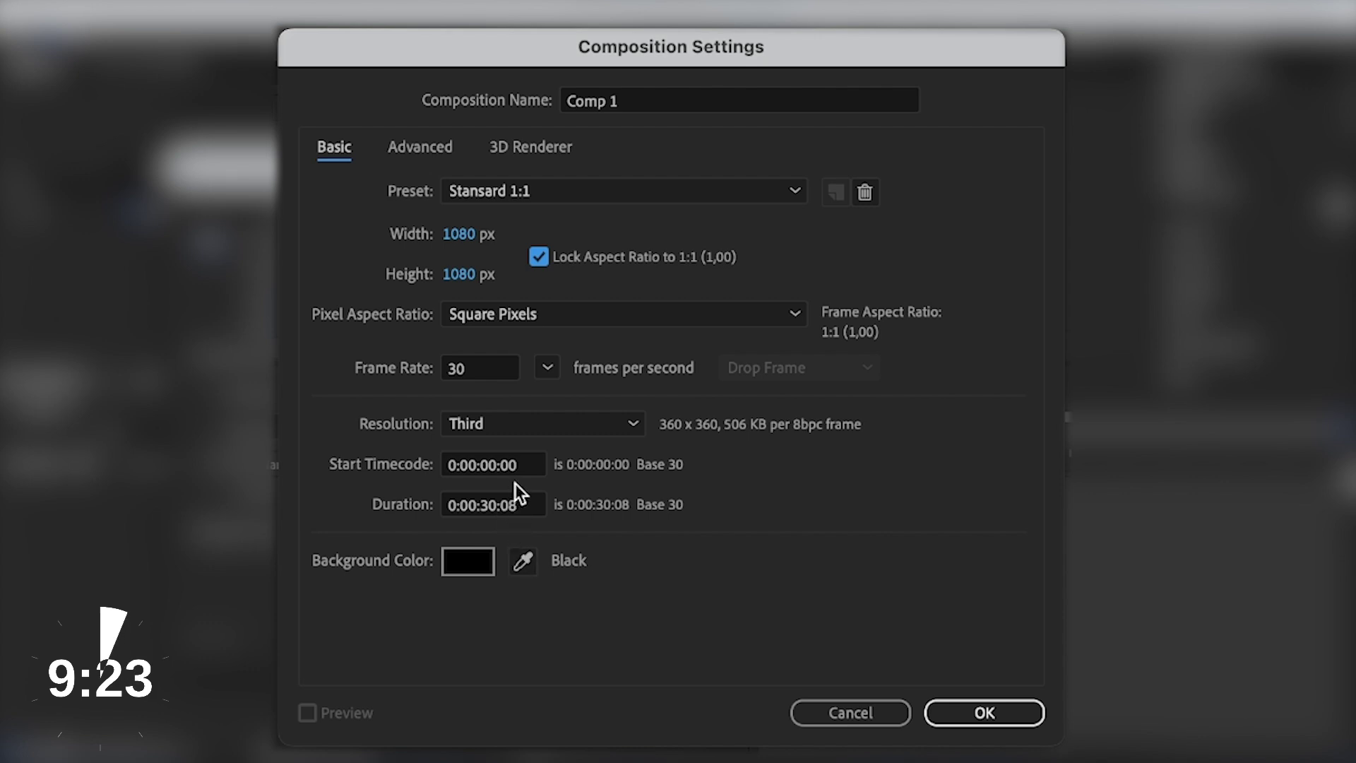
Step: Create the 1080 x 1080 px, 30 fps composition Comp 1 and import ArianaIMG4.webp and ArianaIMG5.webp into the project
left_click(983, 712)
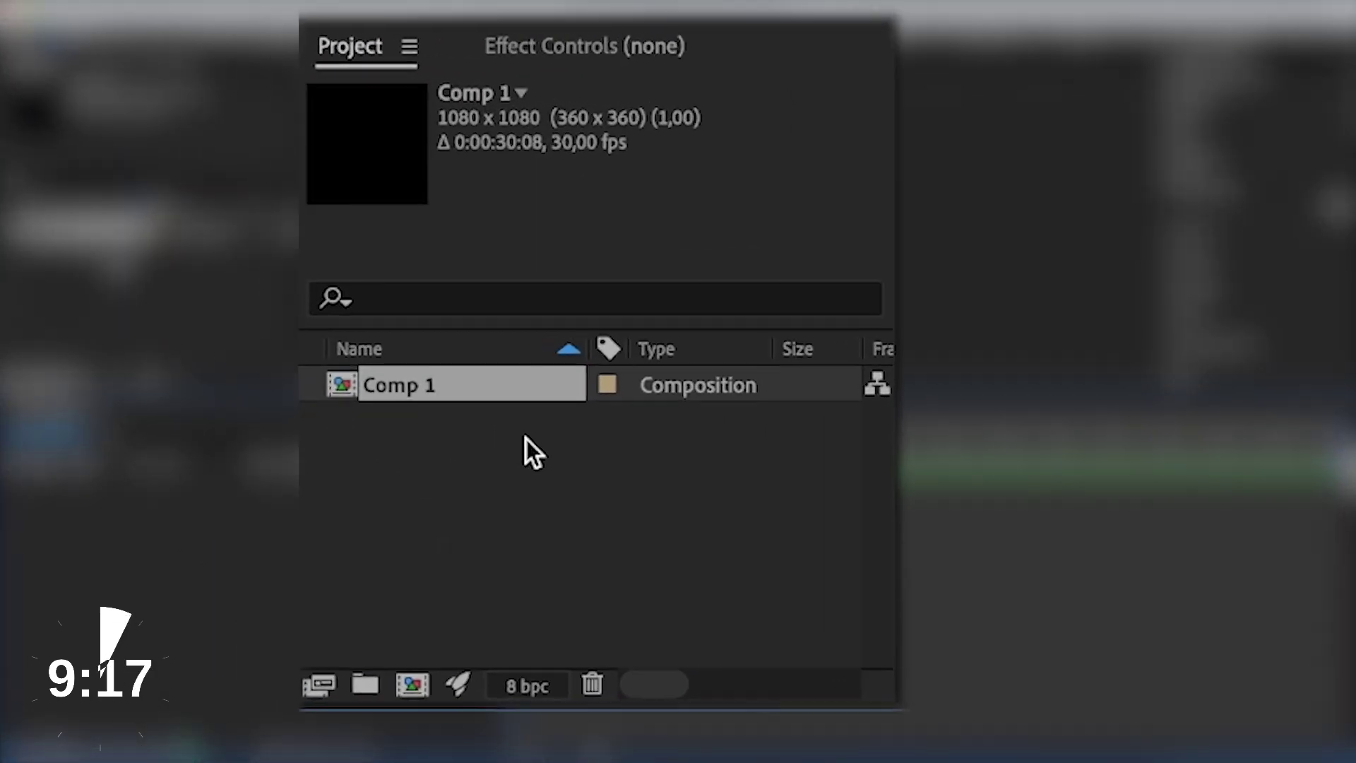
left_click(115, 307)
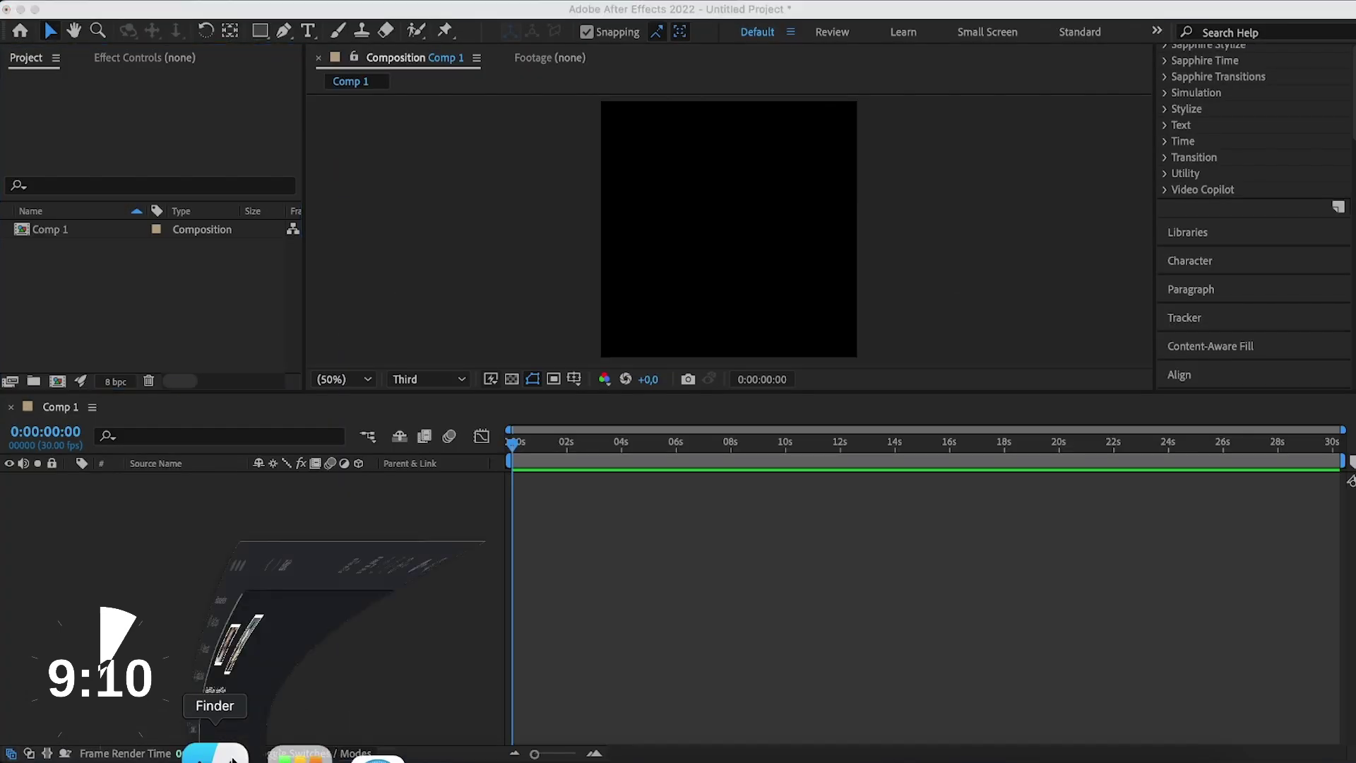
left_click(215, 755)
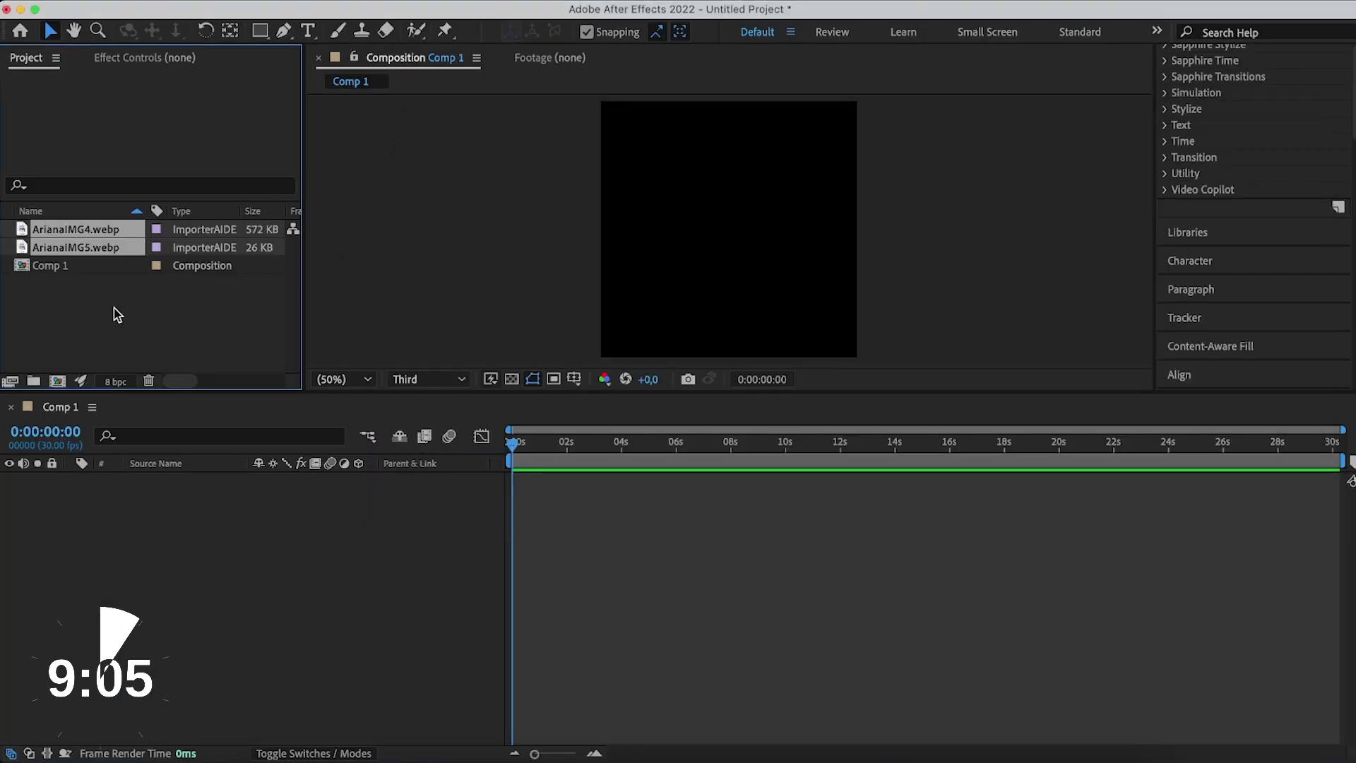
Step: Preview ArianaIMG5.webp in the footage viewer and close the preview
double_click(93, 244)
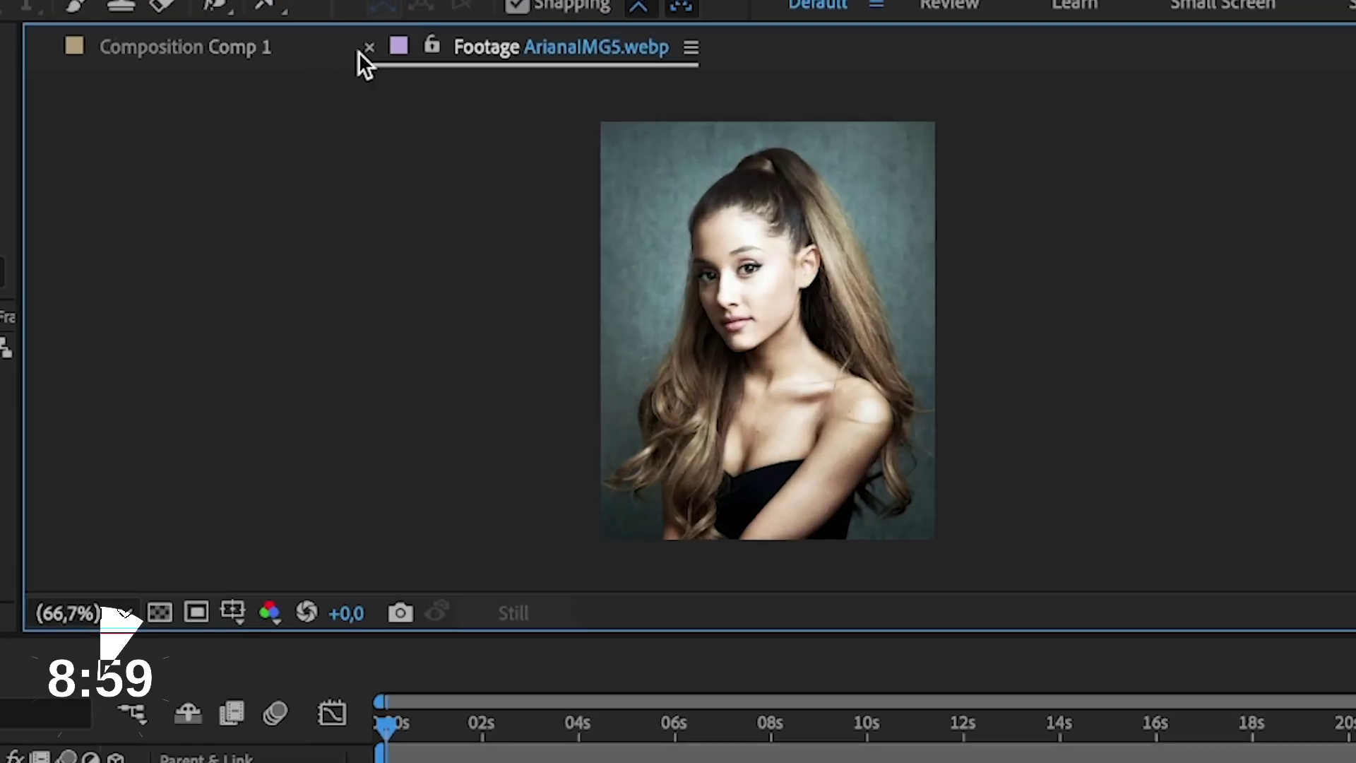
left_click(503, 58)
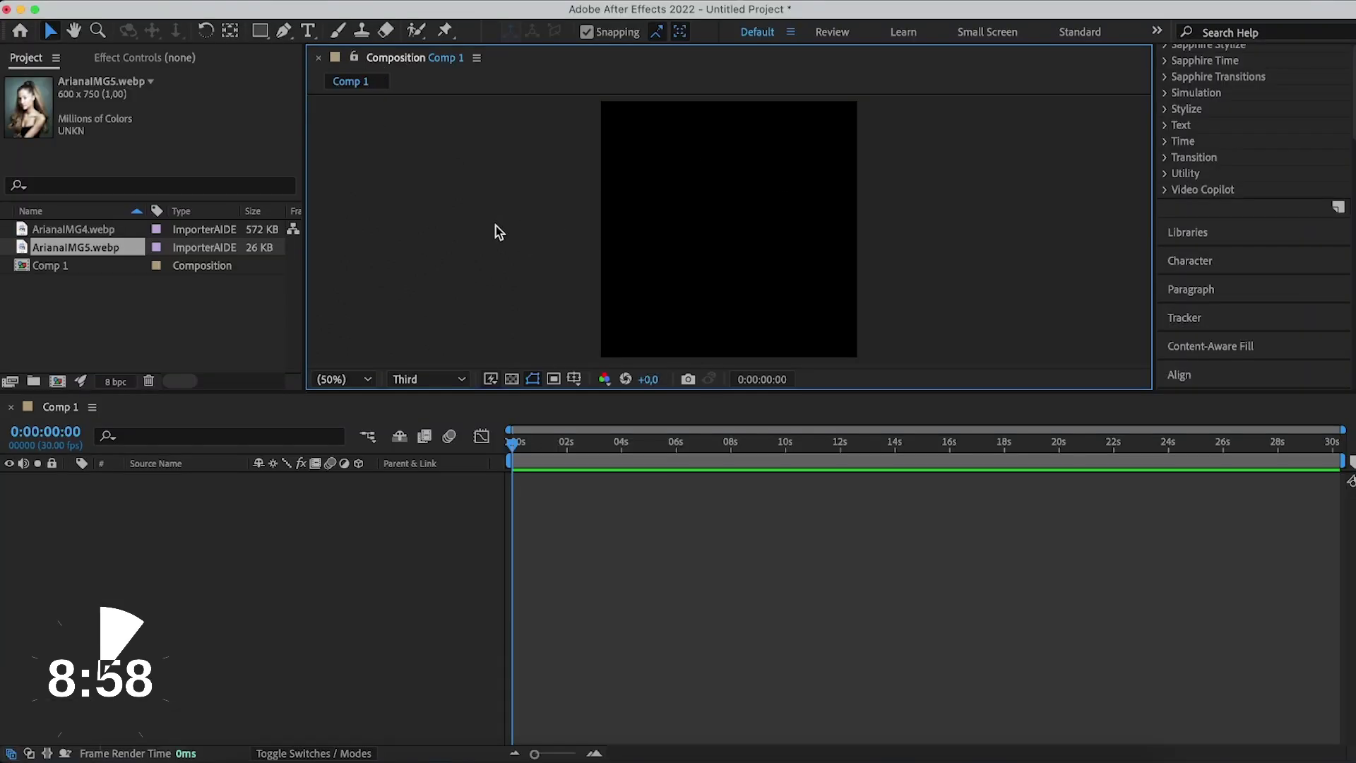
Step: Add both imported images, ArianaIMG4.webp and ArianaIMG5.webp, to the Comp 1 timeline as layers
left_click(79, 247)
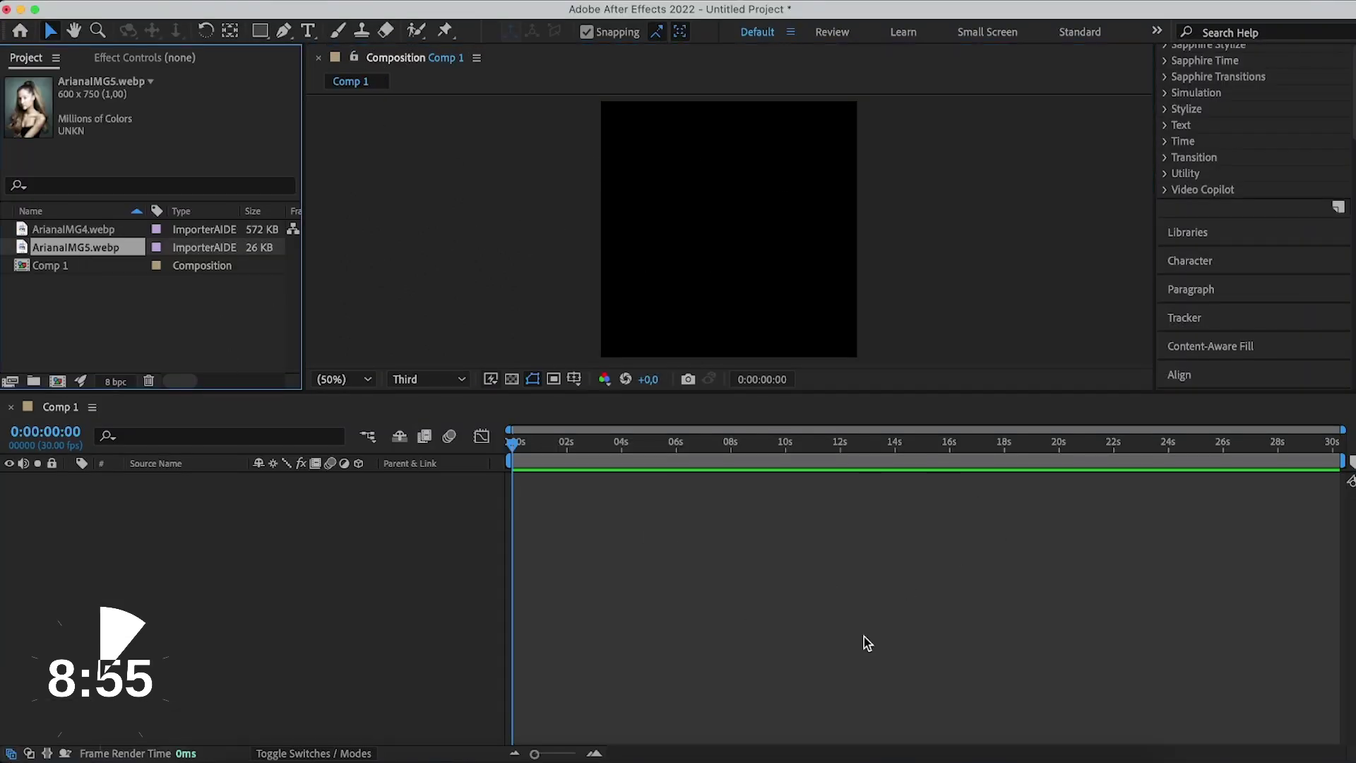
left_click(92, 236, "shift")
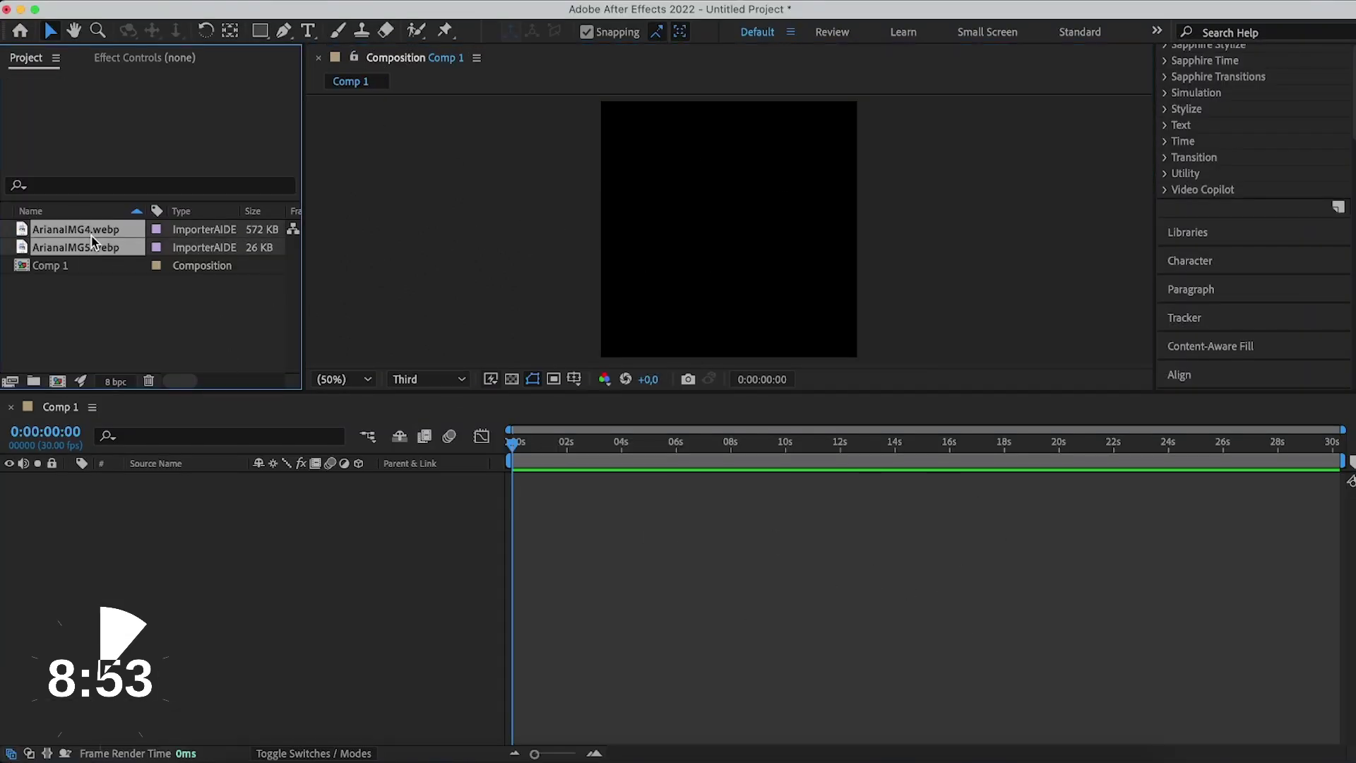
left_click_drag(65, 247, 491, 534)
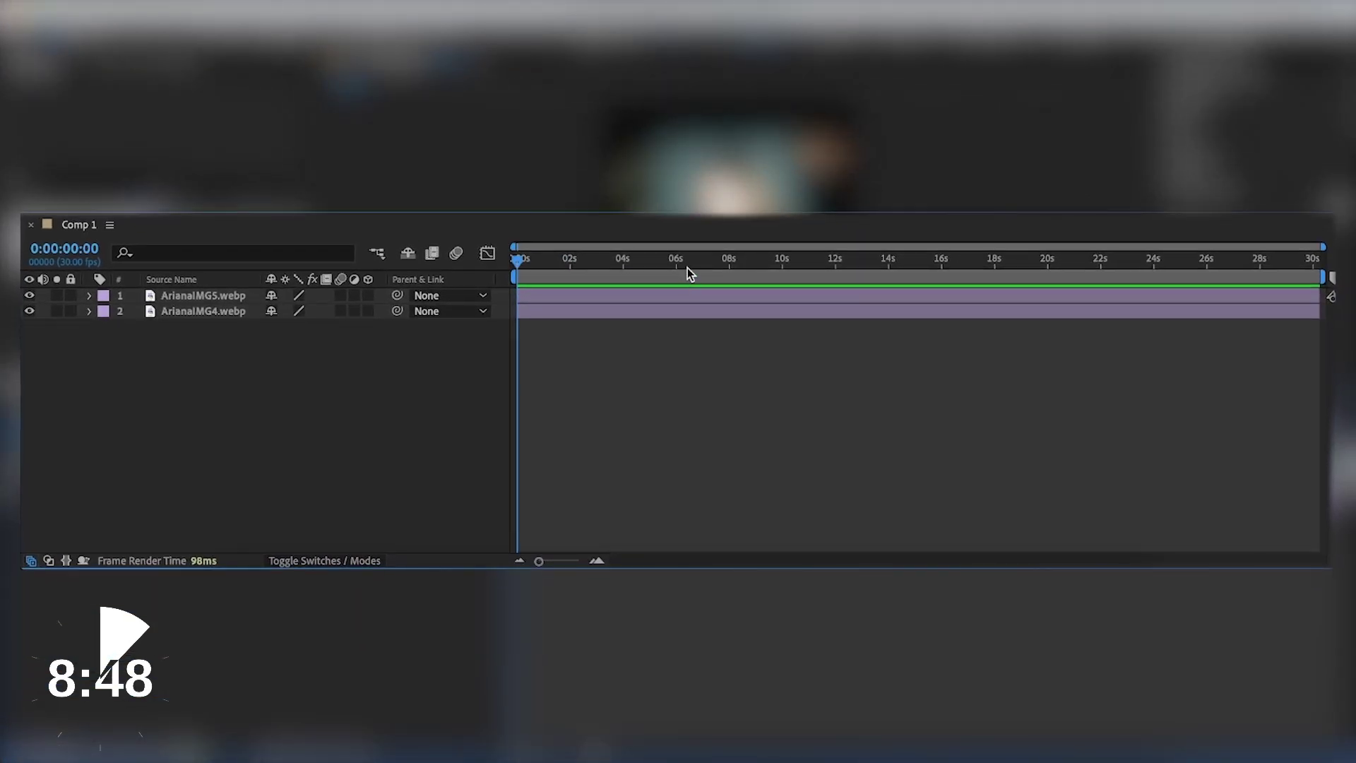
Step: Move the playhead to 0:00:06:13 and set the ArianaIMG5.webp layer's label color to Green
left_click(687, 410)
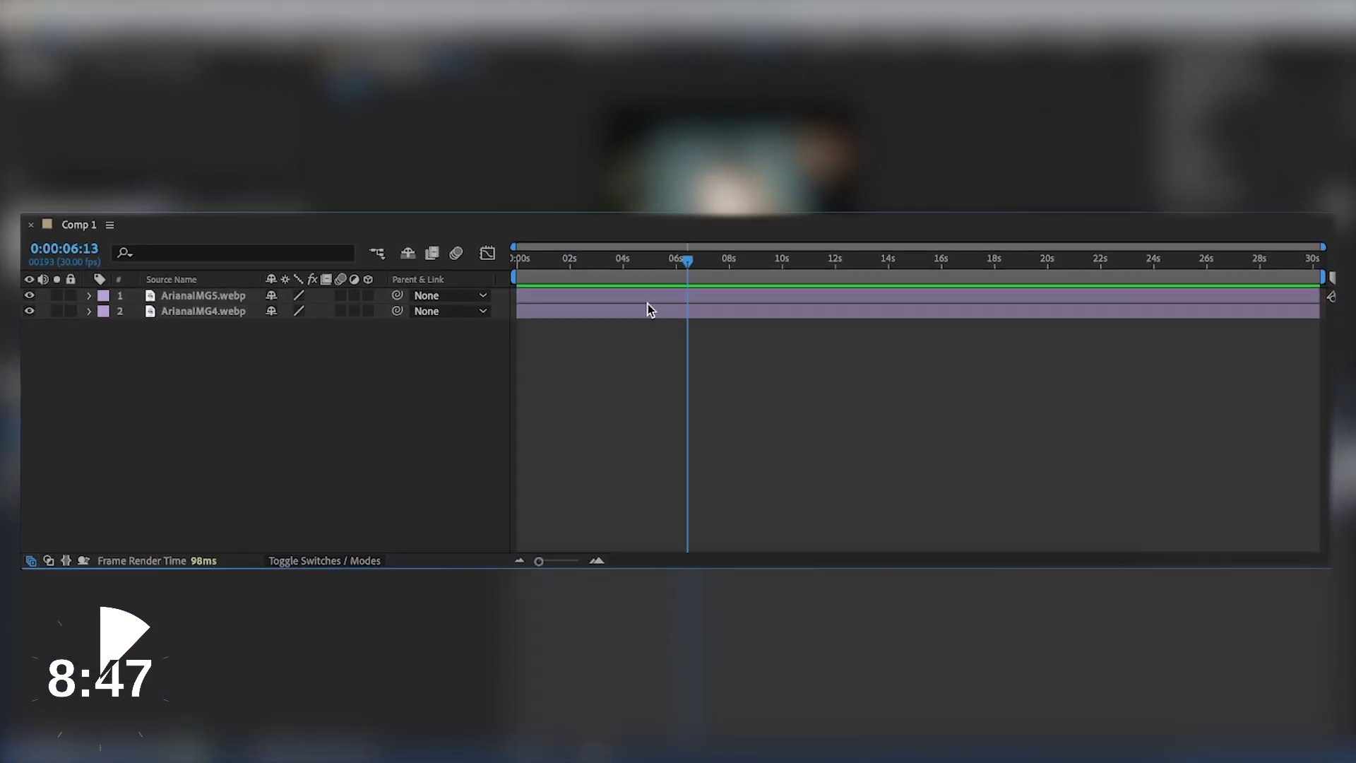
left_click(104, 297)
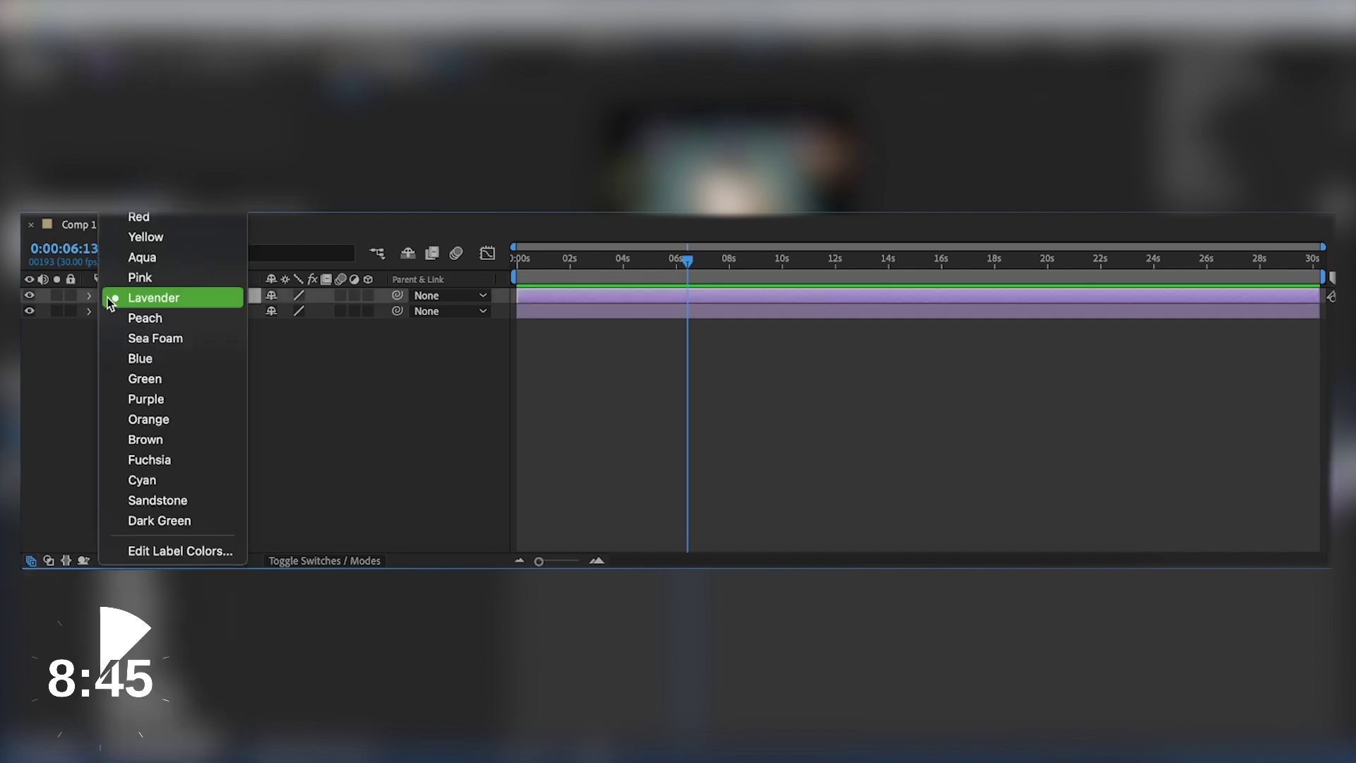
left_click(154, 380)
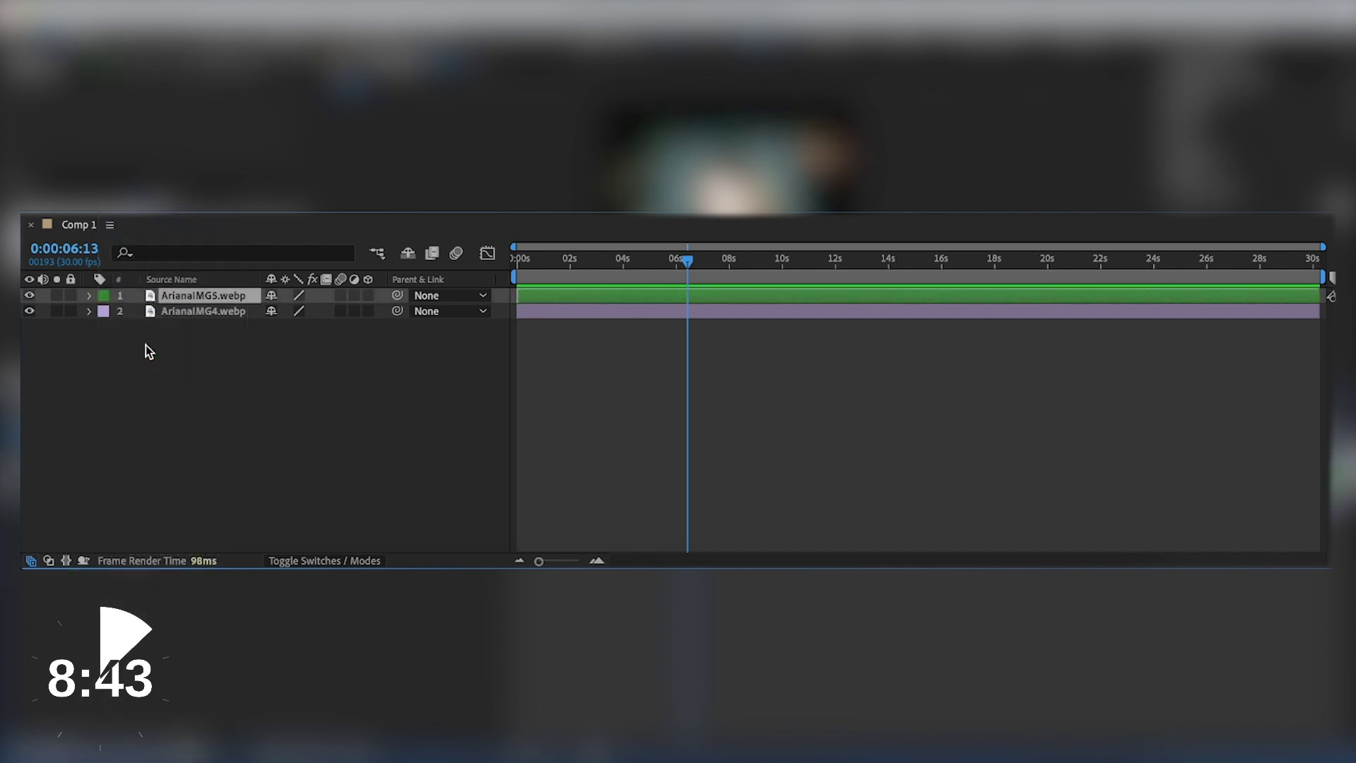
Step: Hide the ArianaIMG5.webp layer and show it again
left_click(103, 296)
left_click(34, 295)
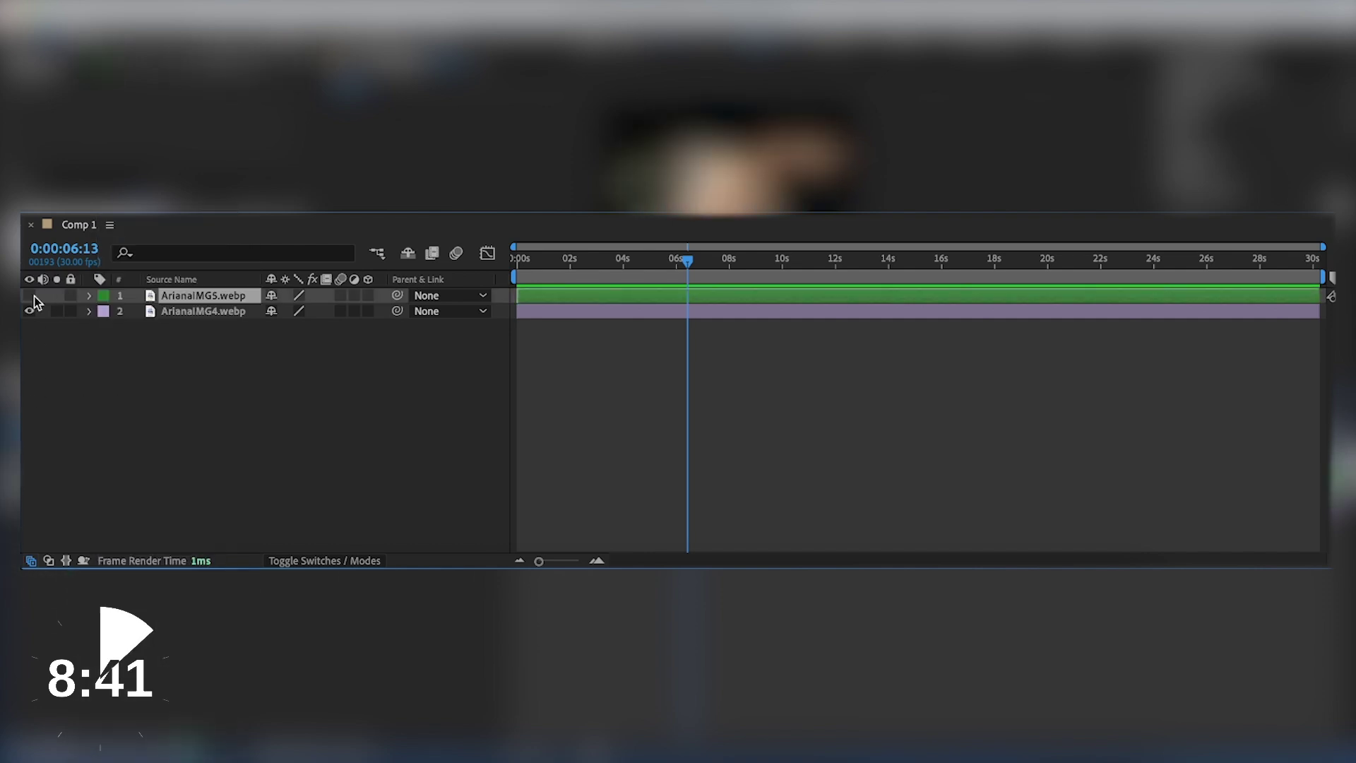
left_click(34, 295)
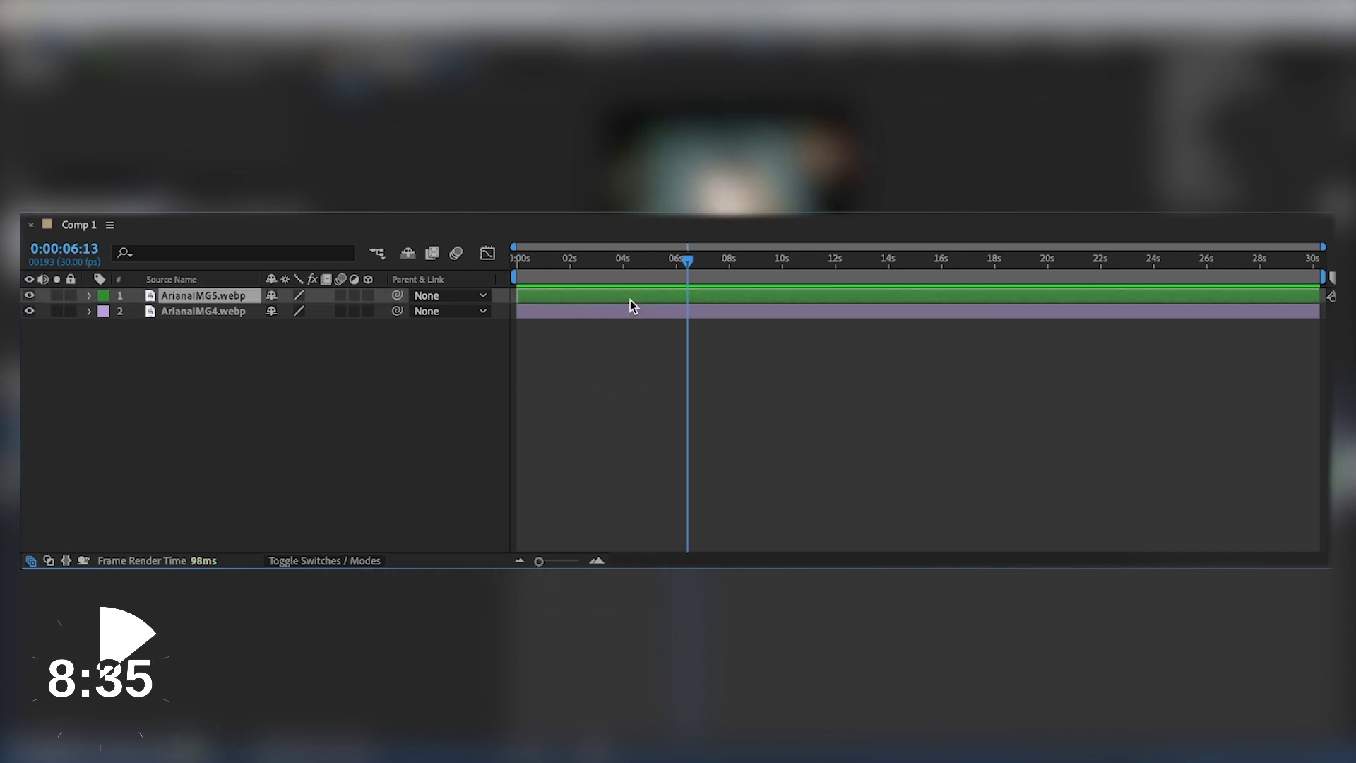
Step: Reveal the ArianaIMG5.webp layer's Opacity, Scale and Position properties one after another, and collapse and deselect the layer
key("t")
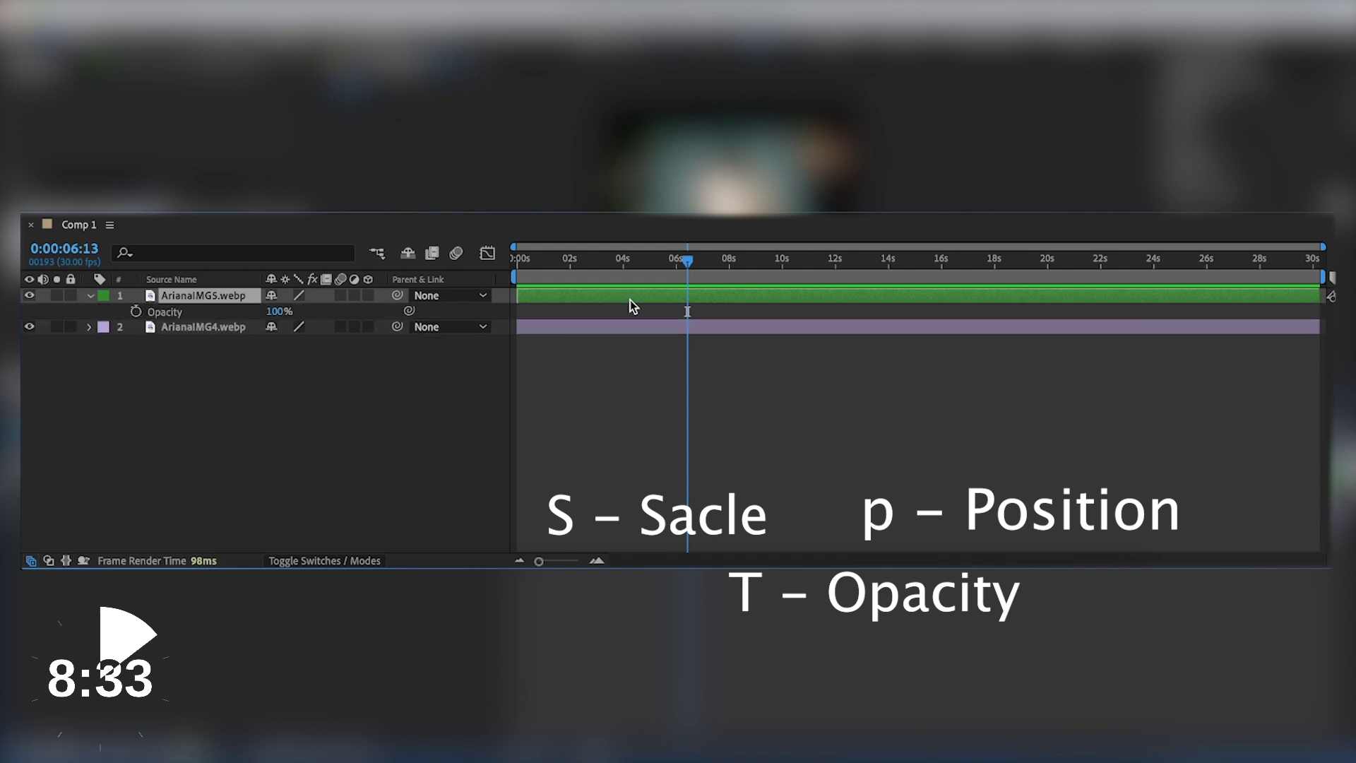
key("s")
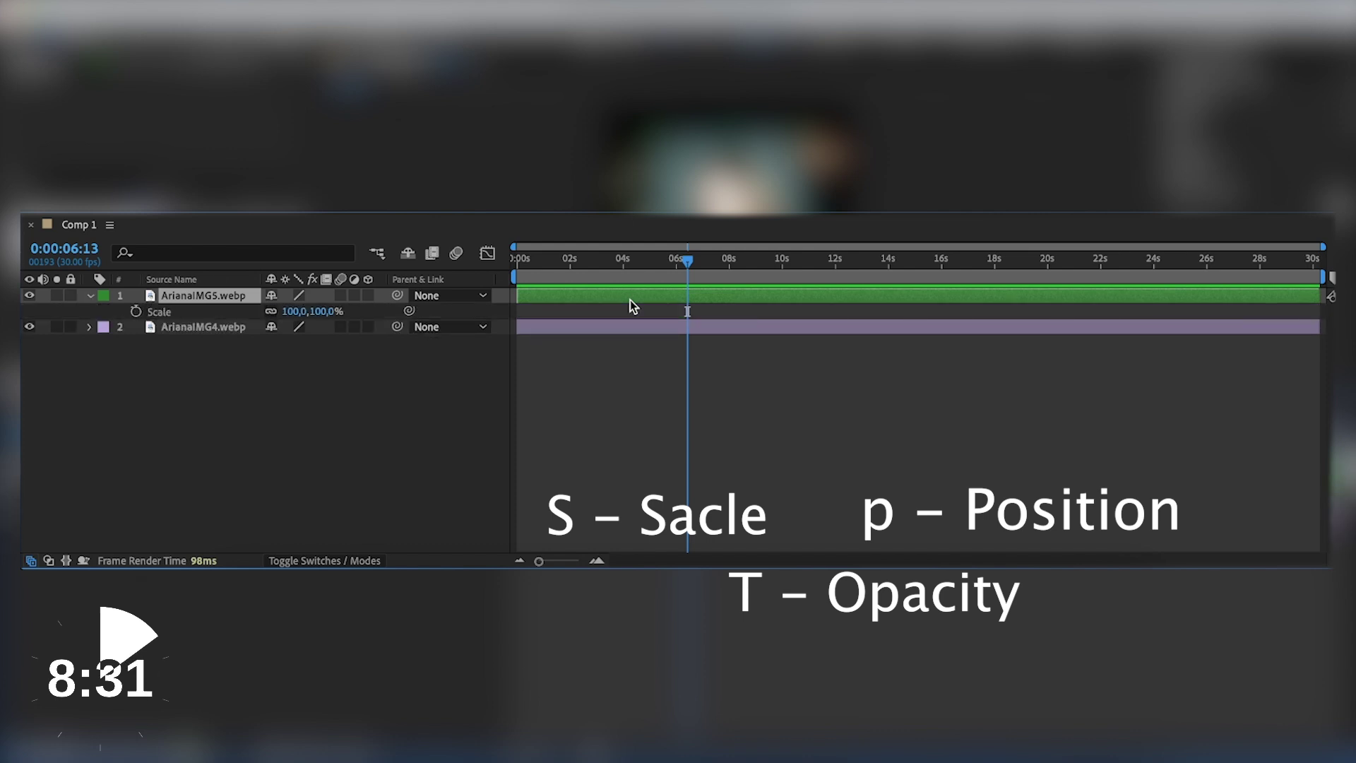
key("p")
left_click(89, 296)
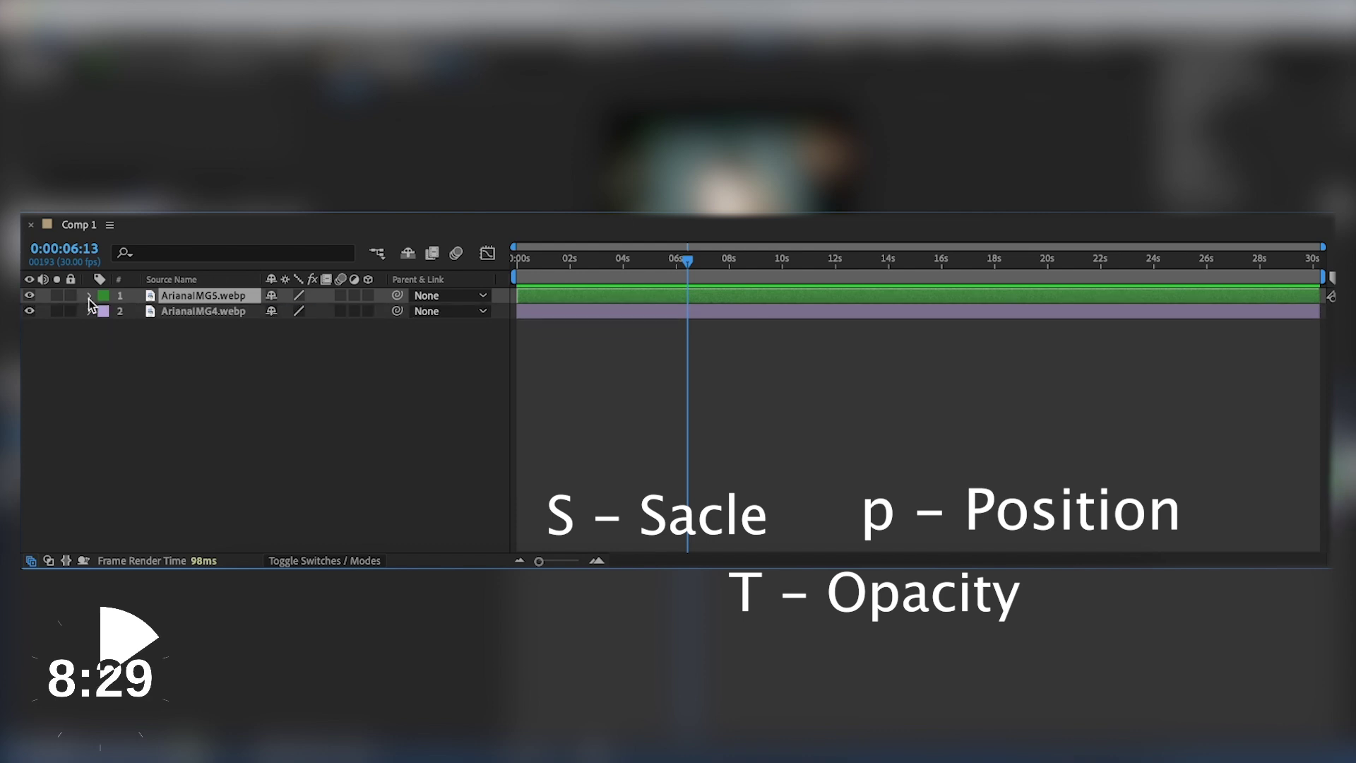
left_click(125, 327)
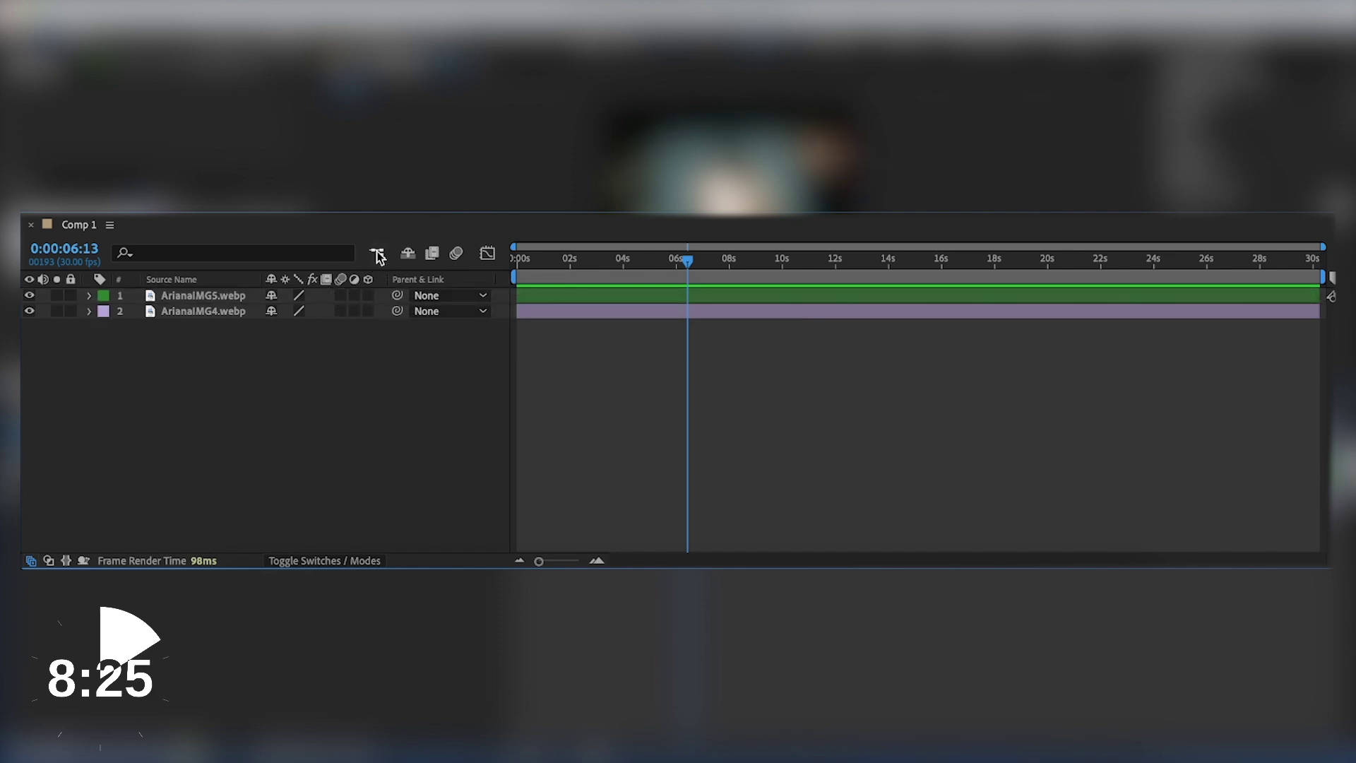
Step: Enable motion blur for both image layers and make the ArianaIMG5.webp layer 3D
left_click(339, 296)
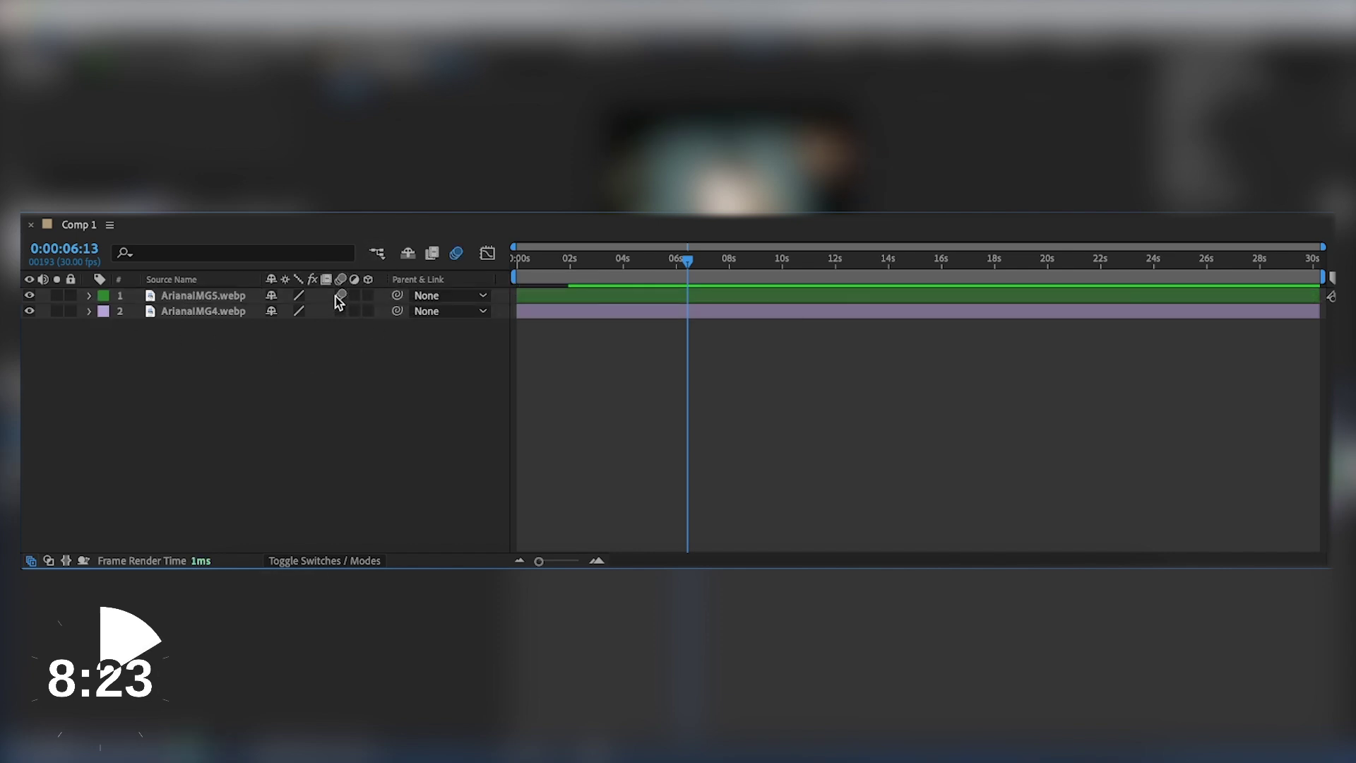
left_click(369, 311)
left_click(371, 294)
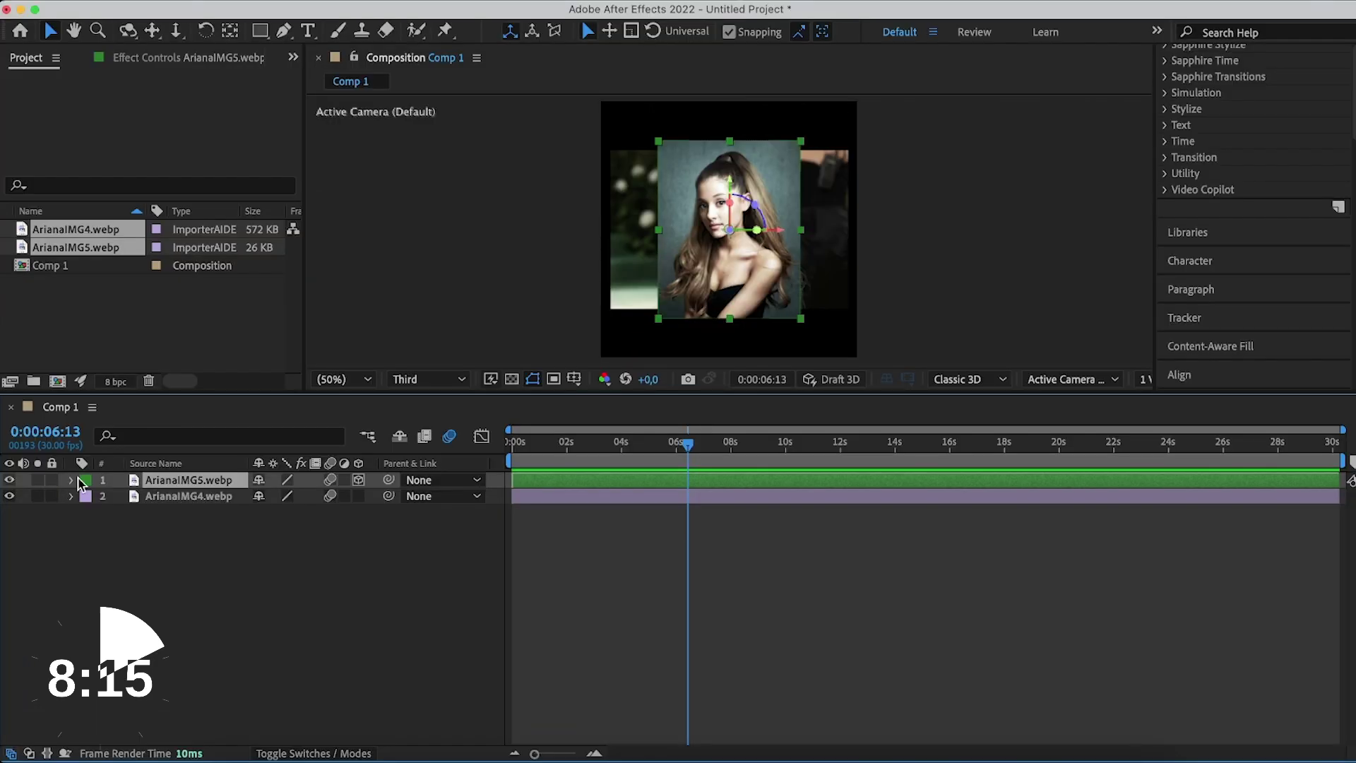
Step: Expand the ArianaIMG5.webp layer's Transform properties and set its X Rotation to 90°
left_click(72, 480)
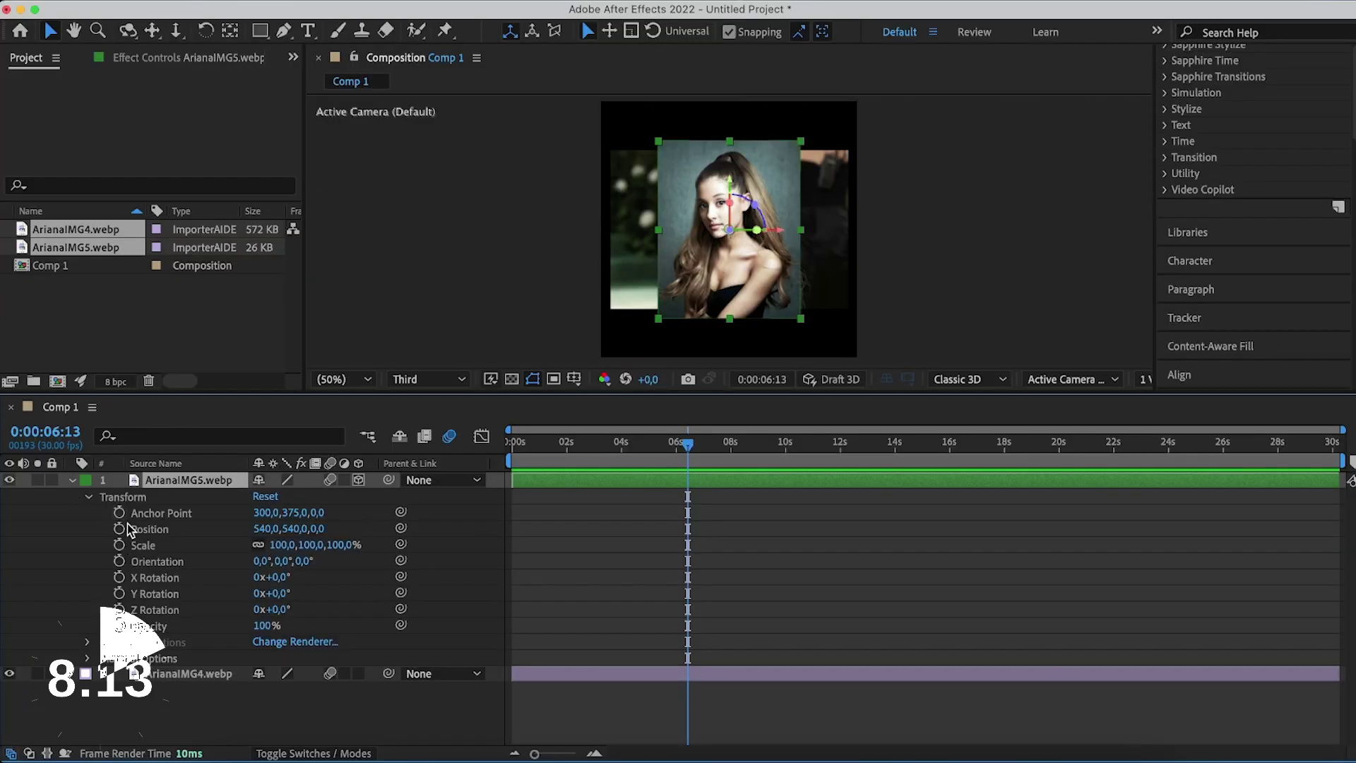
left_click_drag(275, 581, 290, 595)
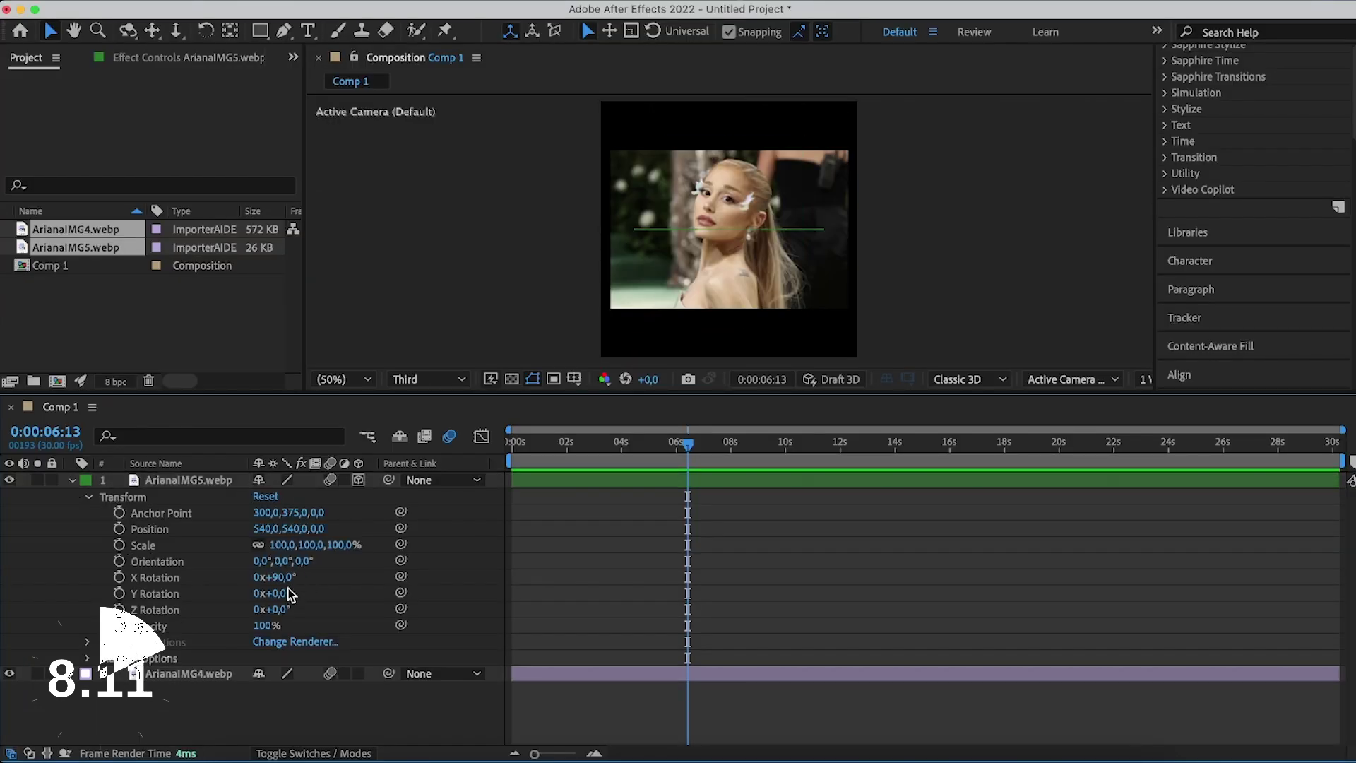
left_click(283, 593)
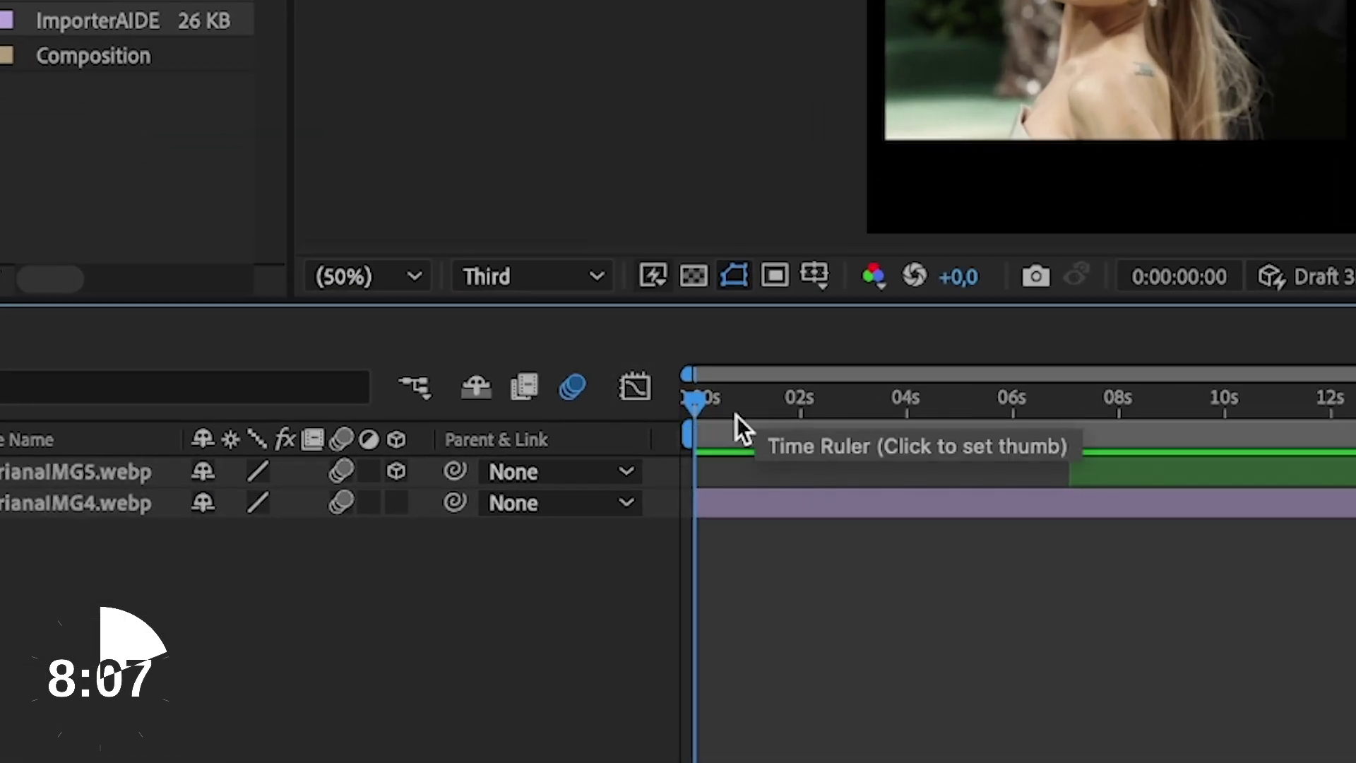
Step: Scrub the playhead through the Comp 1 timeline
left_click(741, 404)
left_click_drag(840, 410, 1095, 442)
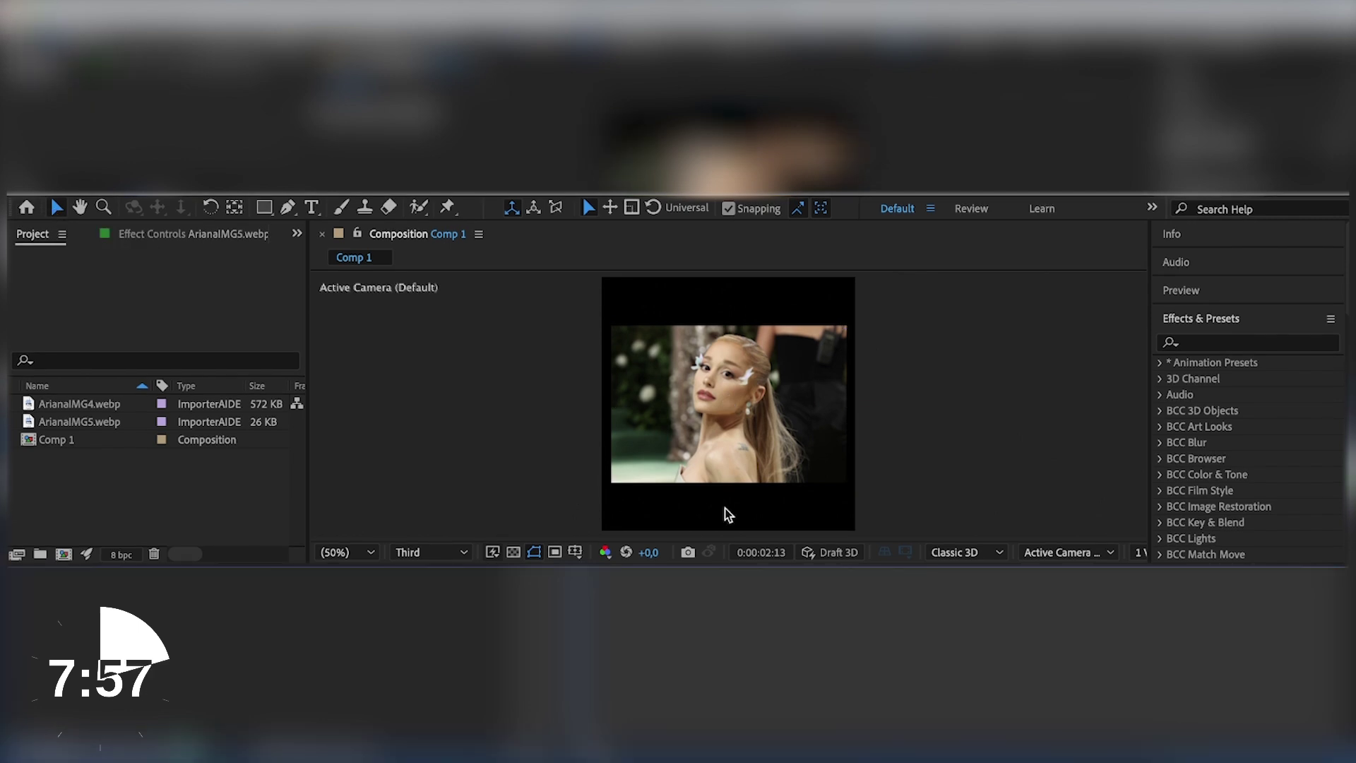
Step: Try the Hand tool on the composition view and the Pan Behind tool on the ArianaIMG4.webp layer's anchor point
left_click(81, 208)
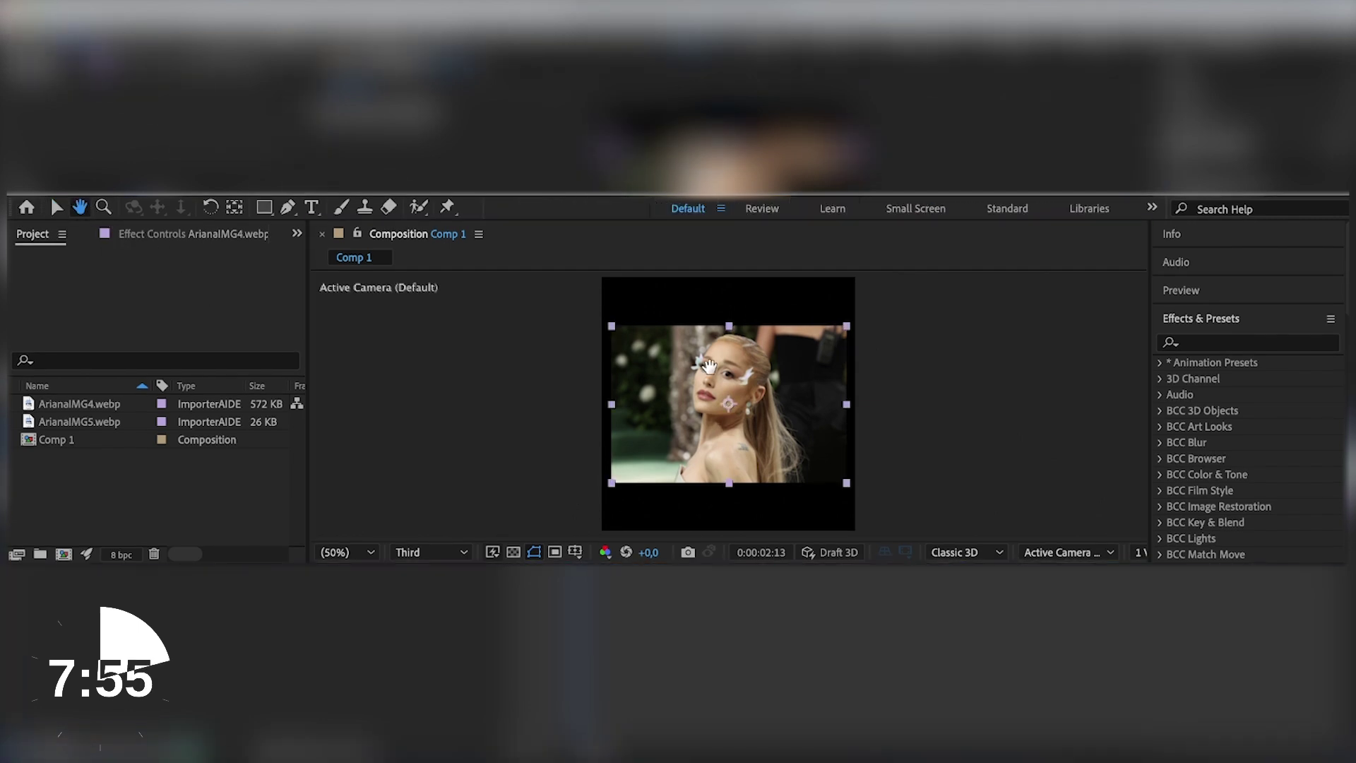
mouse_move(581, 414)
left_mouse_down()
mouse_move(494, 348)
mouse_move(575, 421)
left_mouse_up()
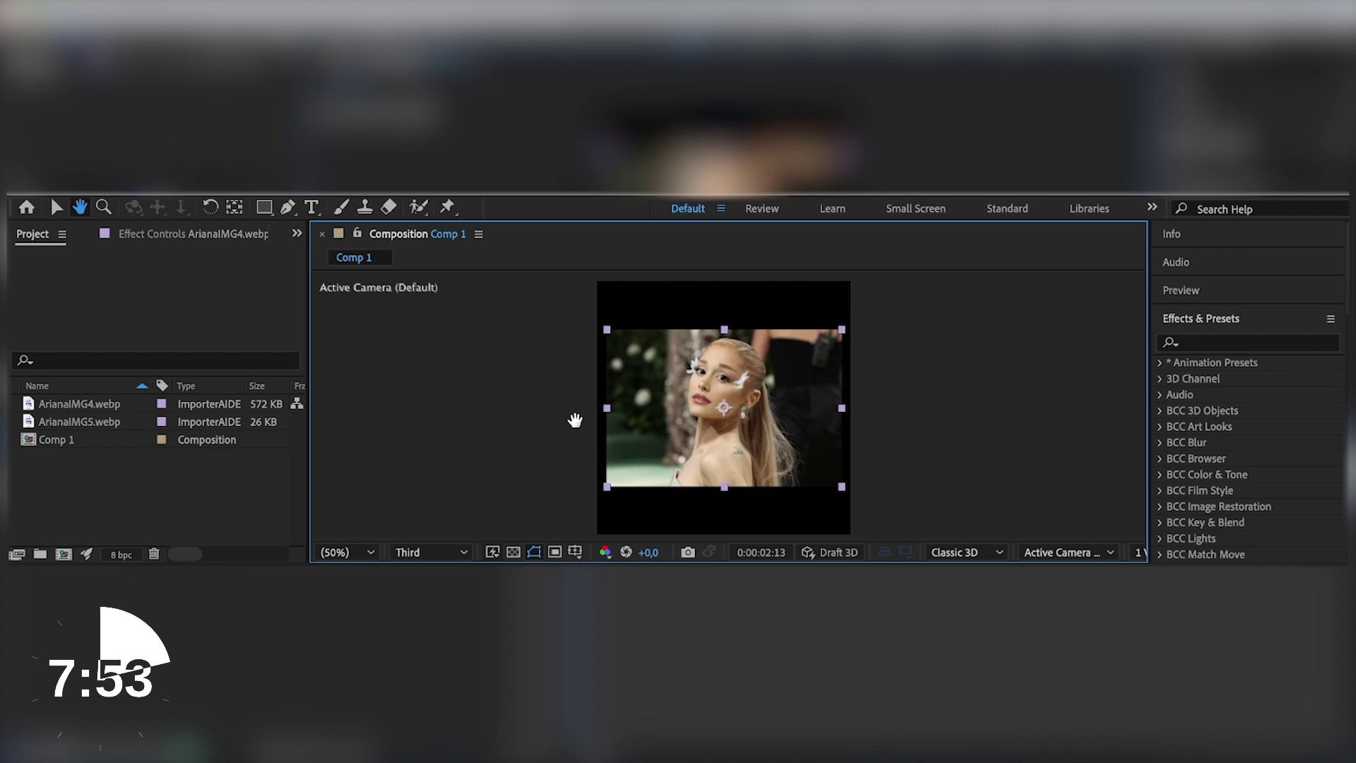
left_click(234, 209)
mouse_move(725, 407)
left_mouse_down()
mouse_move(726, 484)
mouse_move(716, 343)
mouse_move(724, 408)
left_mouse_up()
Step: Try a rectangular mask around the middle of the ArianaIMG4.webp layer with the Rectangle tool, and undo it
left_click(264, 208)
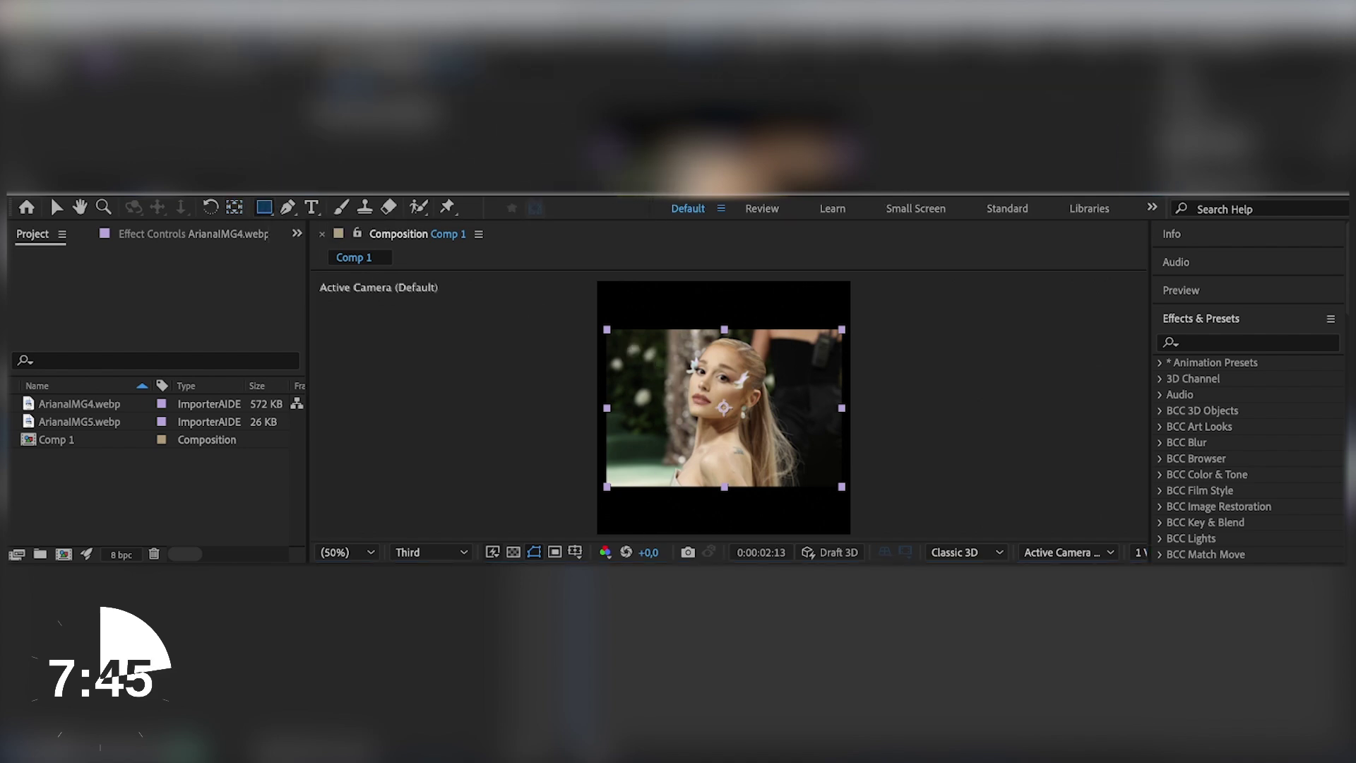
left_click_drag(631, 356, 795, 471)
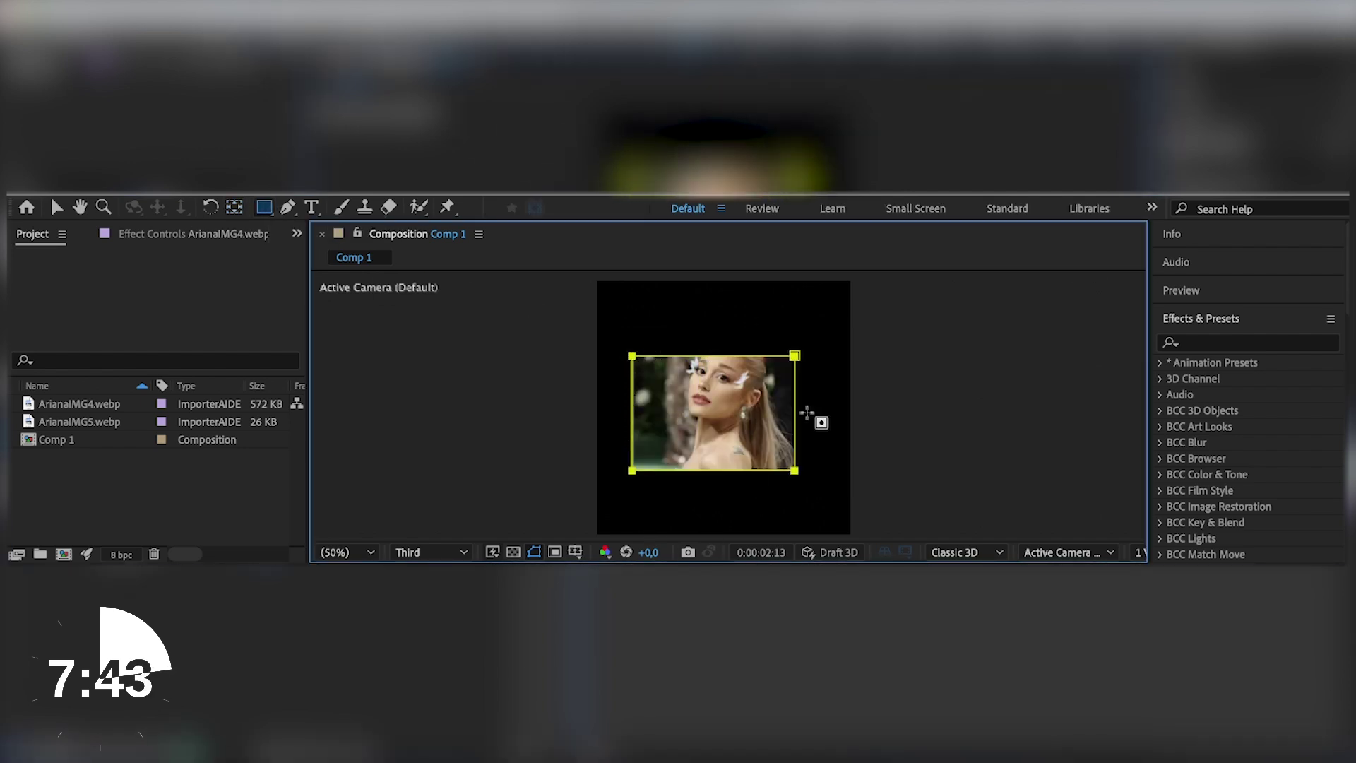
key("ctrl+z")
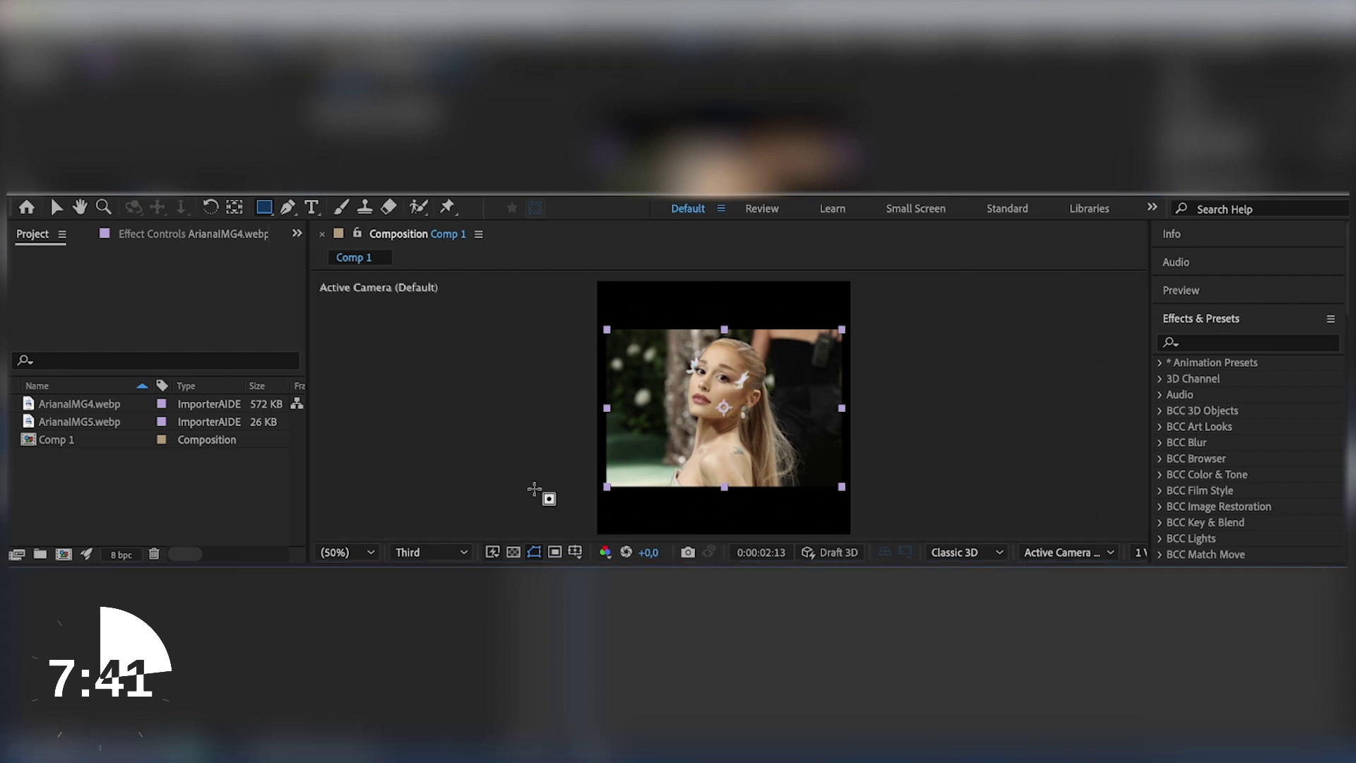
Step: Trace a mask path around the woman's face on the ArianaIMG4.webp layer with the Pen tool
left_click(287, 207)
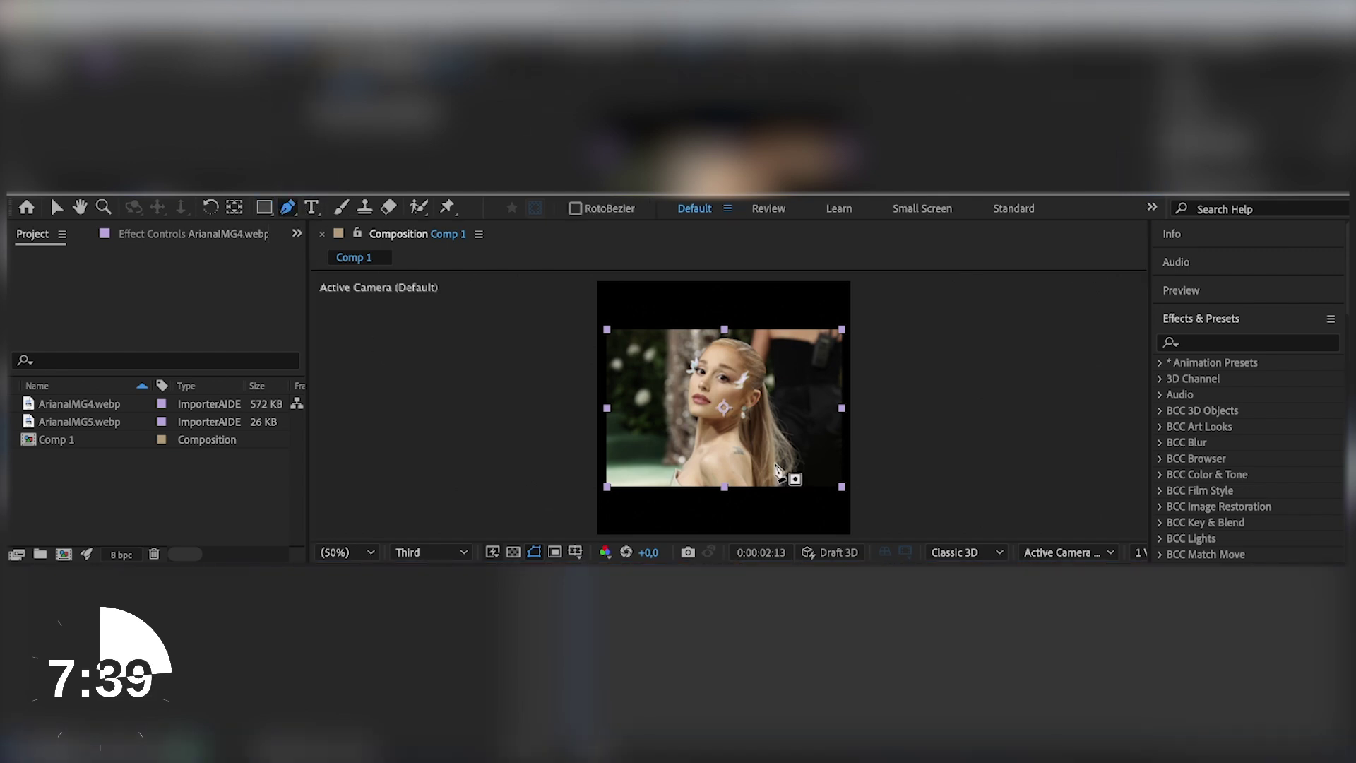
left_click(699, 432)
left_click(739, 379)
left_click(701, 359)
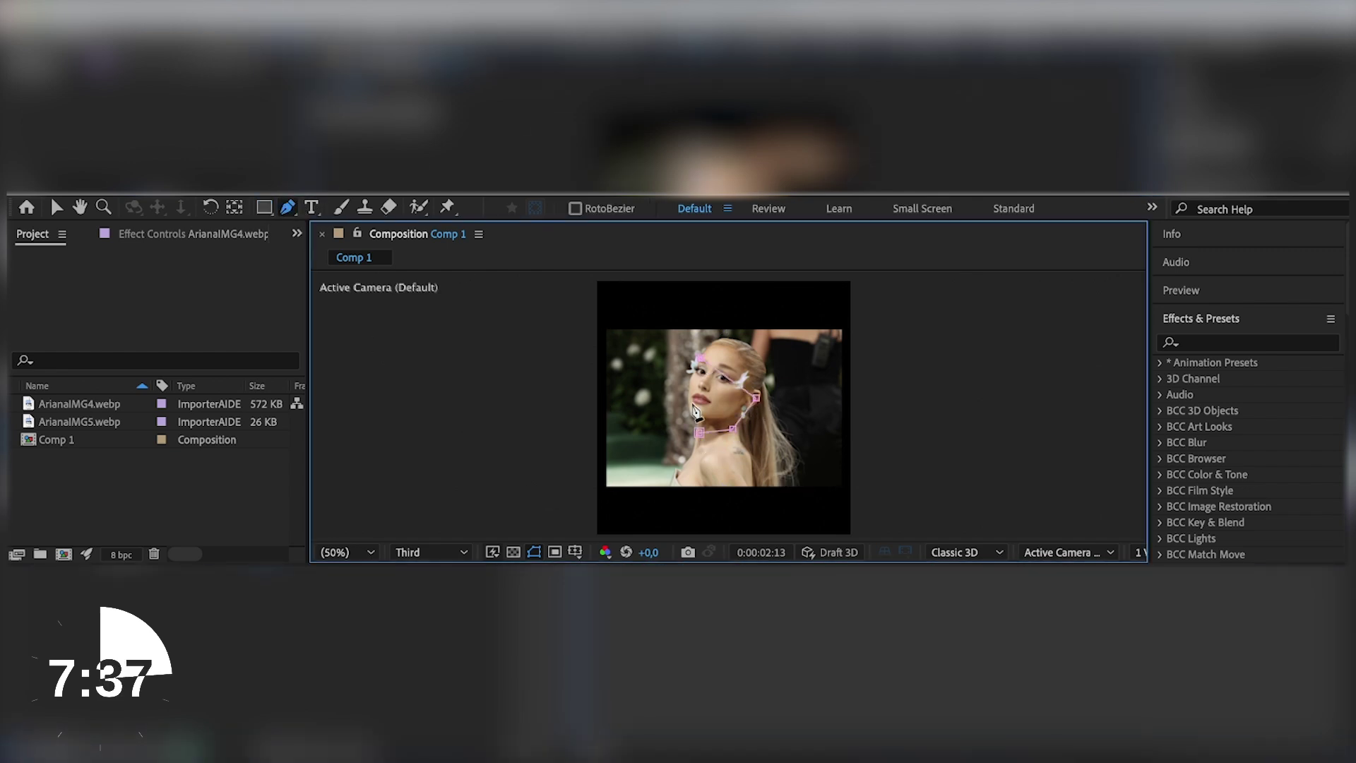
left_click(699, 433)
Step: Activate the Type tool and the Brush tool in turn to examine their settings
left_click(311, 209)
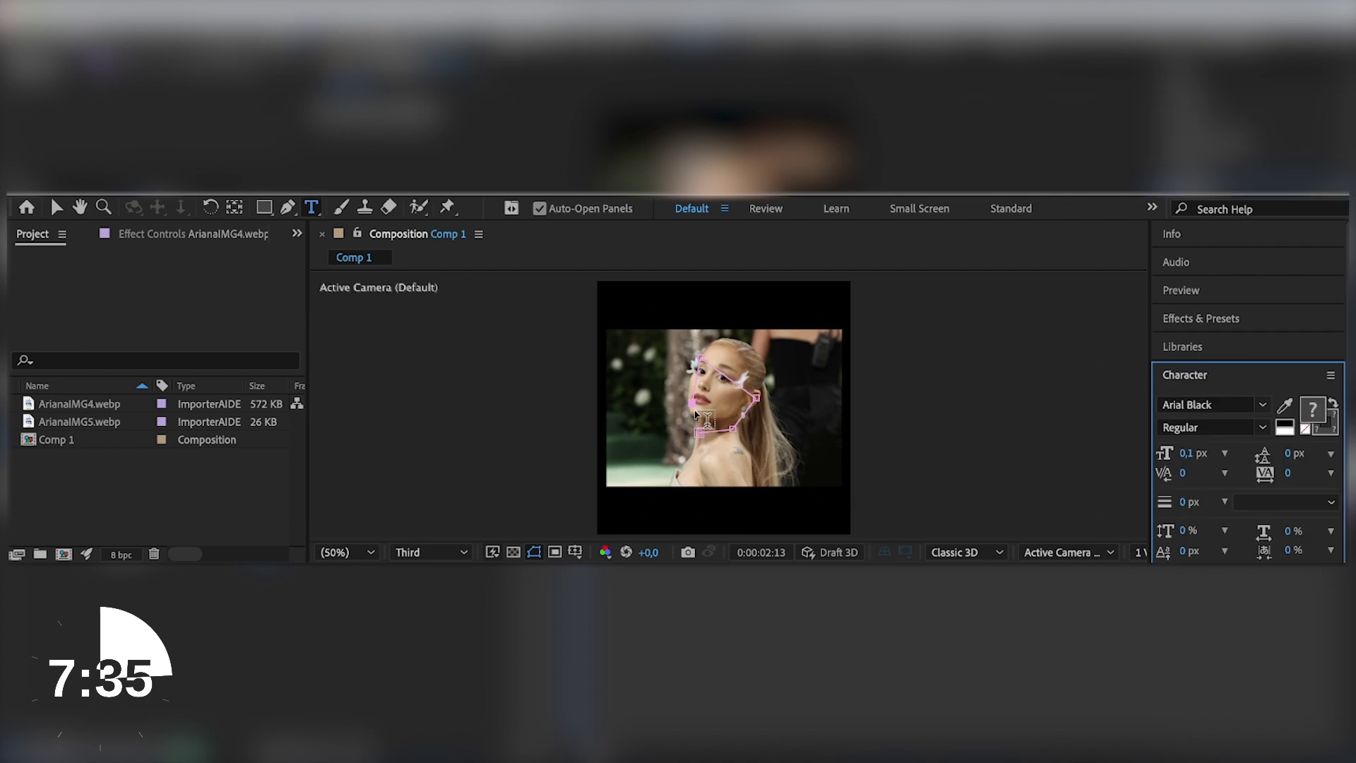
left_click(341, 207)
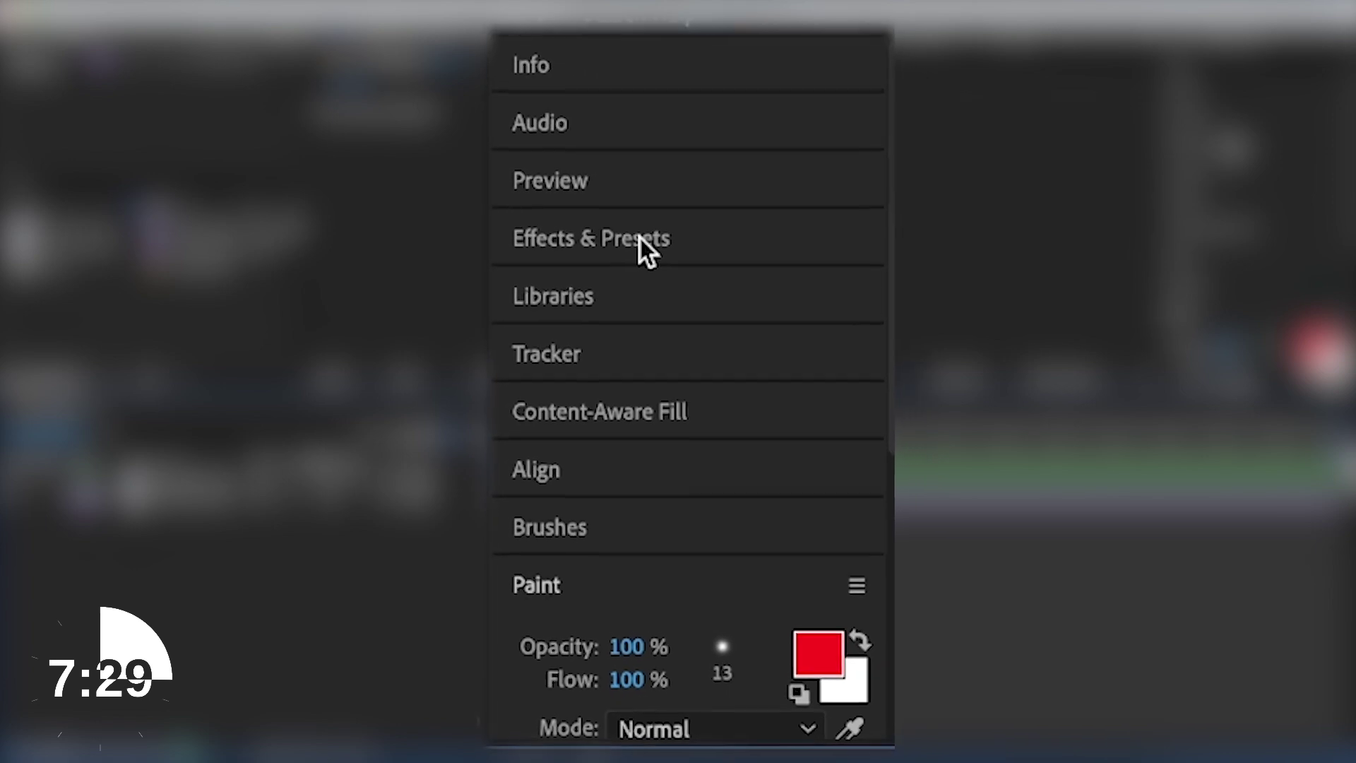
Step: Browse the available effect categories and expand the User Presets folder under Animation Presets
left_click(1234, 147)
scroll(620, 431, "down", 10)
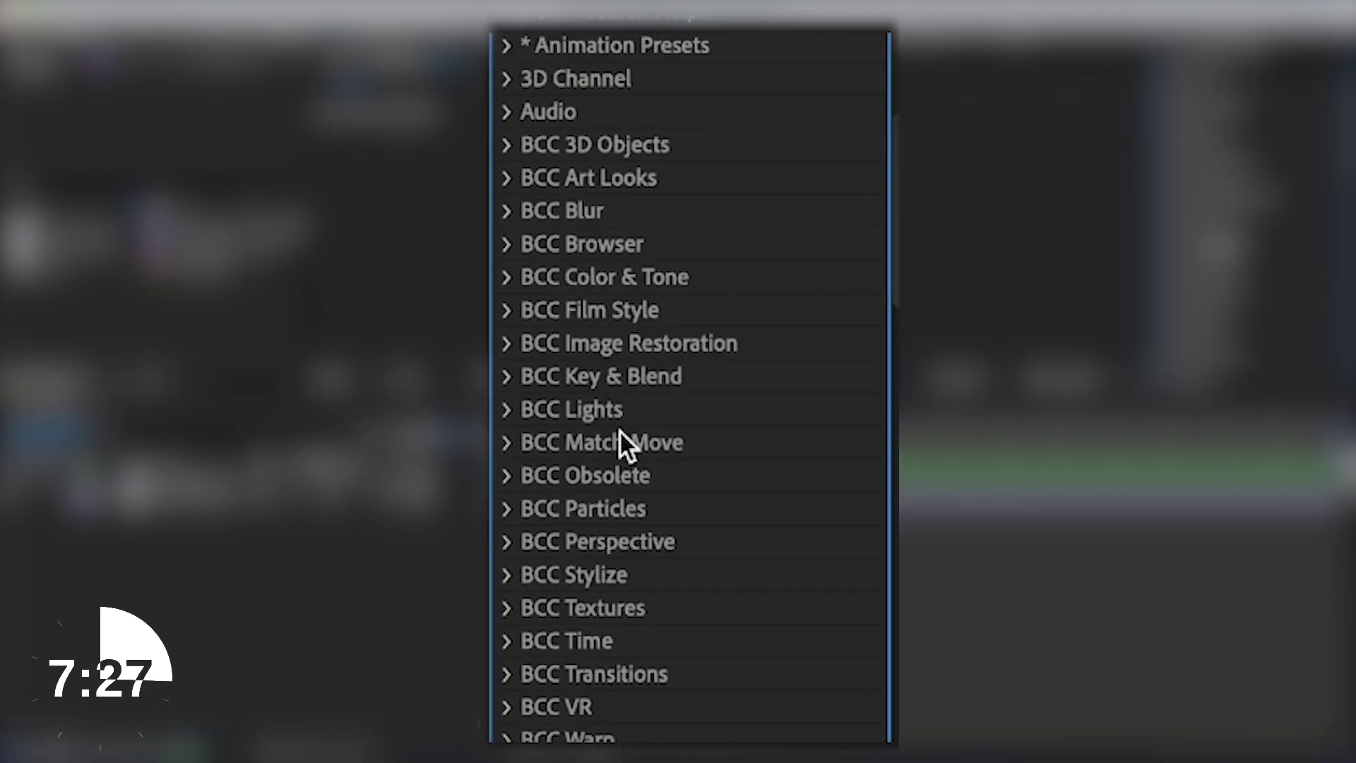
scroll(620, 430, "down", 7)
scroll(620, 430, "up", 15)
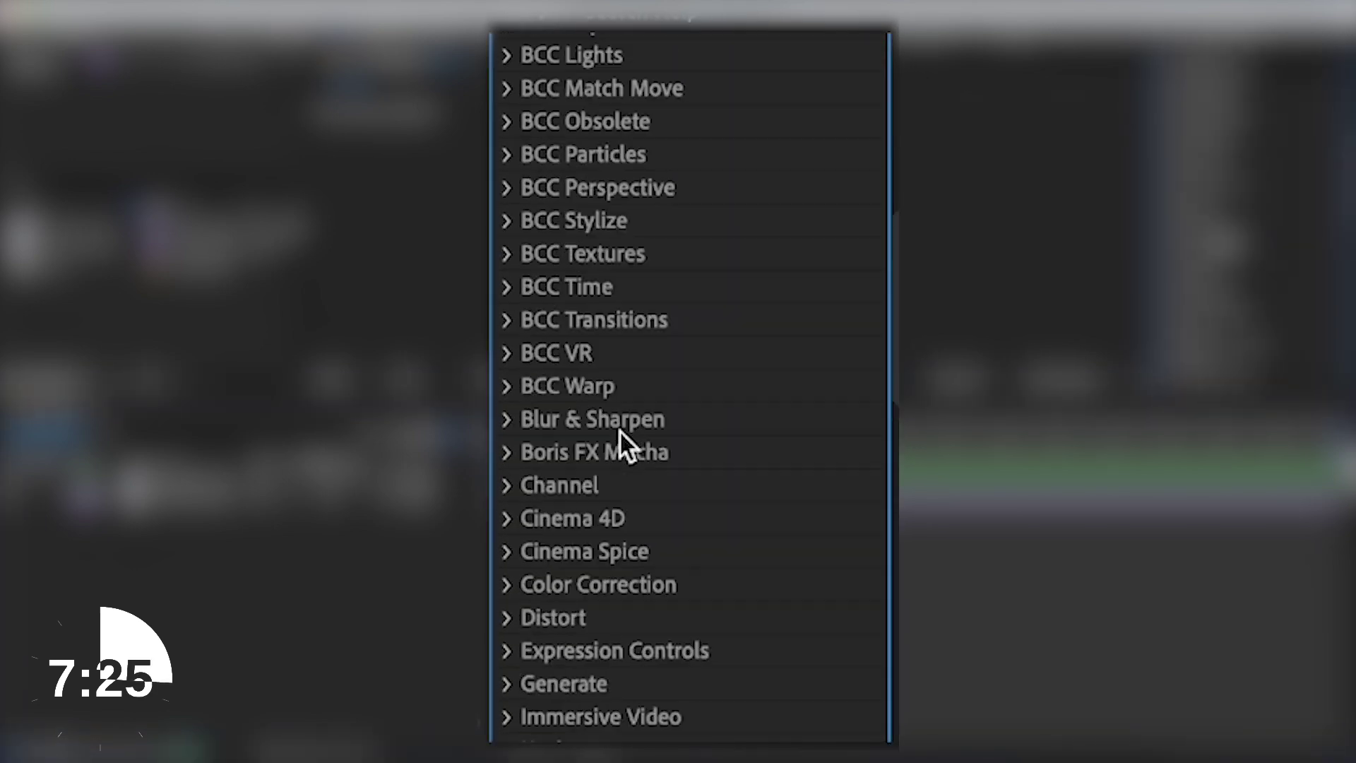
left_click(504, 189)
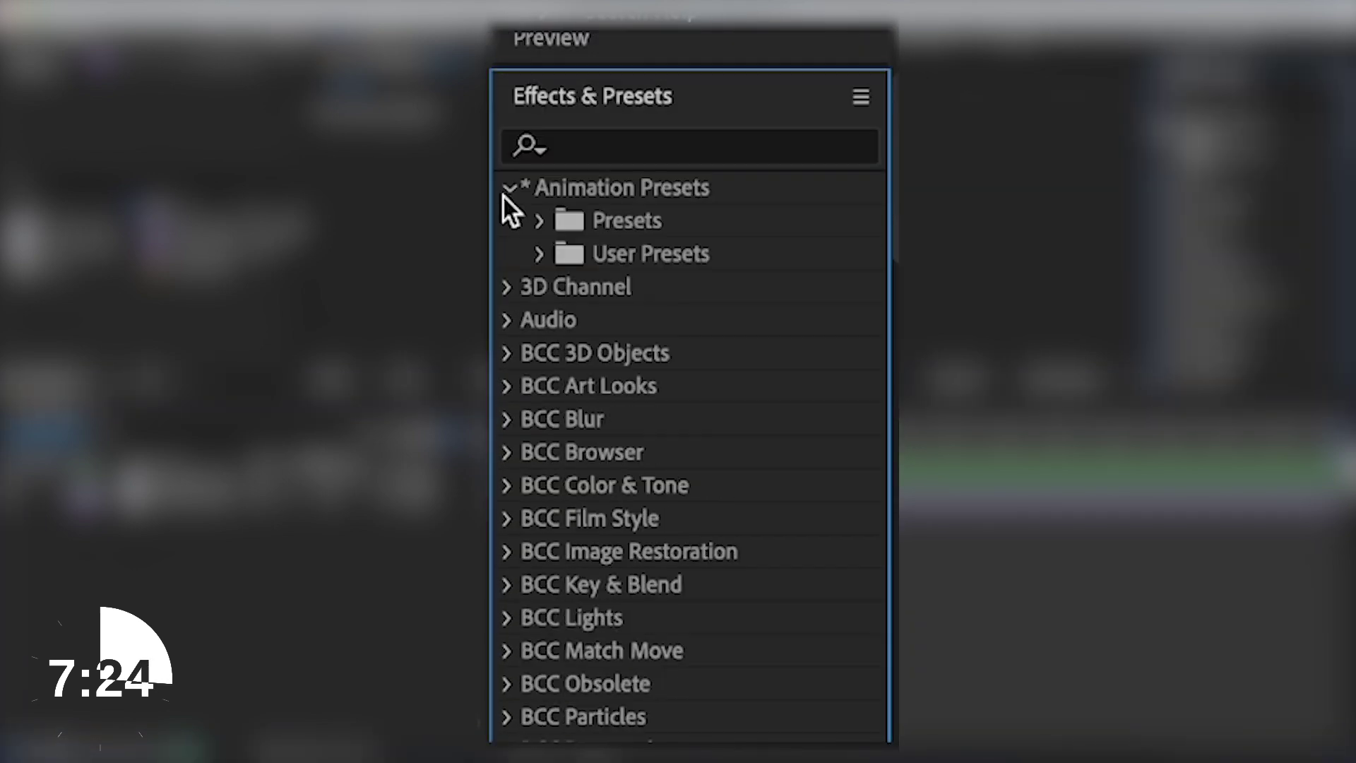
left_click(535, 255)
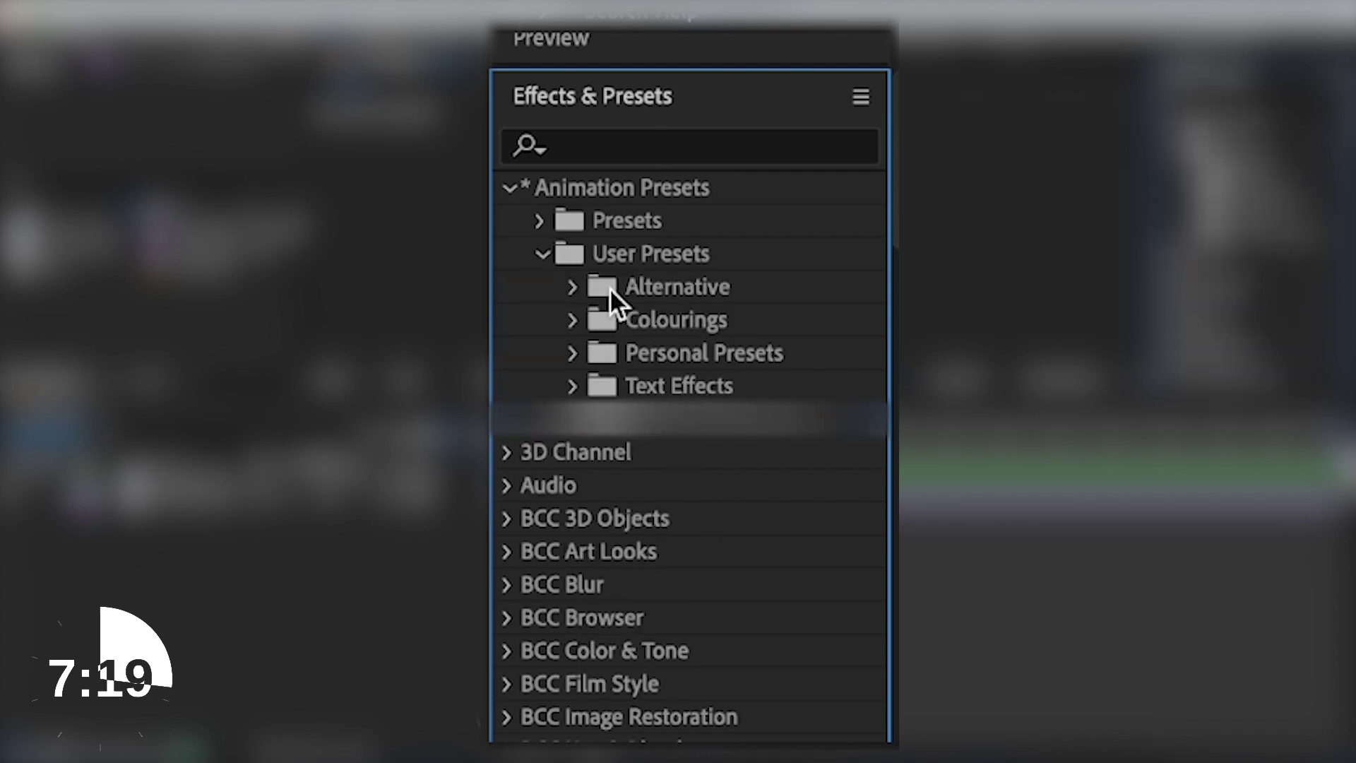
Step: Look into the Personal Presets folder of the user presets and show the audio level controls
left_click(573, 353)
left_click(572, 353)
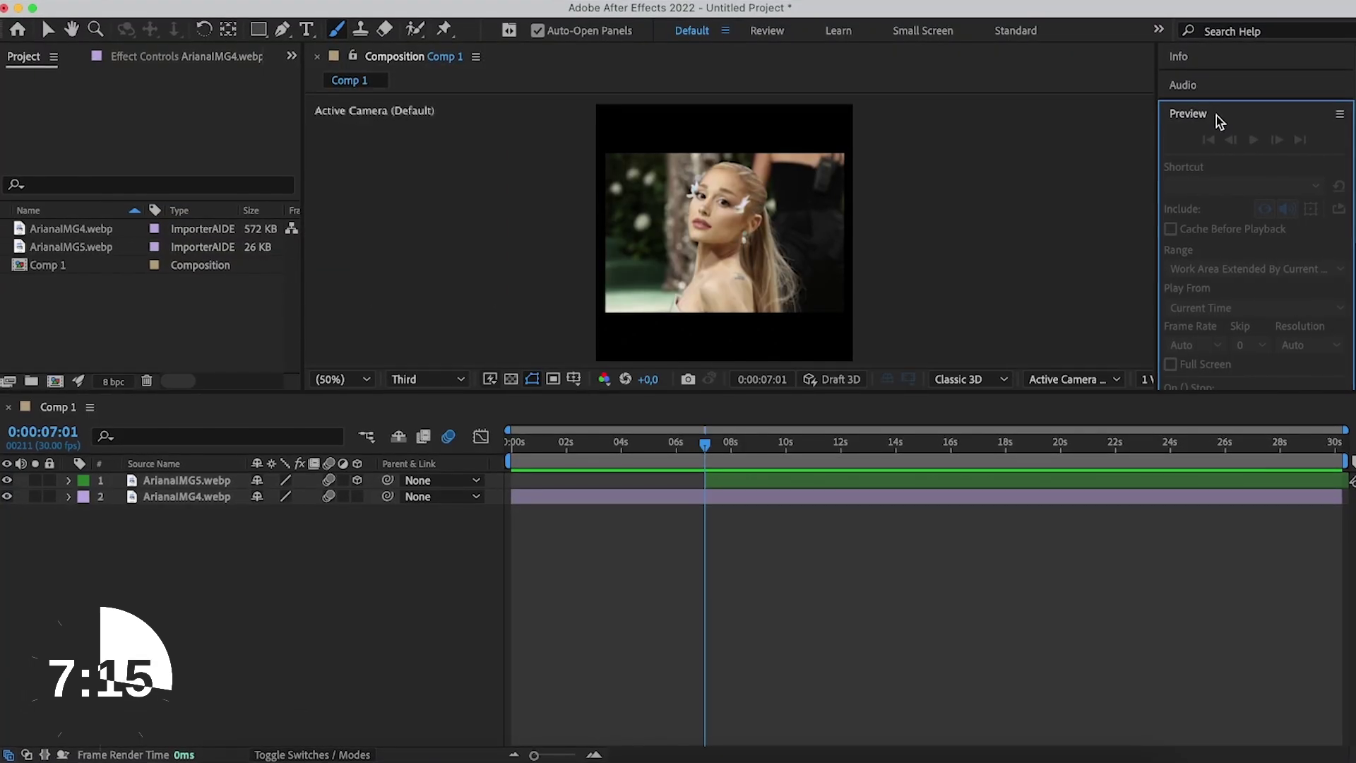
left_click(1214, 90)
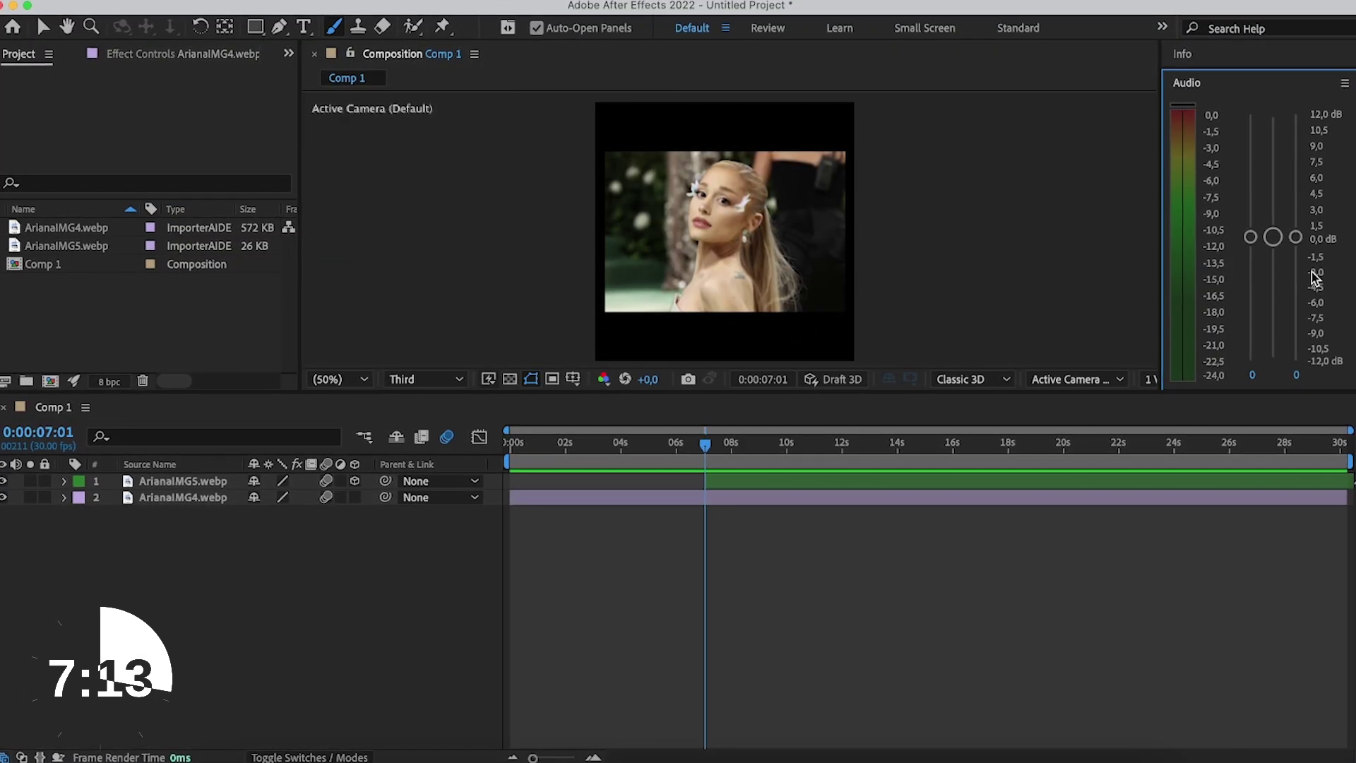
Step: Try aligning the ArianaIMG4.webp layer to the composition's left, bottom and top edges, and center it again horizontally and vertically
scroll(1219, 315, "down", 5)
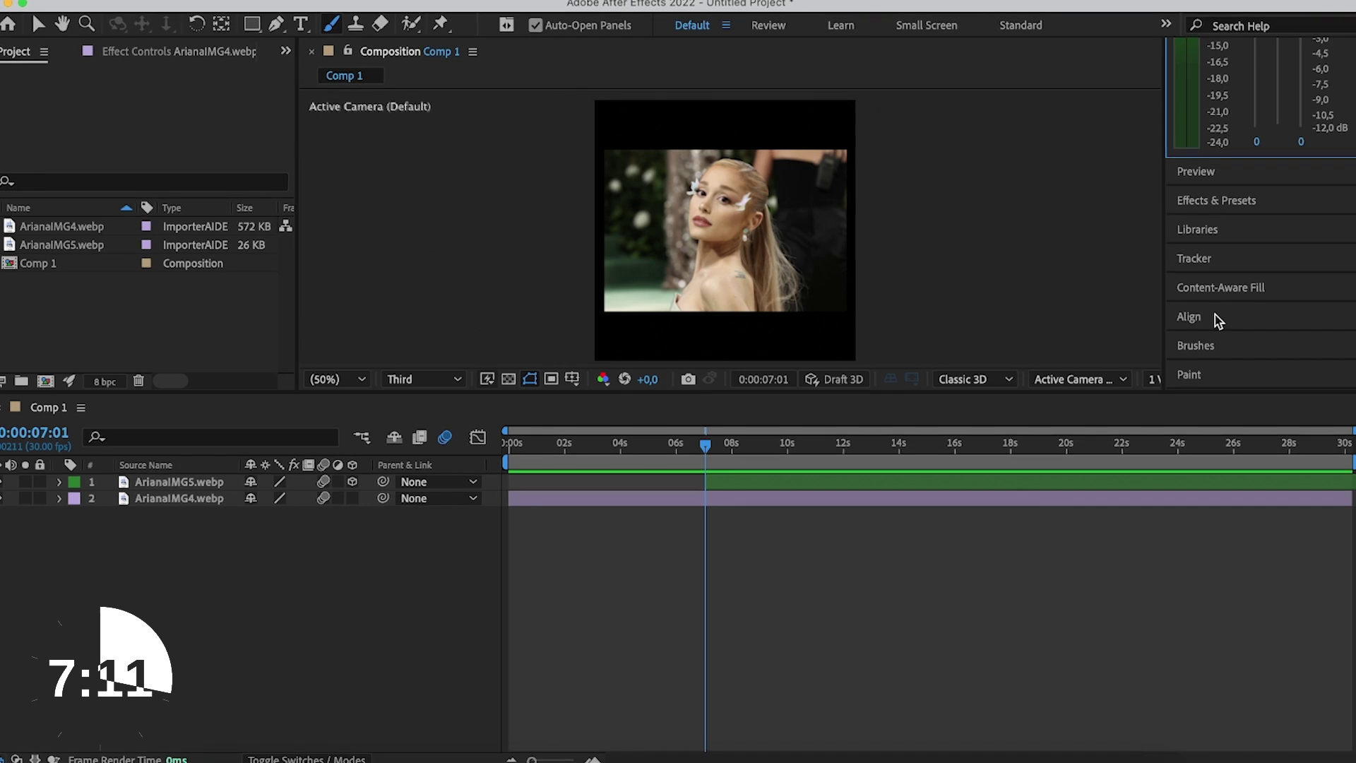
left_click(1215, 317)
left_click(941, 498)
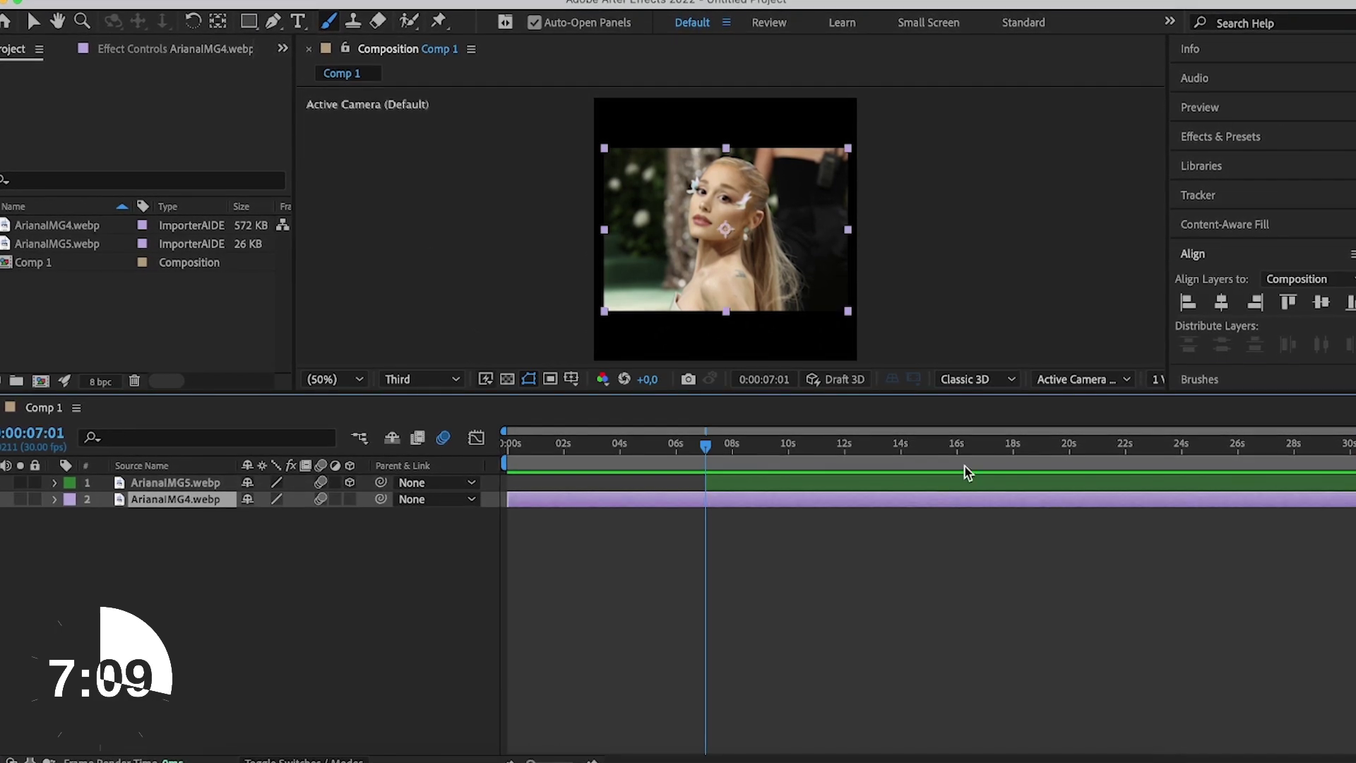
left_click(1194, 305)
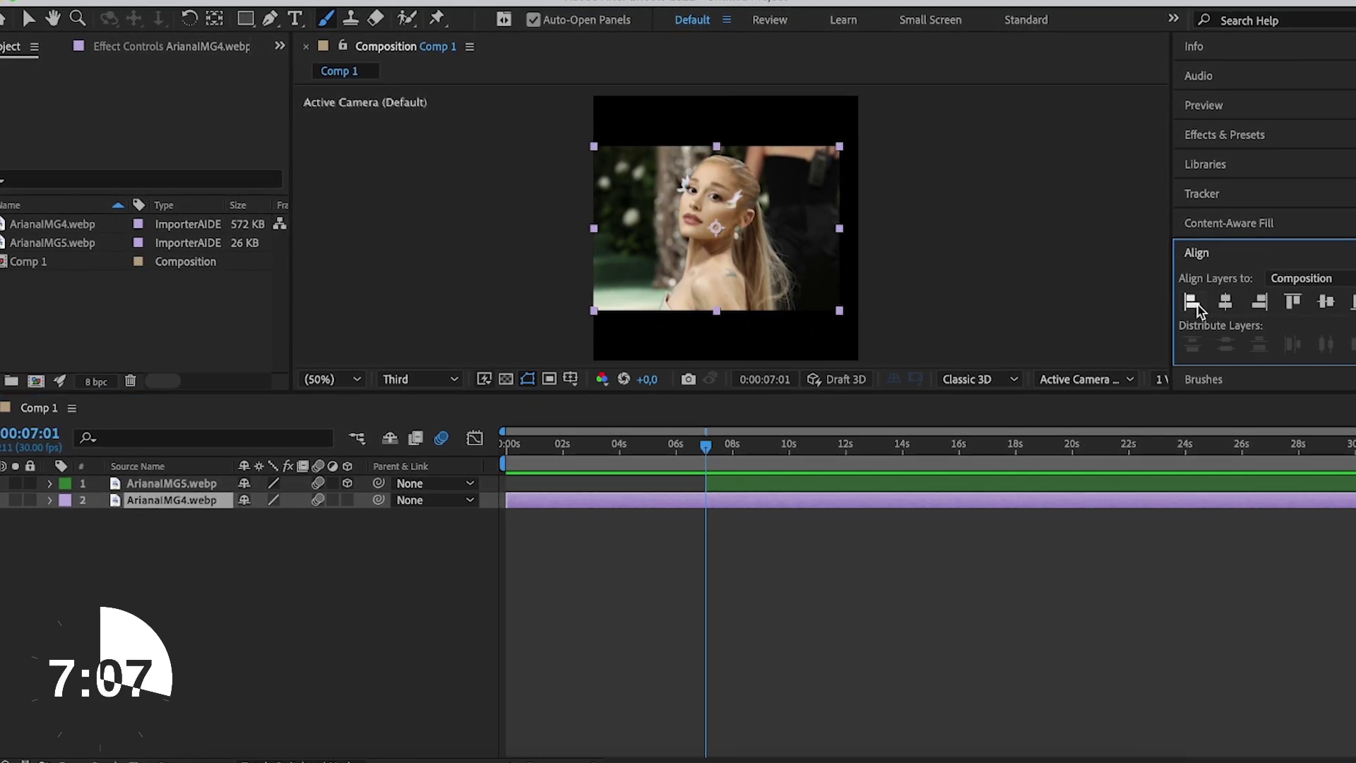
left_click(1293, 305)
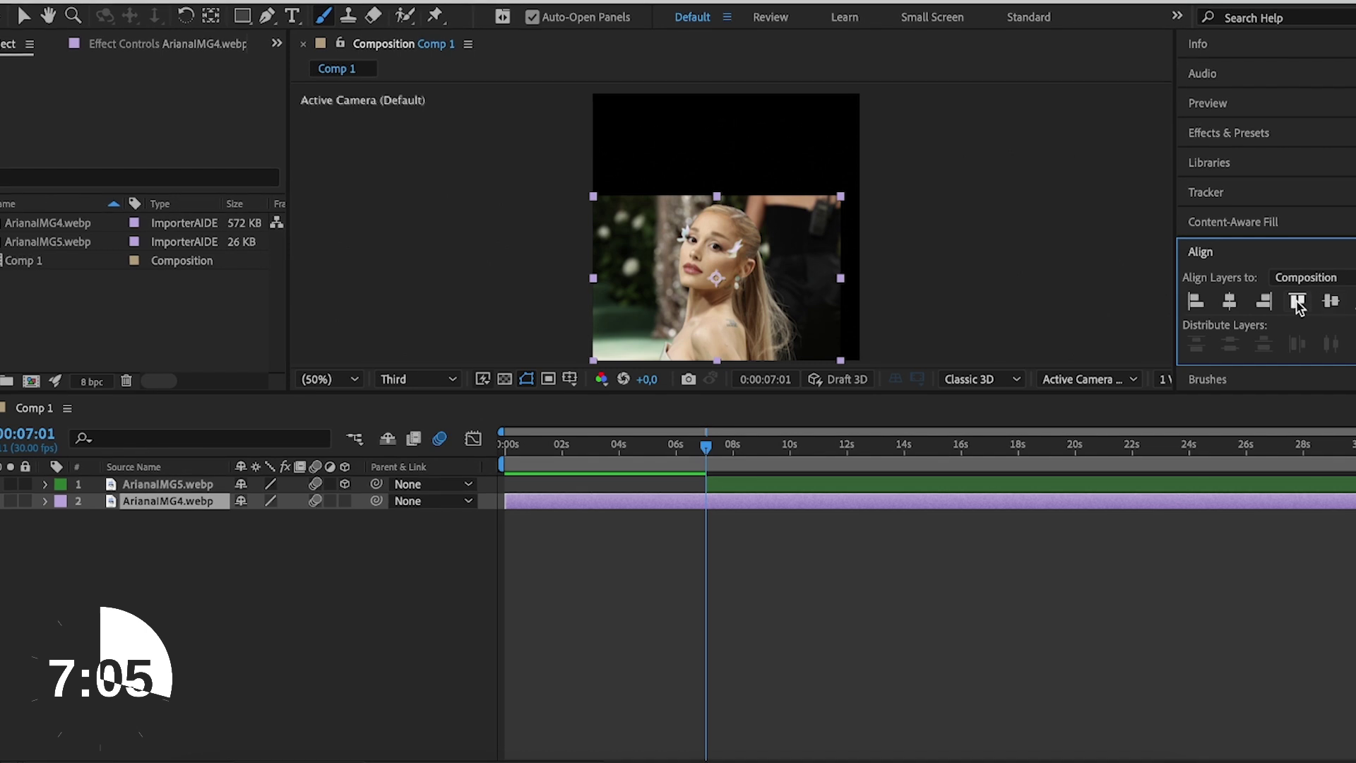
left_click(1299, 303)
left_click(1233, 304)
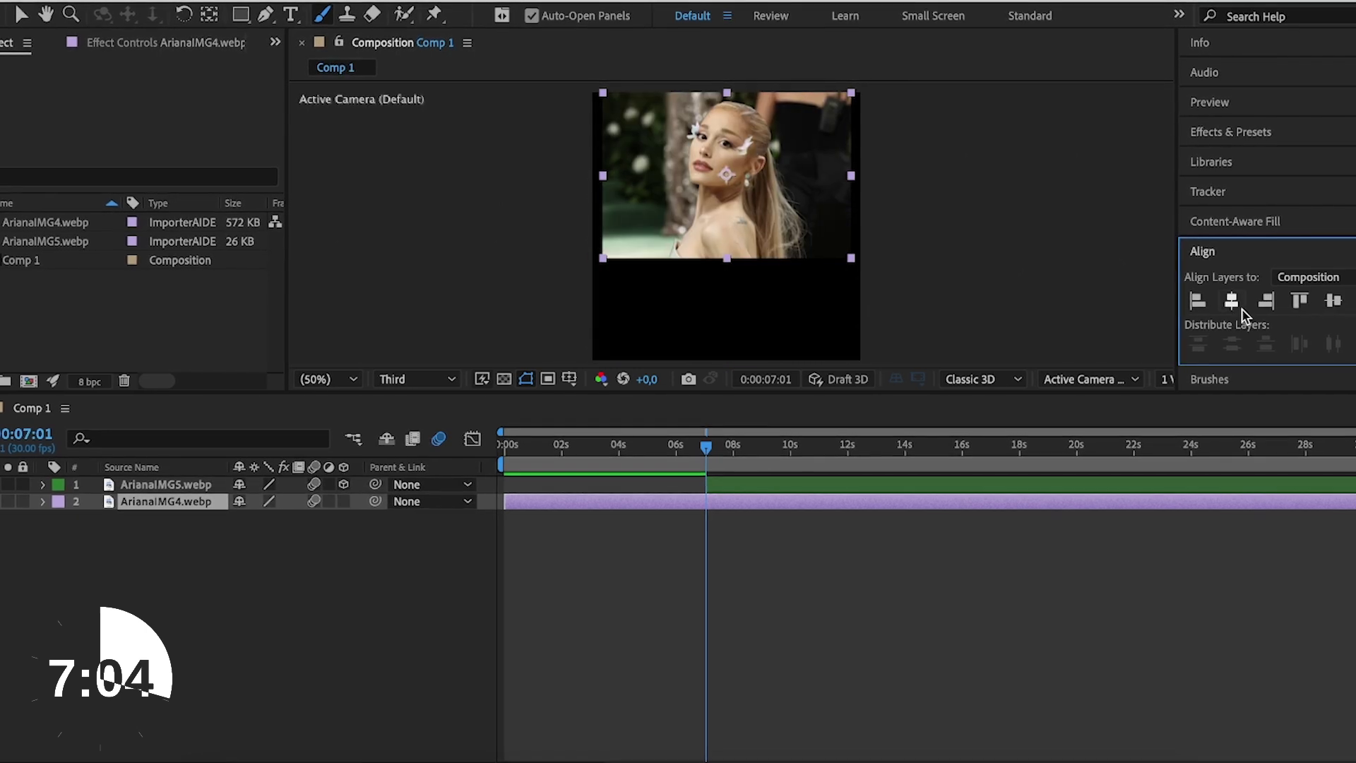
left_click(1332, 304)
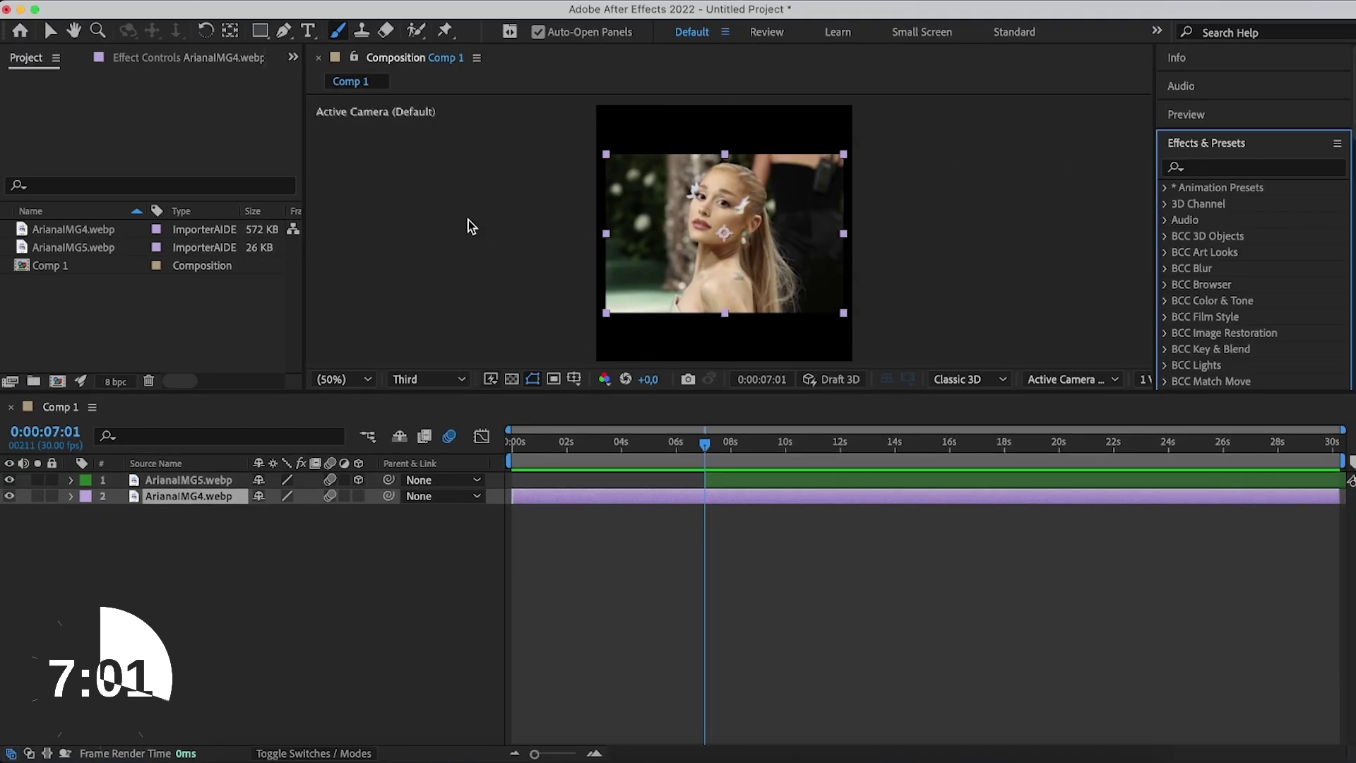
Step: Try other magnification levels for the composition view and return it to Fit
left_click(344, 379)
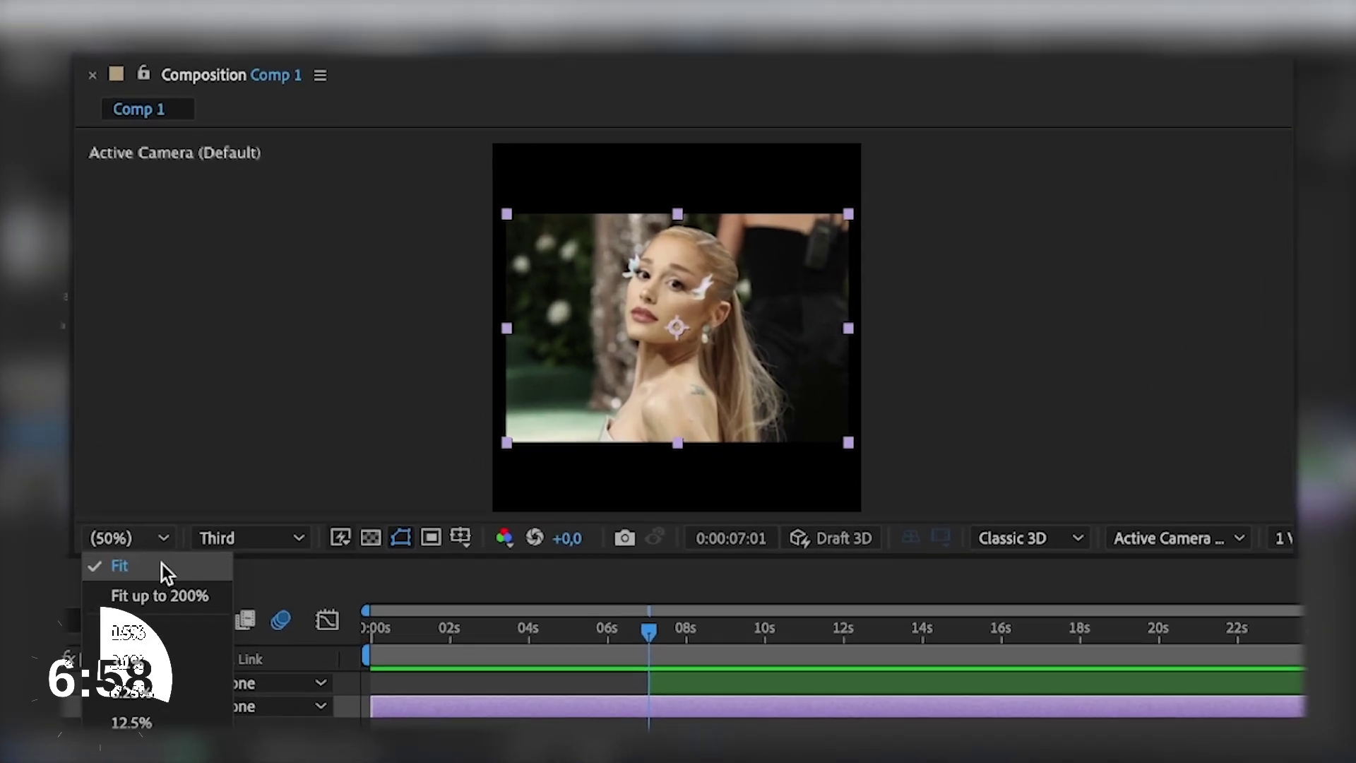
left_click(163, 565)
left_click(151, 542)
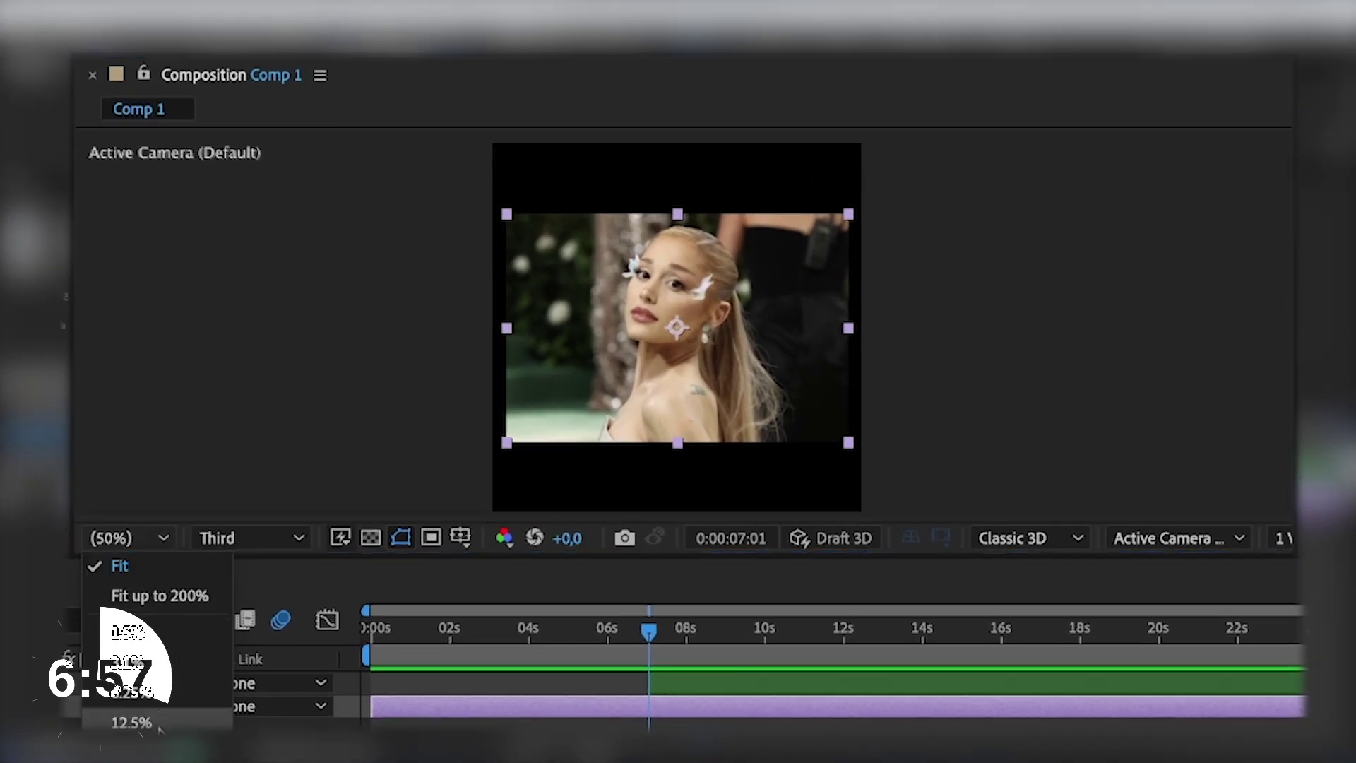
left_click(131, 752)
left_click(124, 536)
left_click(131, 574)
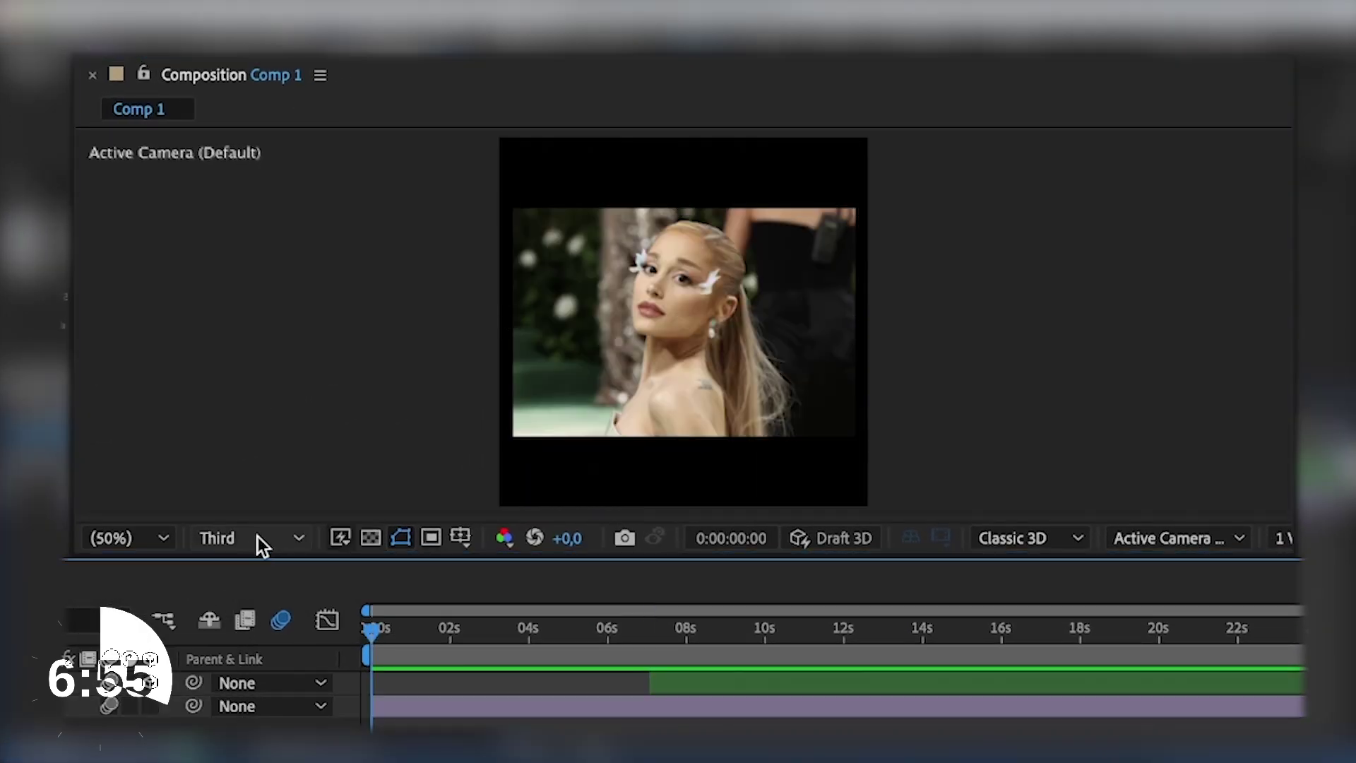
Step: Try the Full and Quarter preview resolutions, and move the playhead to 0:00:02:15
left_click(257, 536)
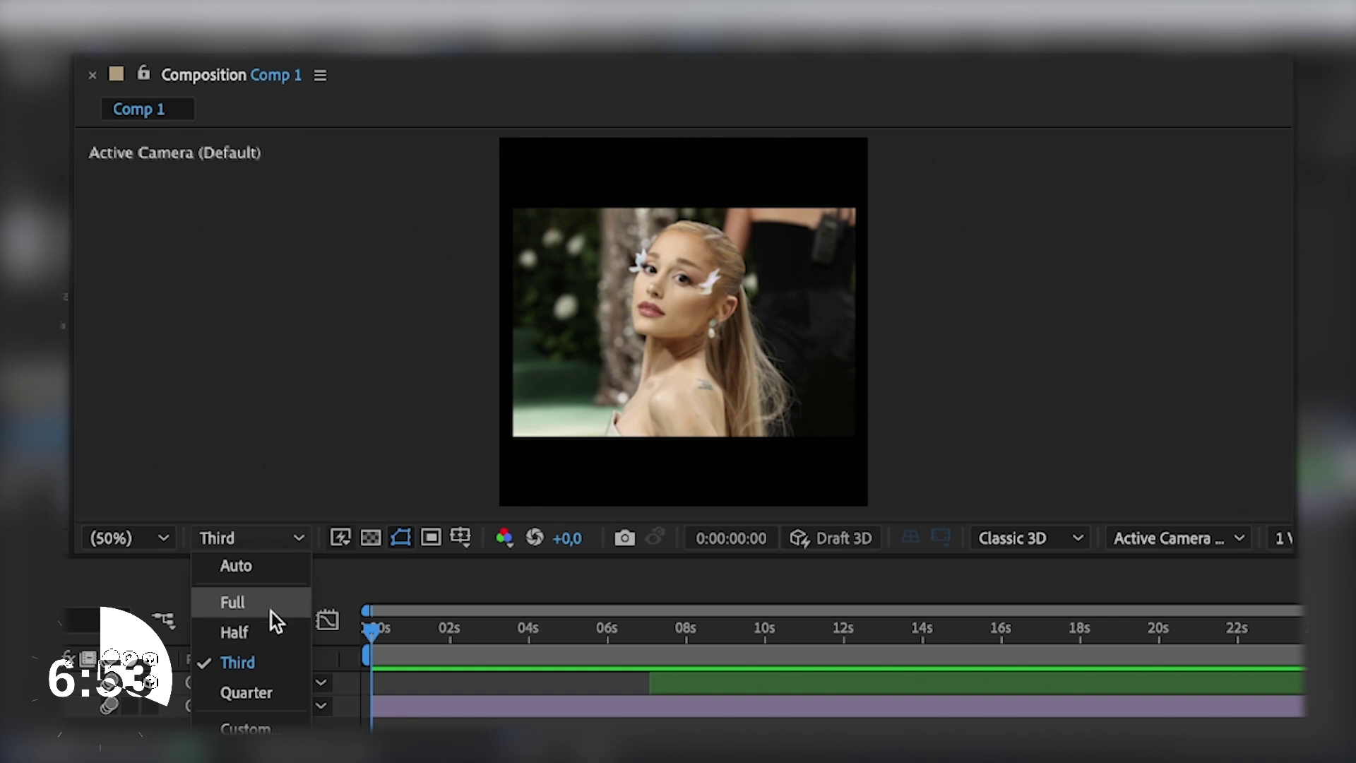
left_click(271, 607)
left_click(260, 536)
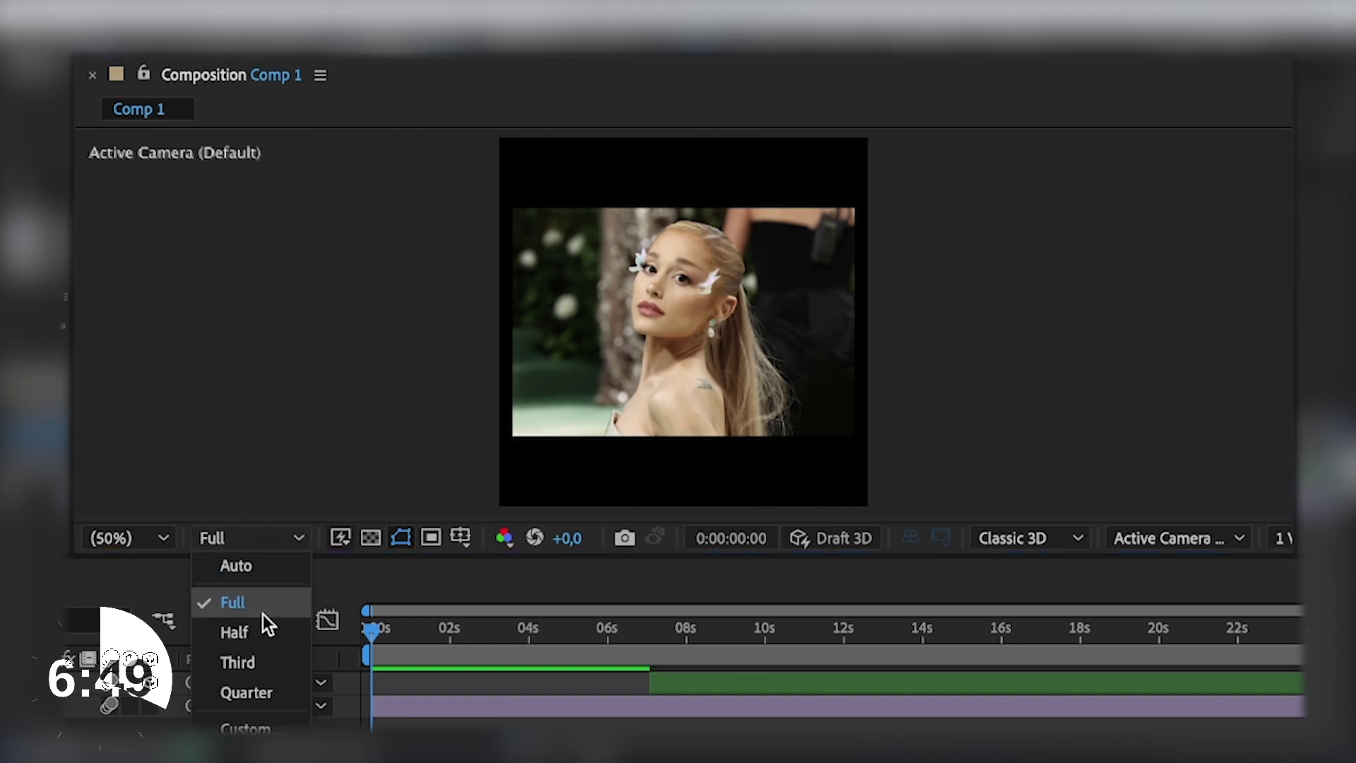
left_click(267, 694)
left_click(469, 629)
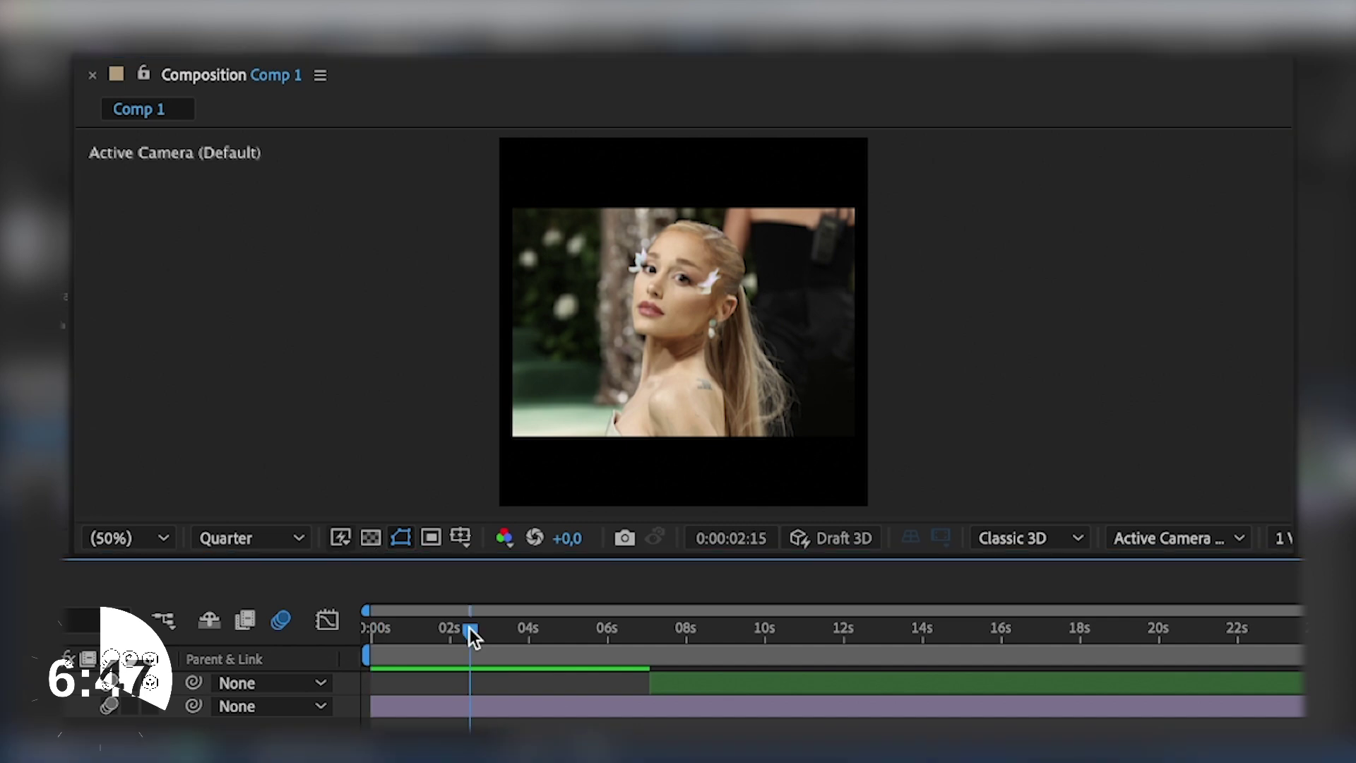
Step: Set the preview resolution of the composition to Half
left_click(286, 531)
left_click(261, 633)
left_click(251, 535)
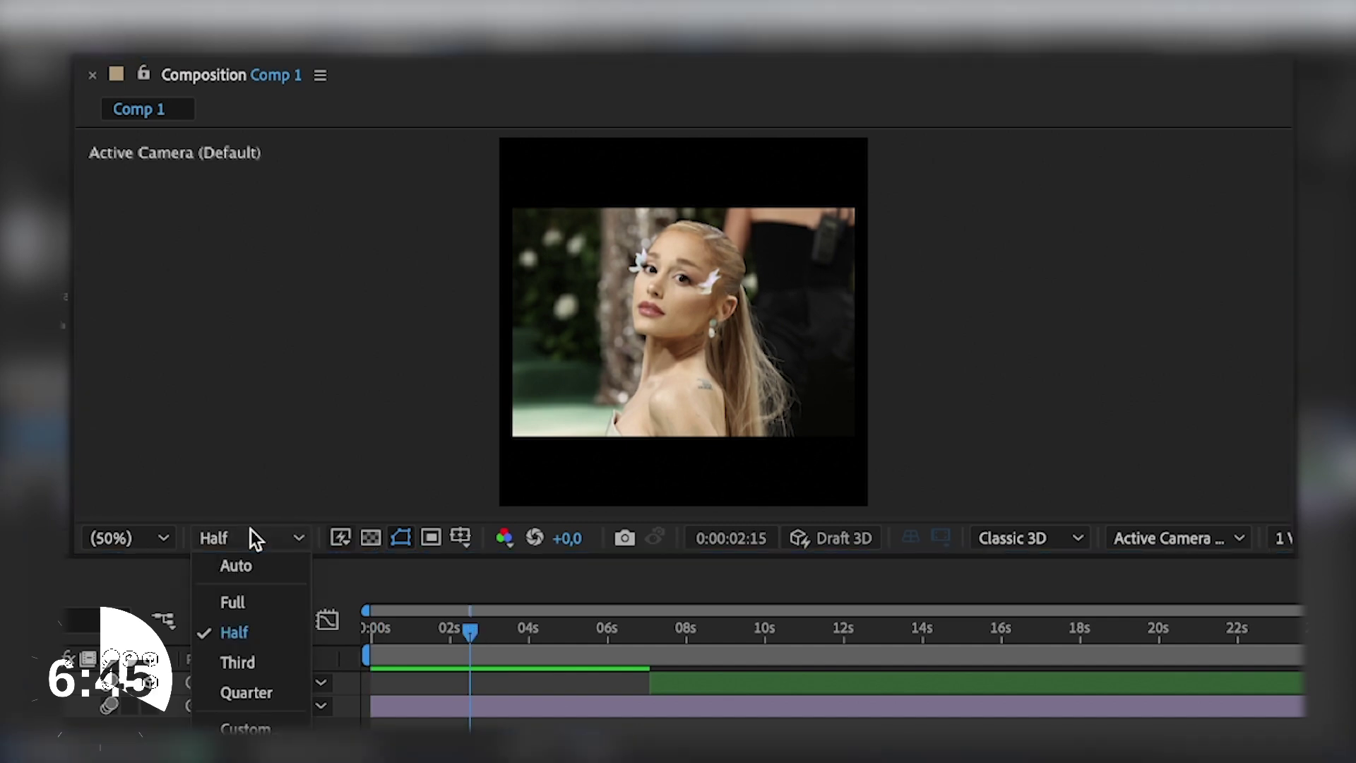
left_click(281, 629)
left_click(459, 710)
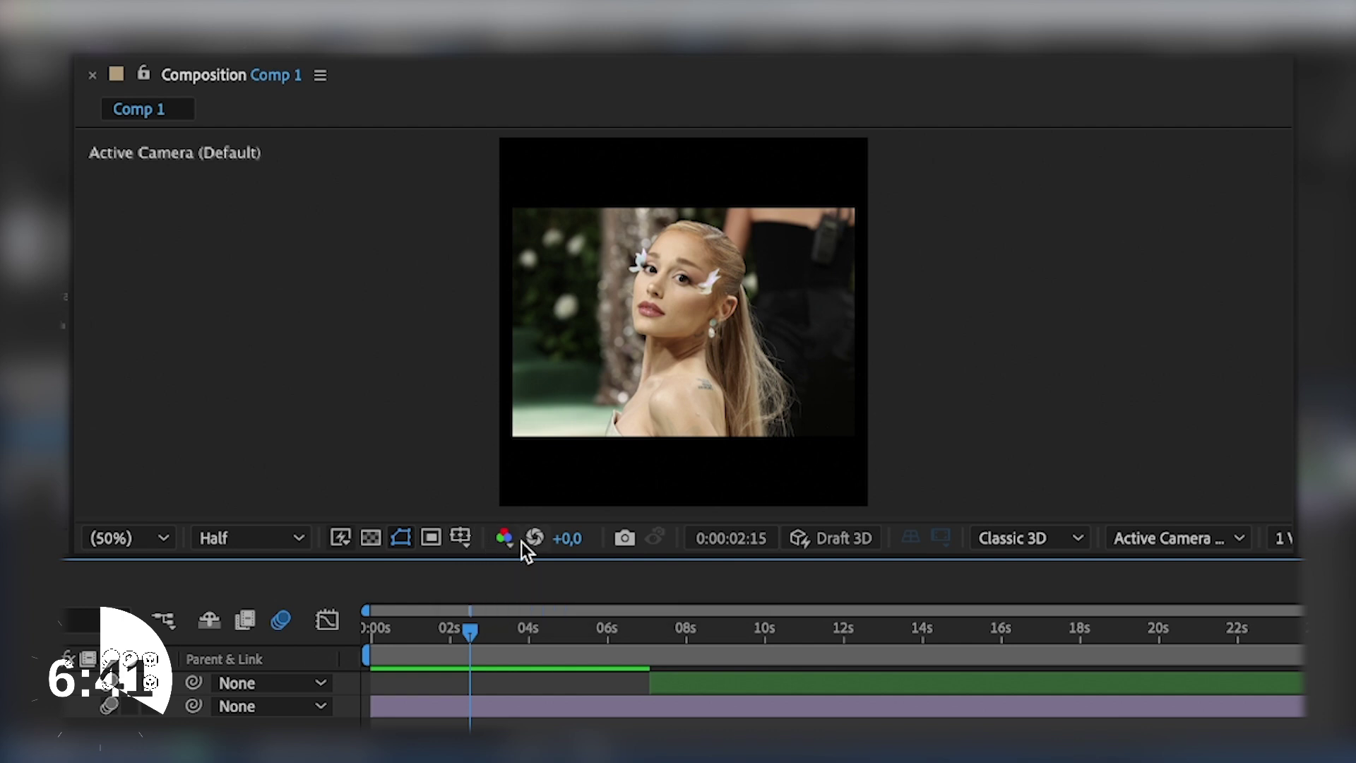
Step: Move the playhead to 0:00:02:25
left_click(742, 542)
left_click(649, 613)
mouse_move(493, 636)
left_mouse_down()
mouse_move(557, 638)
mouse_move(483, 632)
left_mouse_up()
Step: Switch the 3D view to Custom View 2 and return it to Active Camera (Default)
left_click(1184, 536)
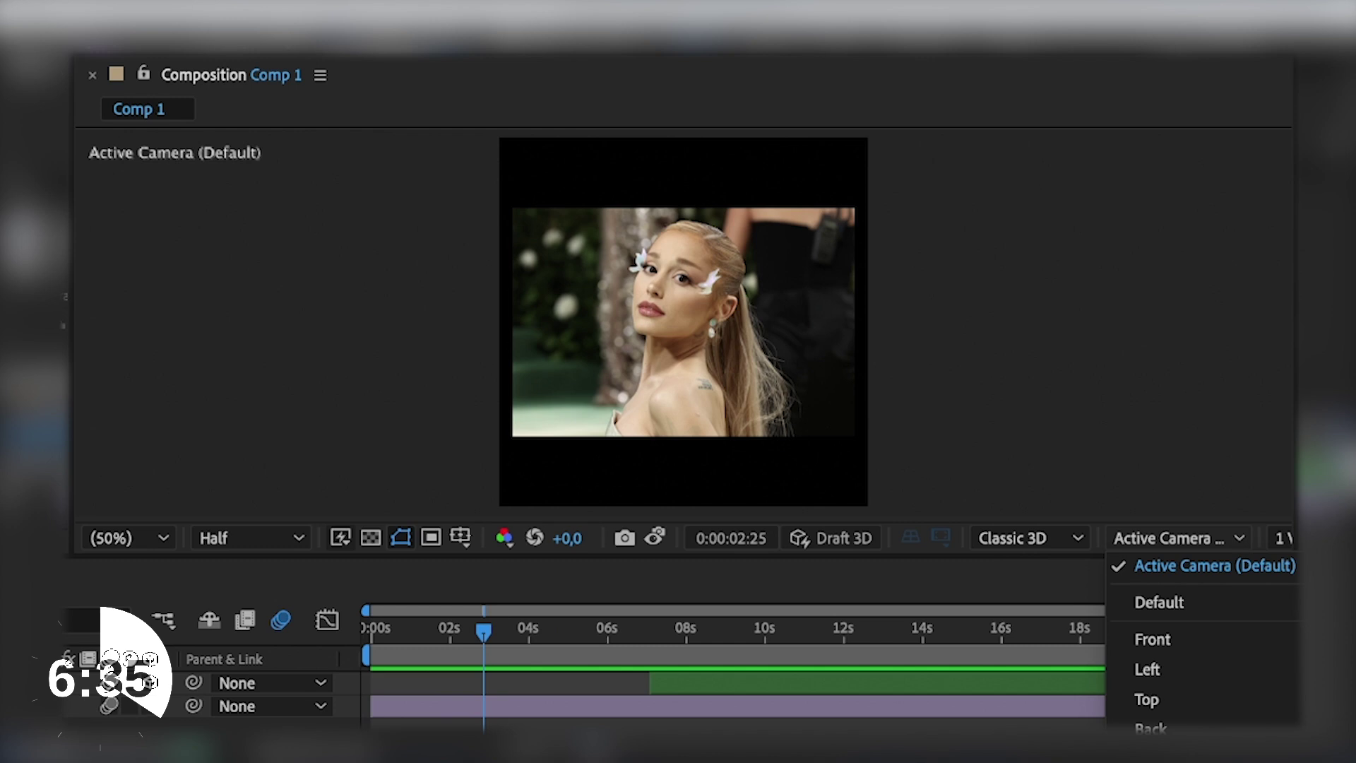
left_click(1162, 761)
left_click(1157, 540)
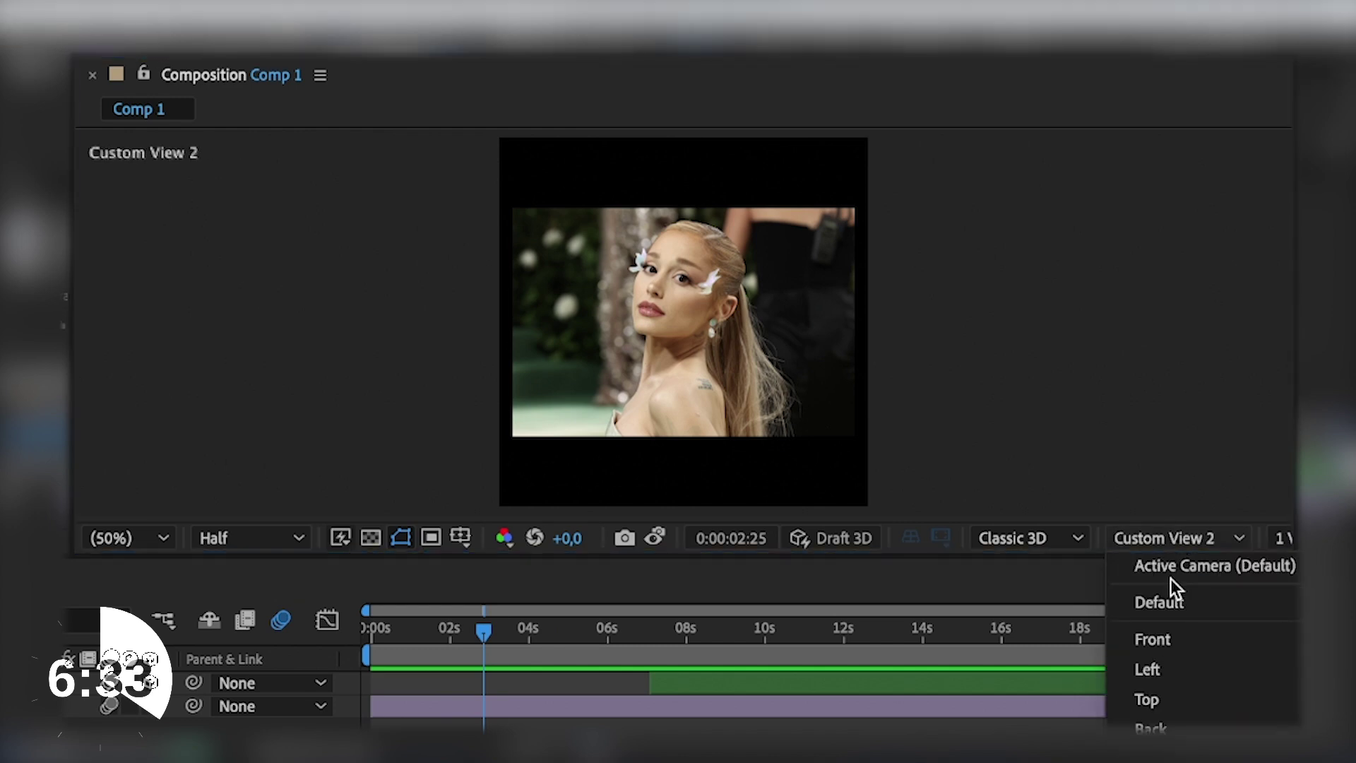
left_click(1171, 576)
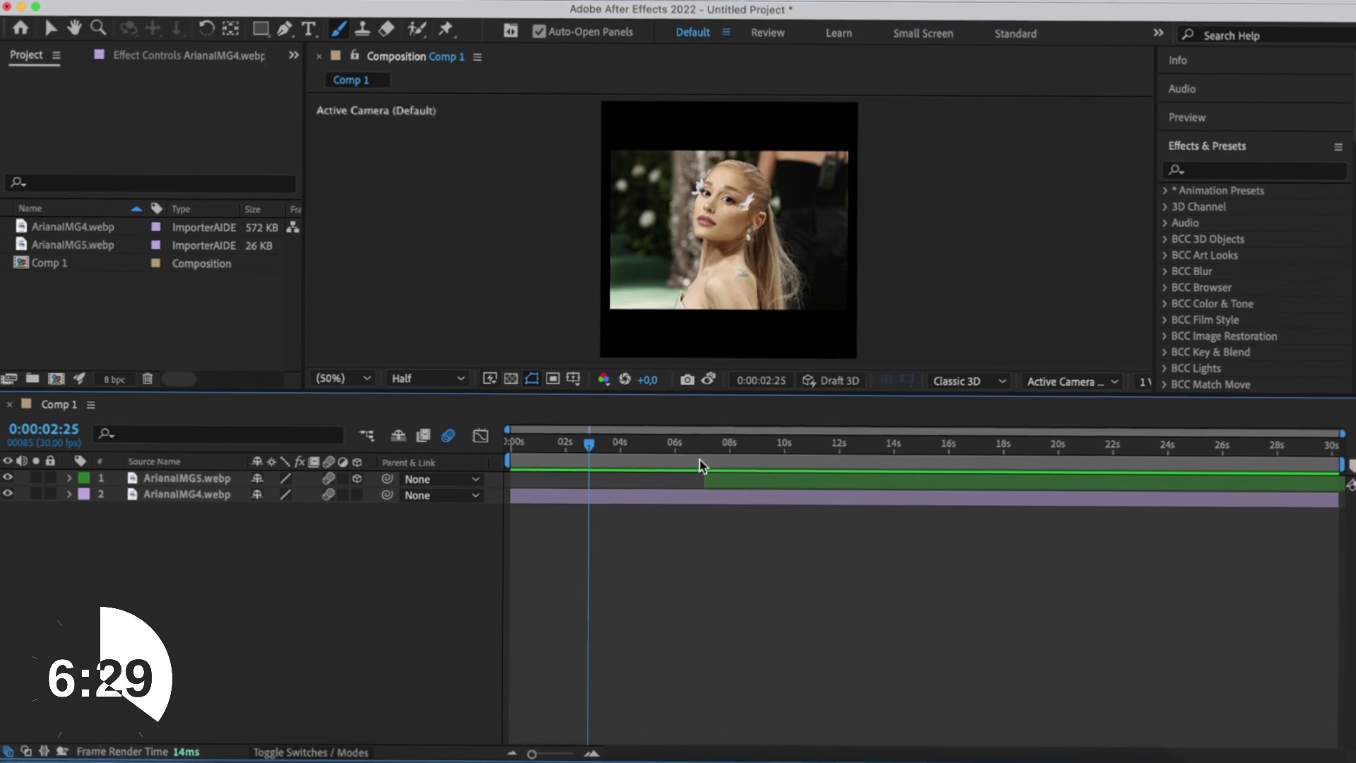
Step: Move the playhead to 0:00:03:01 and scale the ArianaIMG4.webp layer to 167% so it fills the frame
left_click(709, 447)
left_click(596, 449)
left_click(584, 495)
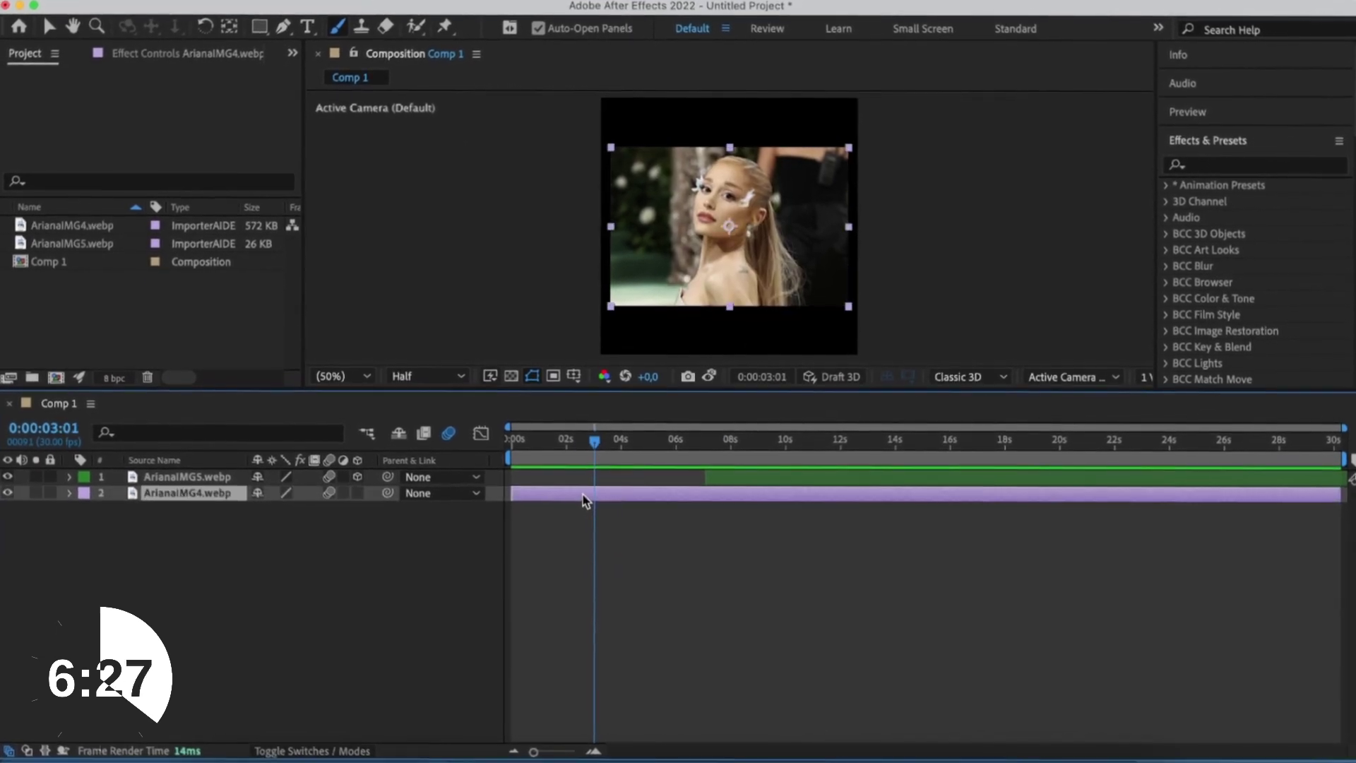
key("s")
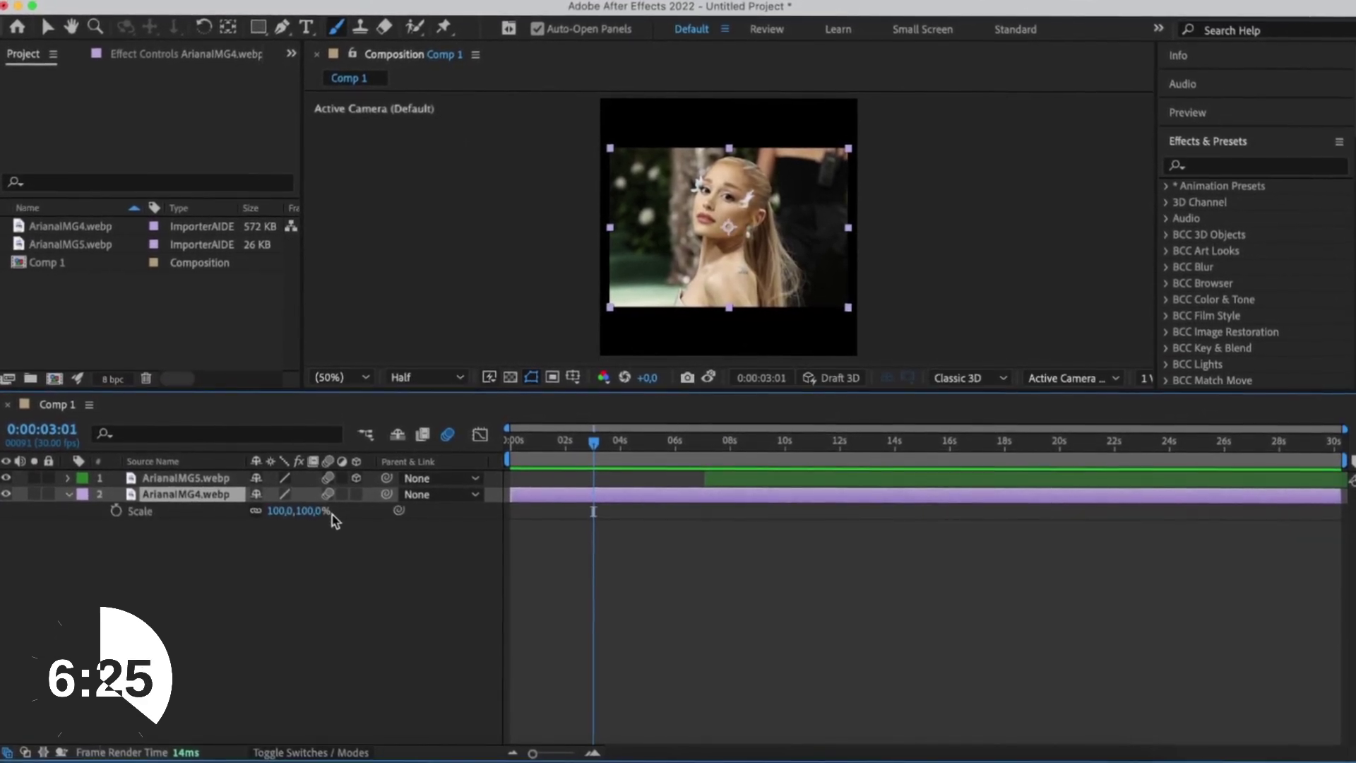
left_click_drag(320, 518, 384, 515)
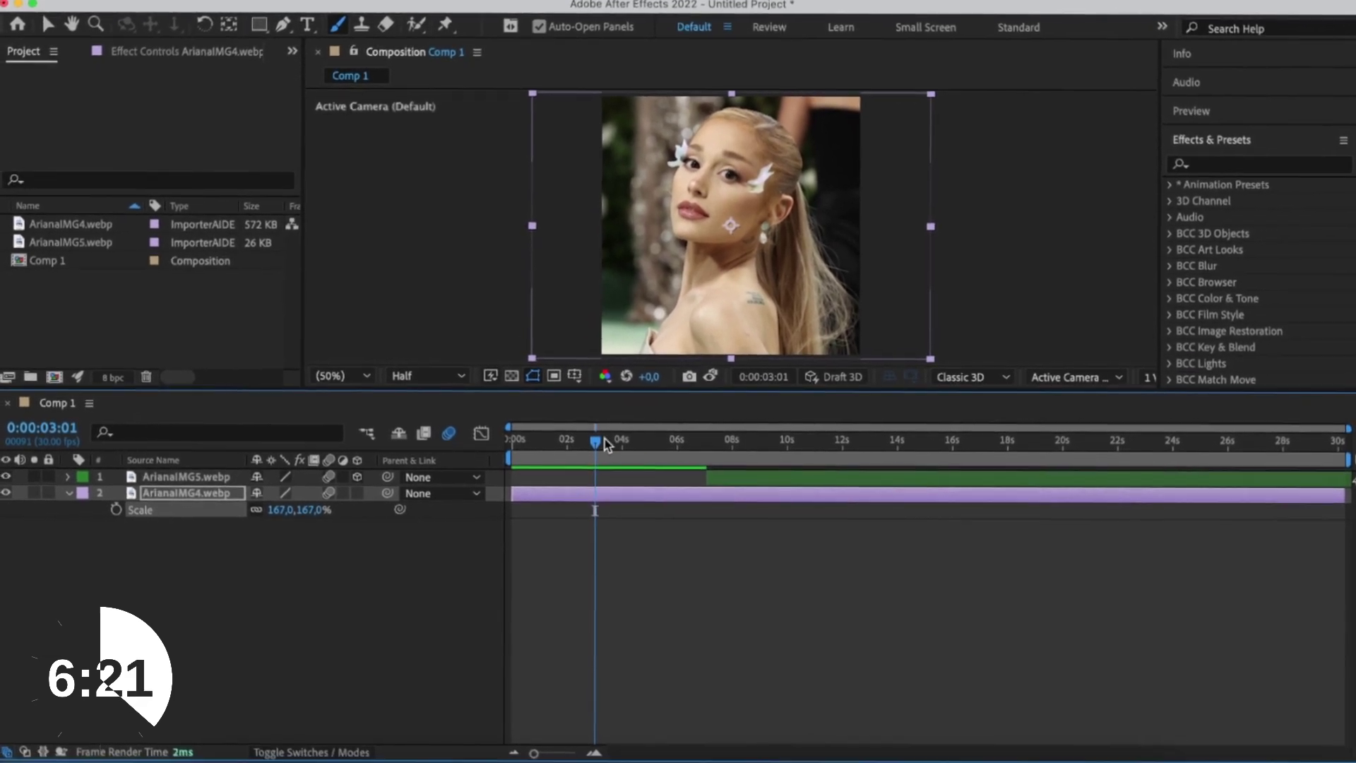
Step: Trim the end of the ArianaIMG4.webp layer at 0:00:05:27 and make the ArianaIMG5.webp layer start there
left_click_drag(604, 444, 676, 469)
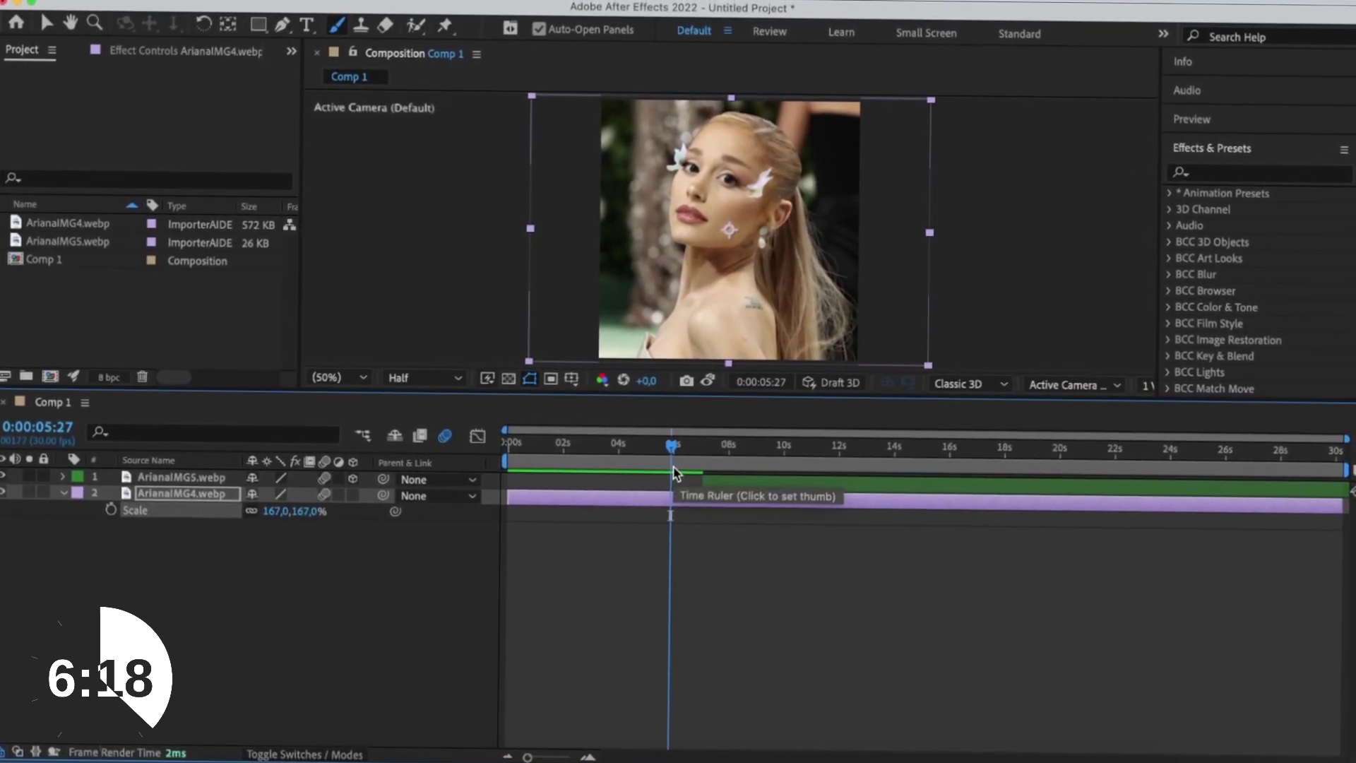
key("alt+]")
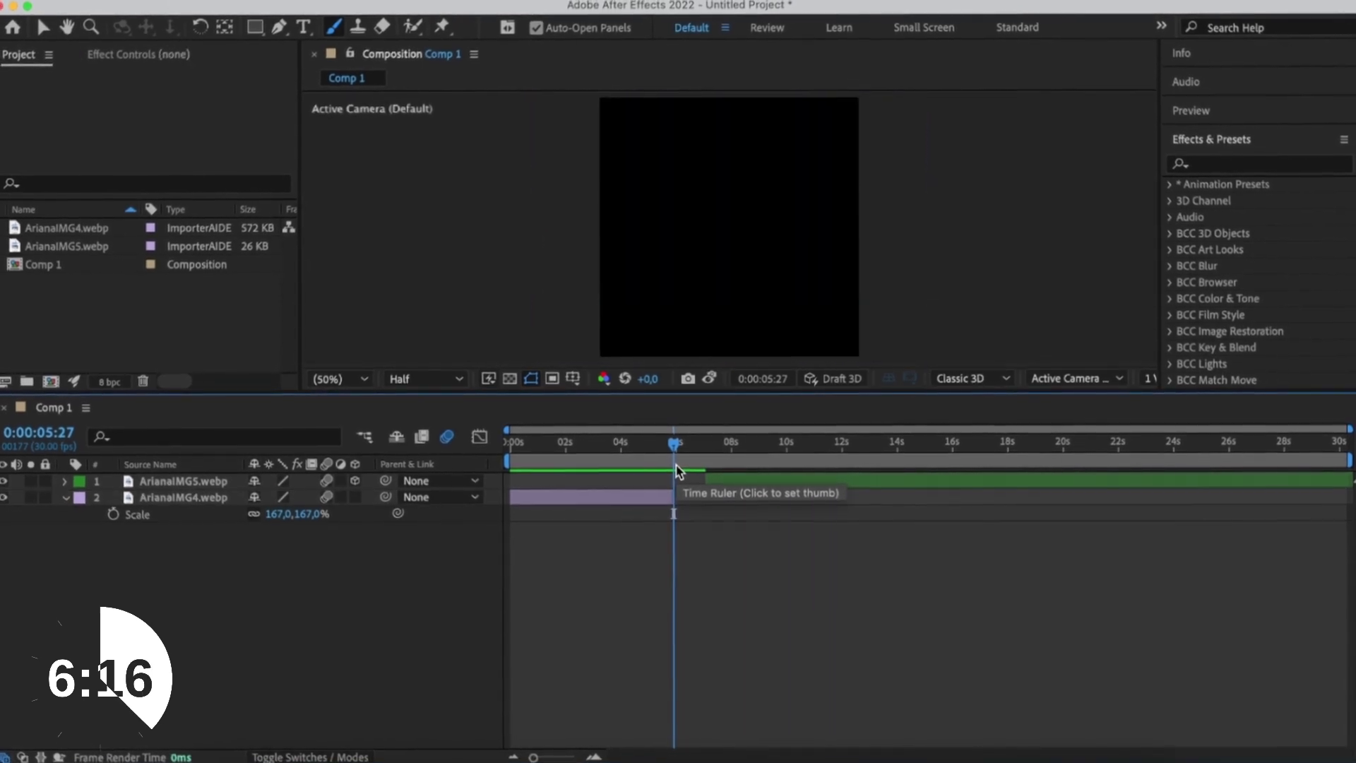
left_click(738, 483)
key("bracketleft")
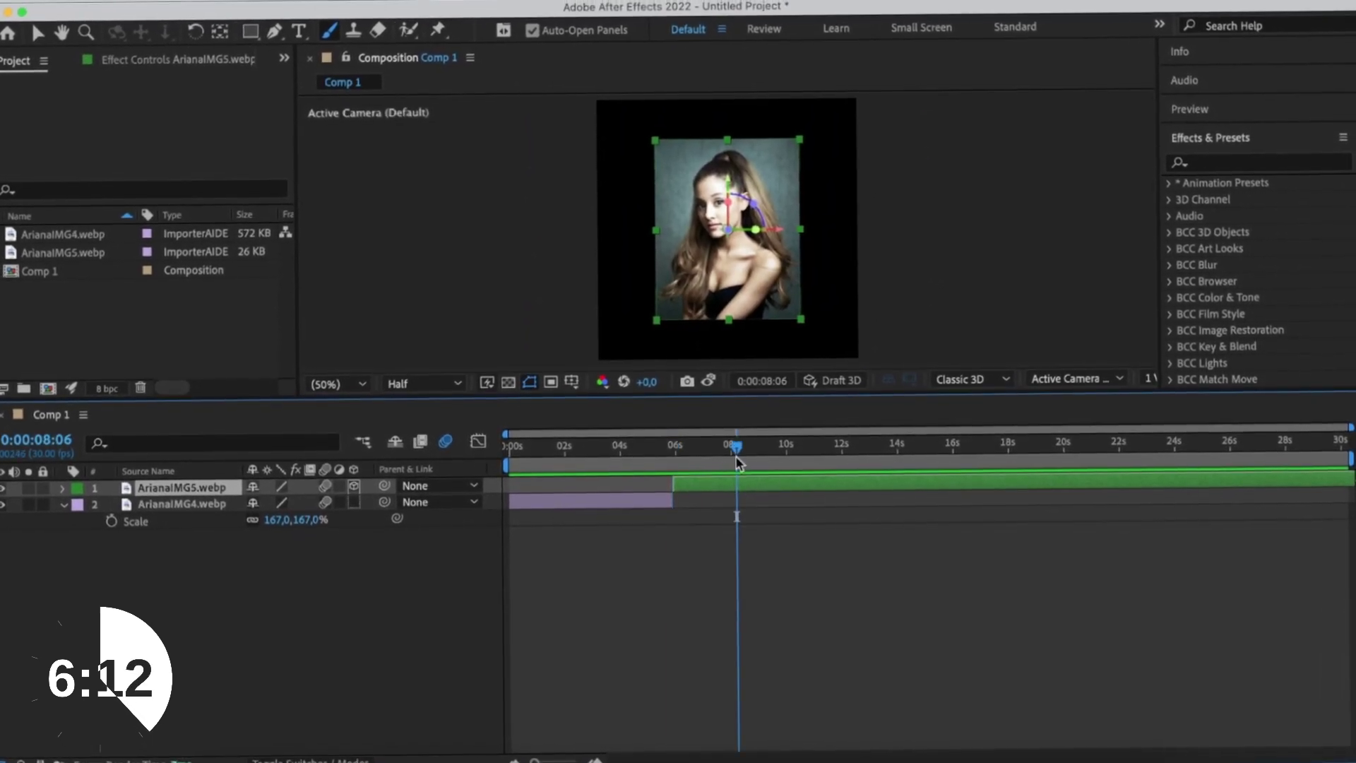
Step: Scale the ArianaIMG5.webp layer to 185% and set its vertical position to 618
key("s")
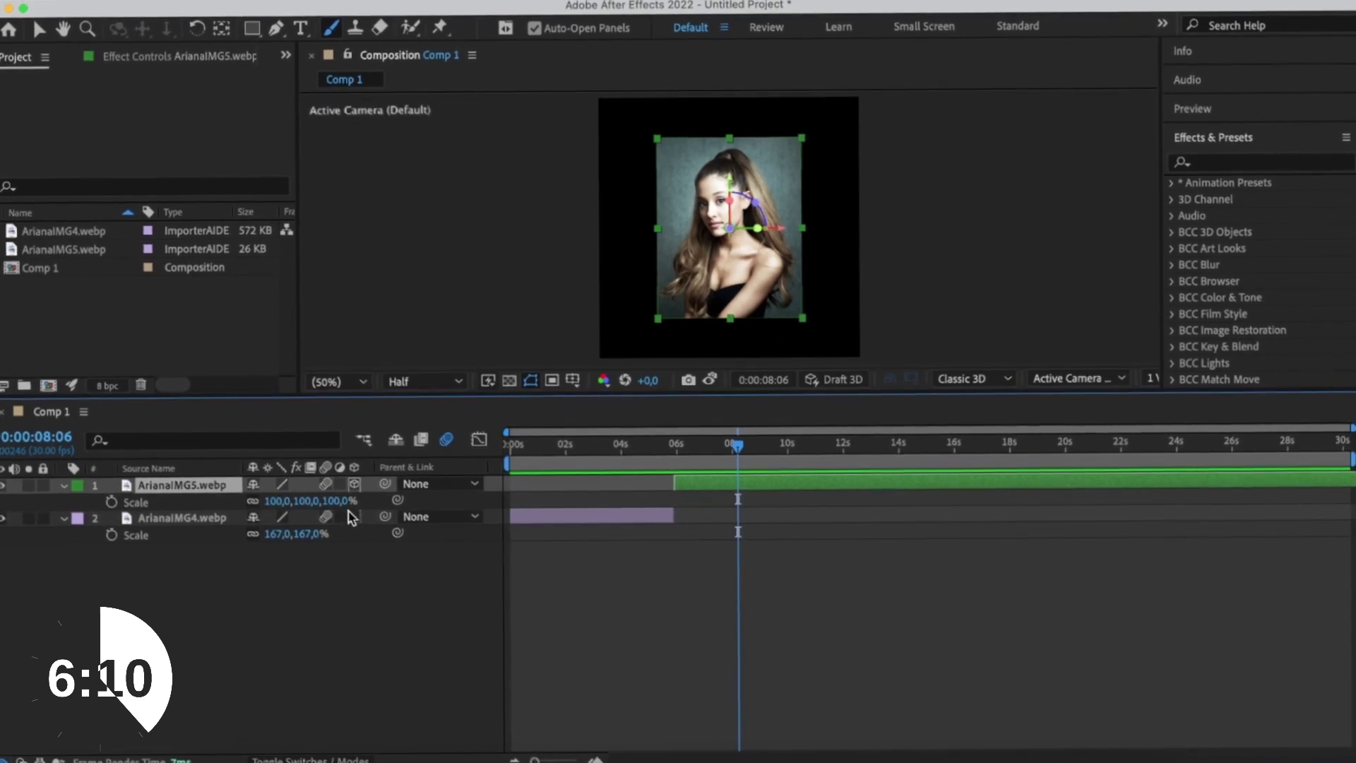
left_click_drag(346, 510, 421, 506)
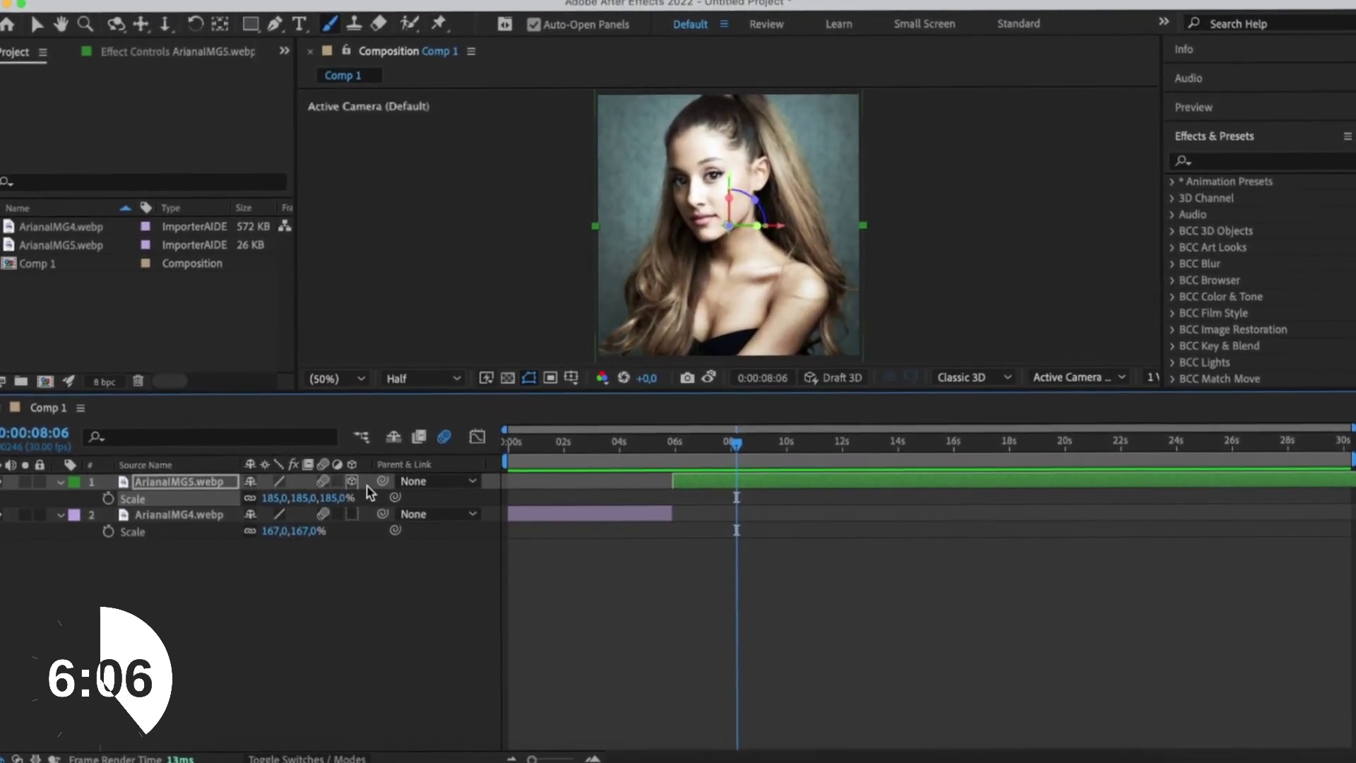
key("p")
left_click_drag(286, 501, 348, 515)
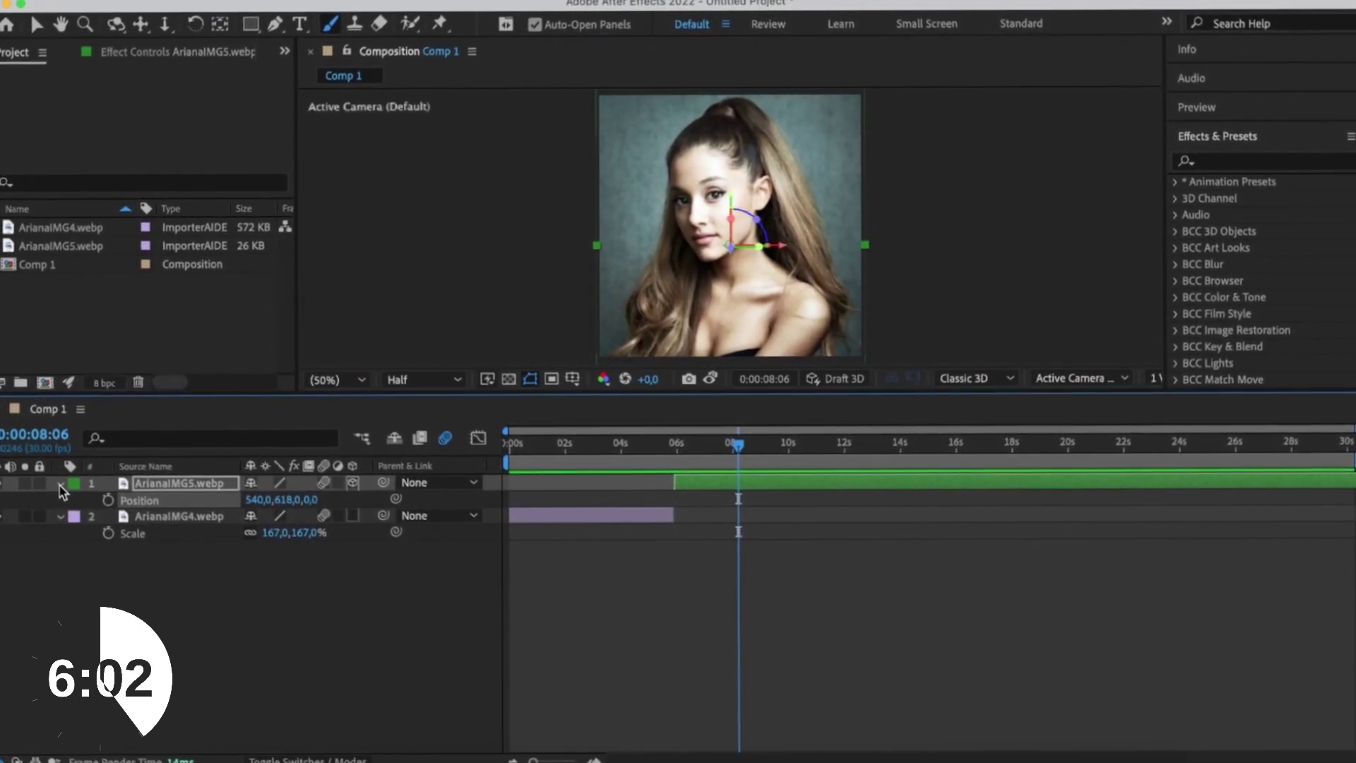
left_click(61, 484)
Step: Split the ArianaIMG5.webp layer at 0:00:10:24 and delete the part after the split
left_click(811, 455)
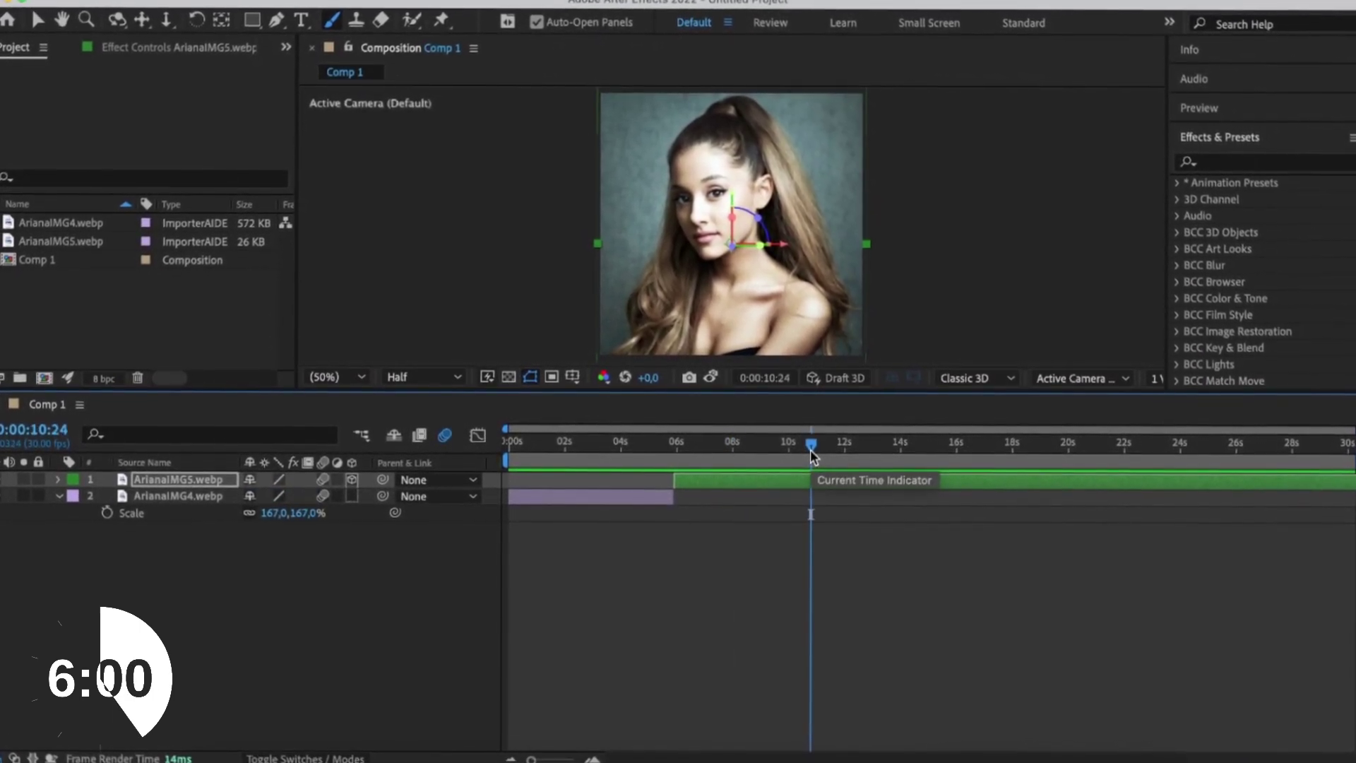
key("ctrl+shift+d")
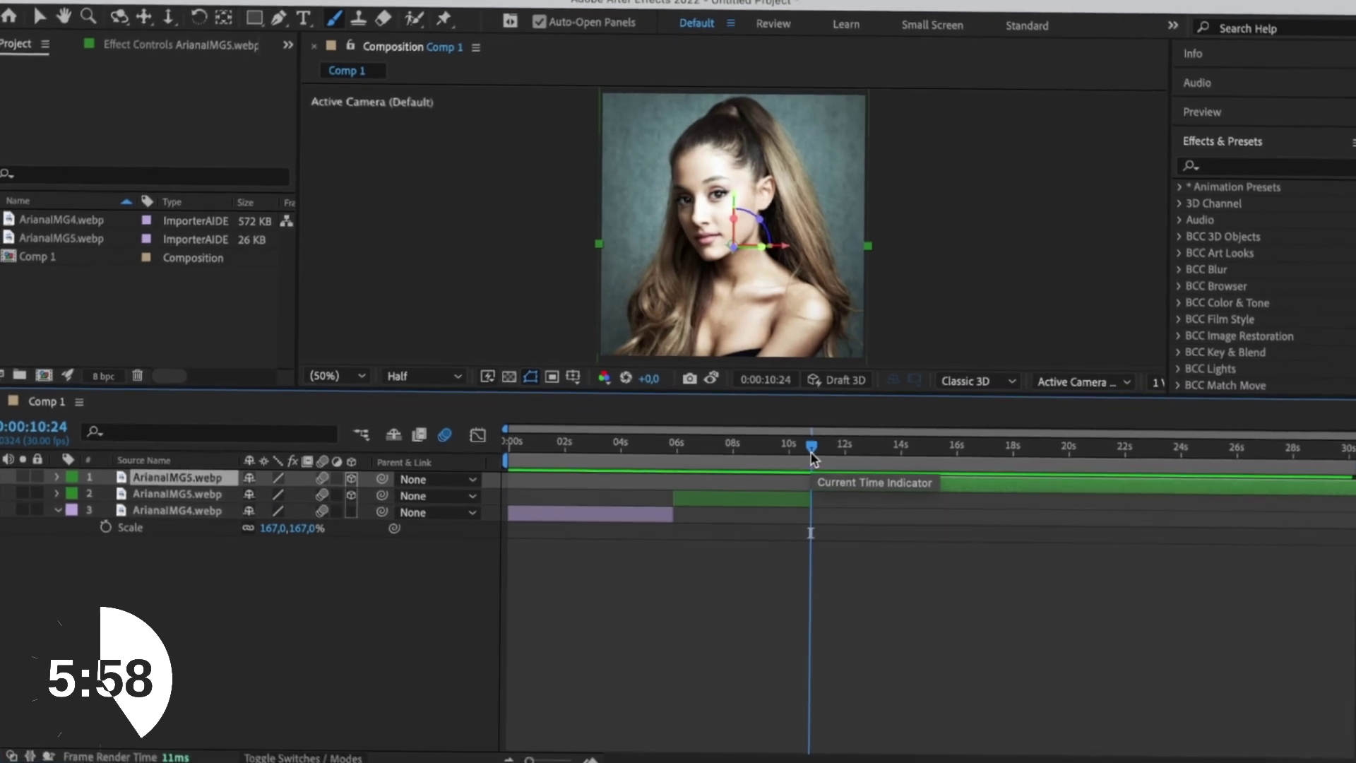
key("Delete")
Step: Scrub between the two image clips to review them, and place the playhead at 0:00:01:14
left_click(567, 456)
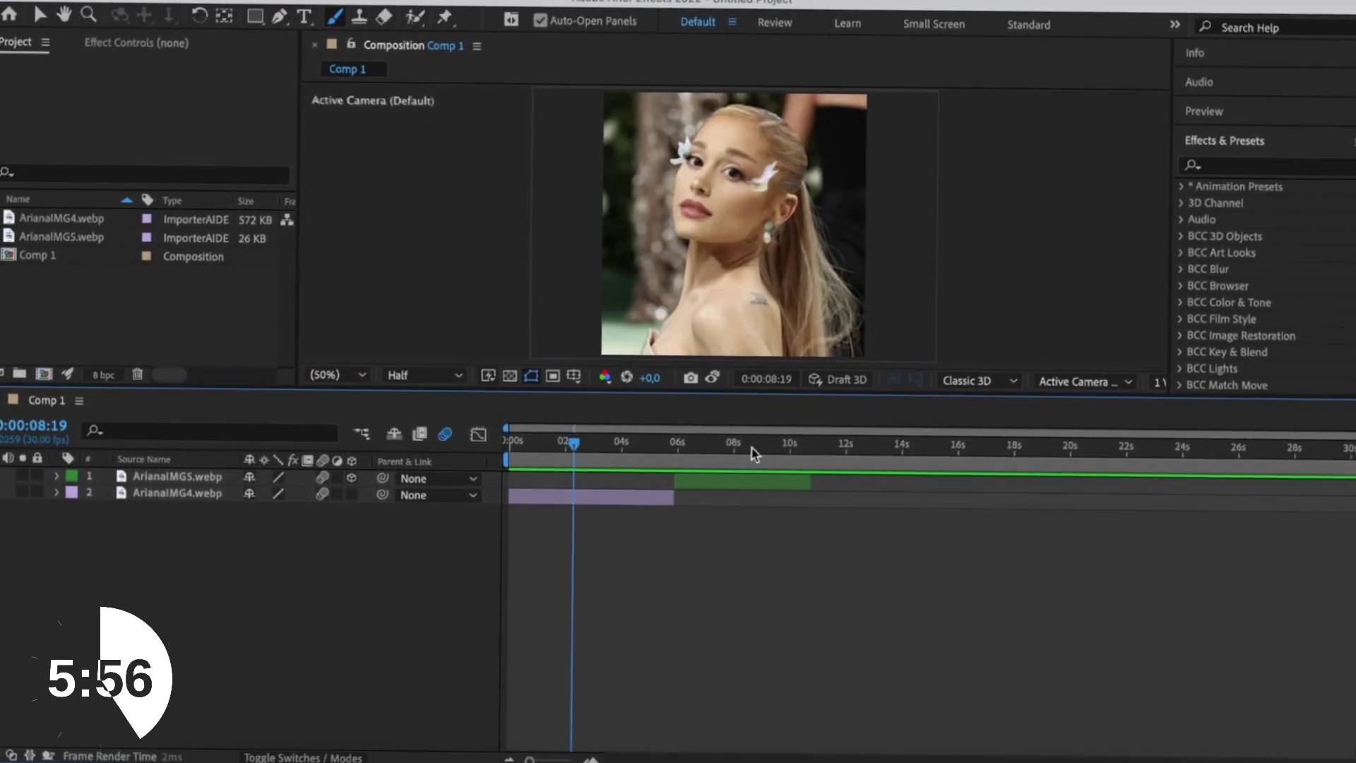
left_click(751, 455)
left_click(550, 457)
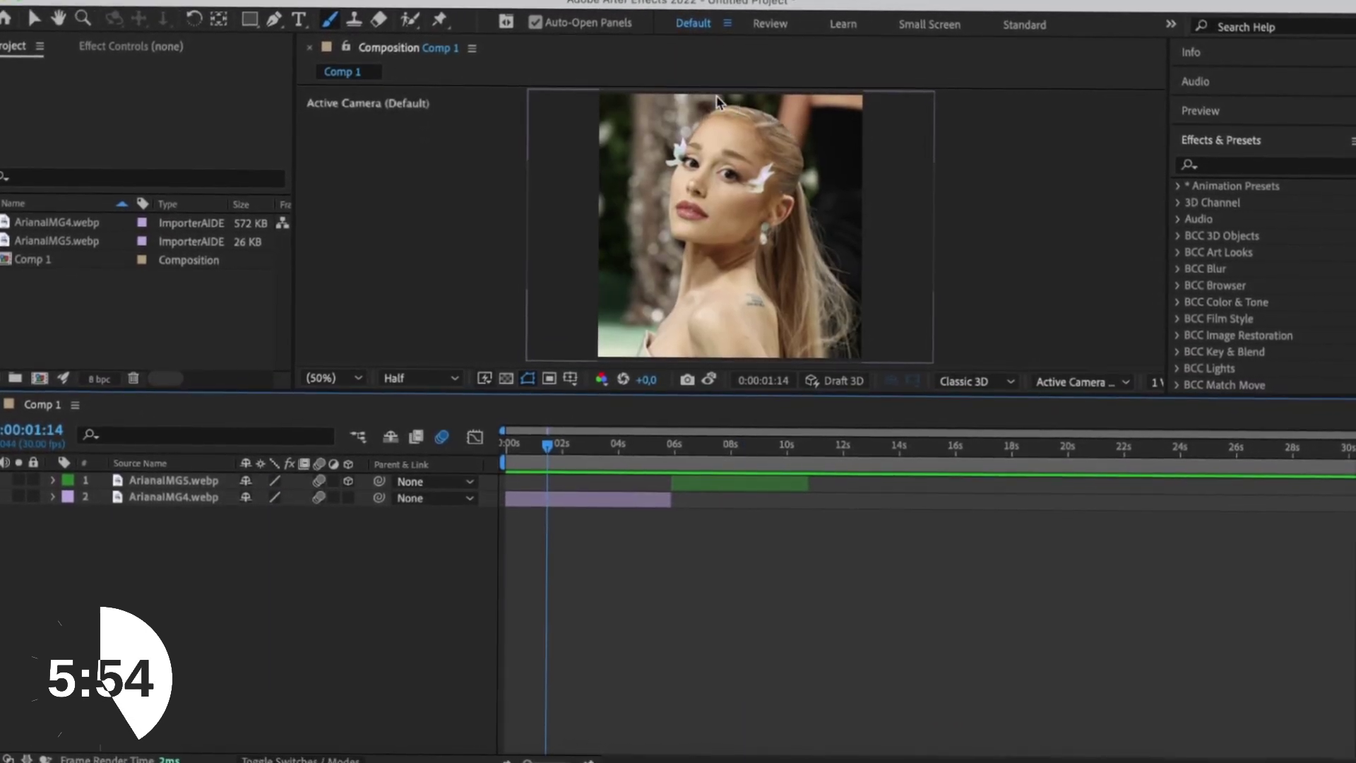
Step: Pre-compose the ArianaIMG4.webp layer, moving all attributes into the new composition and adjusting its duration to the layer's time span
left_click(743, 121)
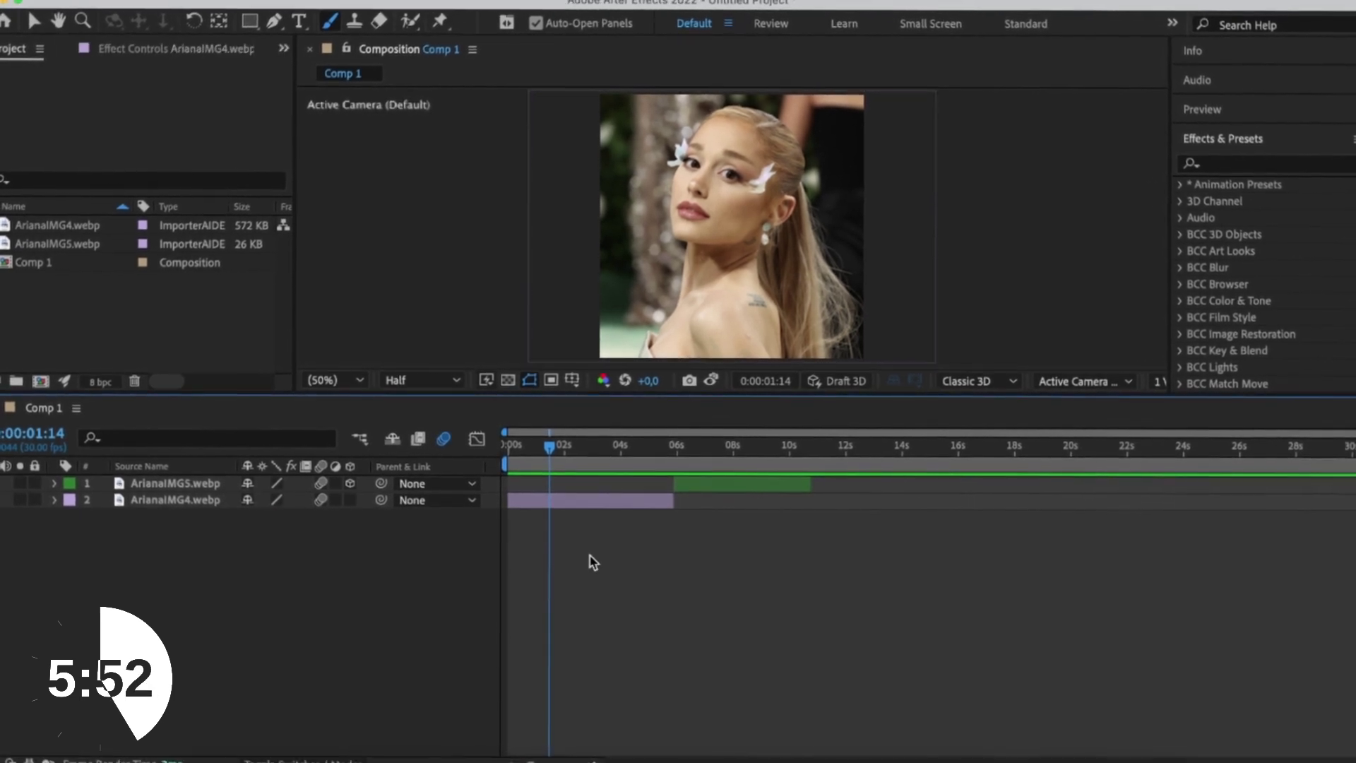
right_click(573, 502)
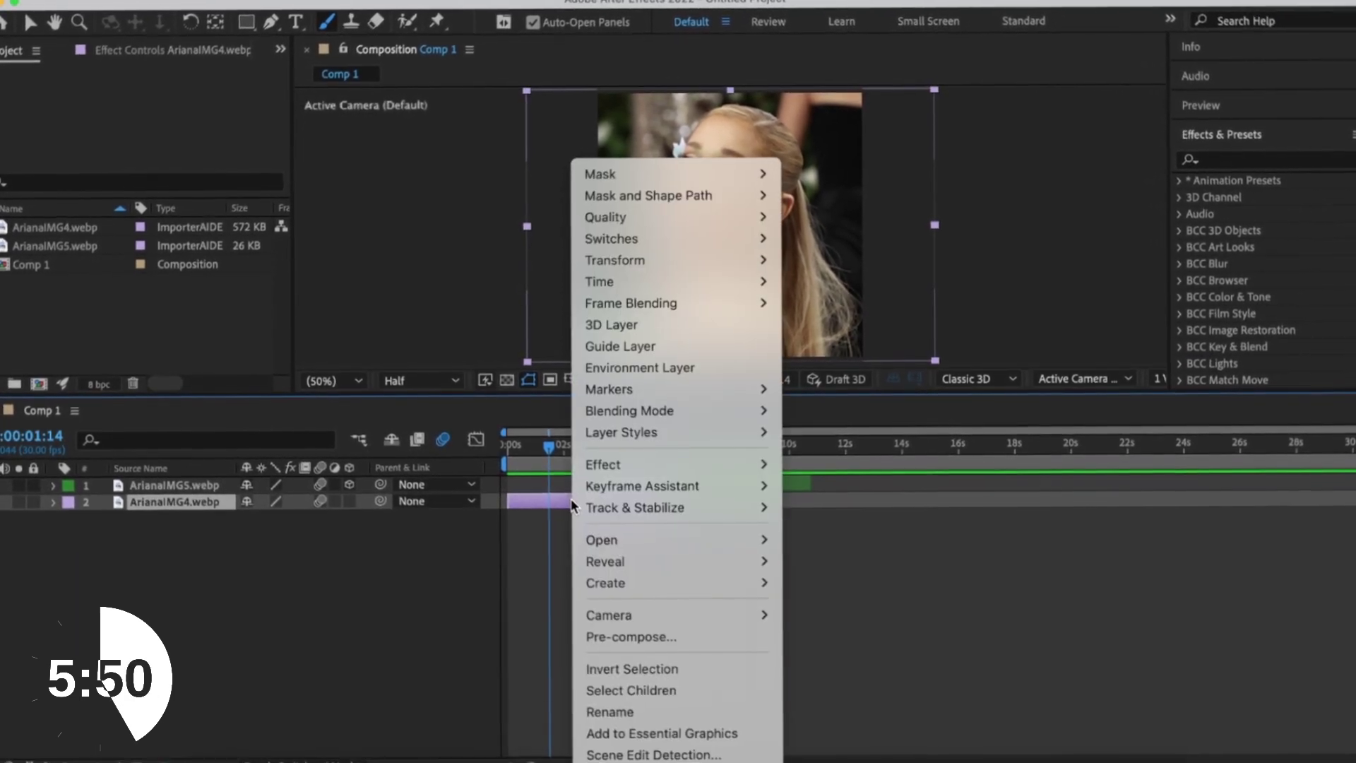
left_click(657, 634)
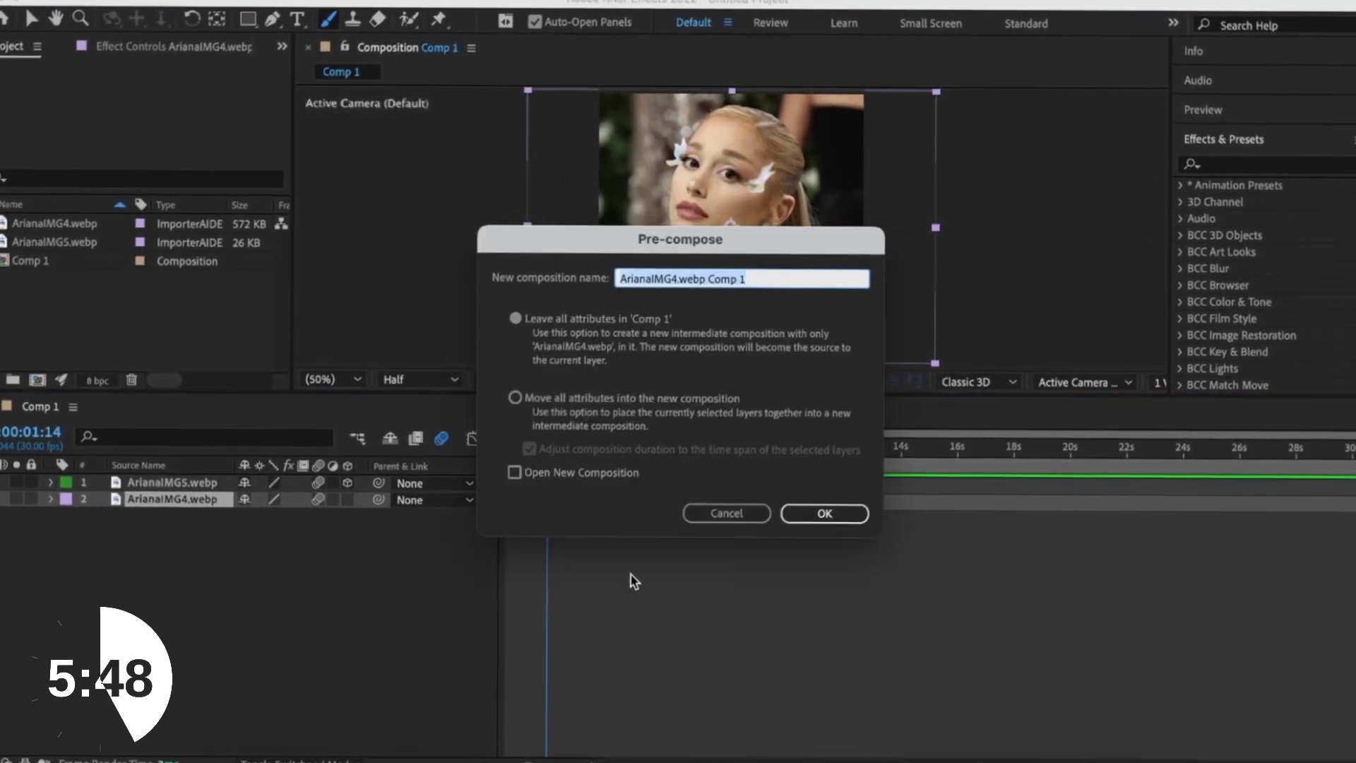
left_click(516, 396)
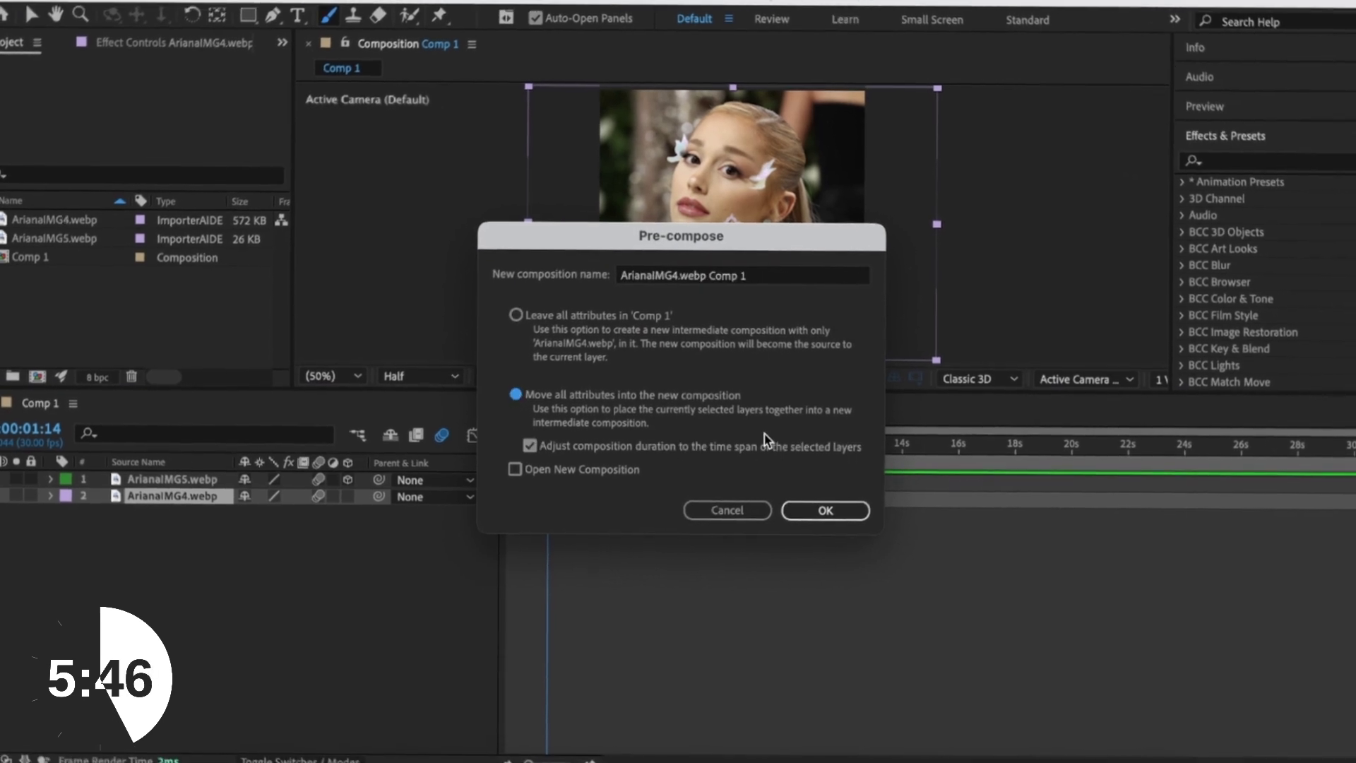
left_click(825, 512)
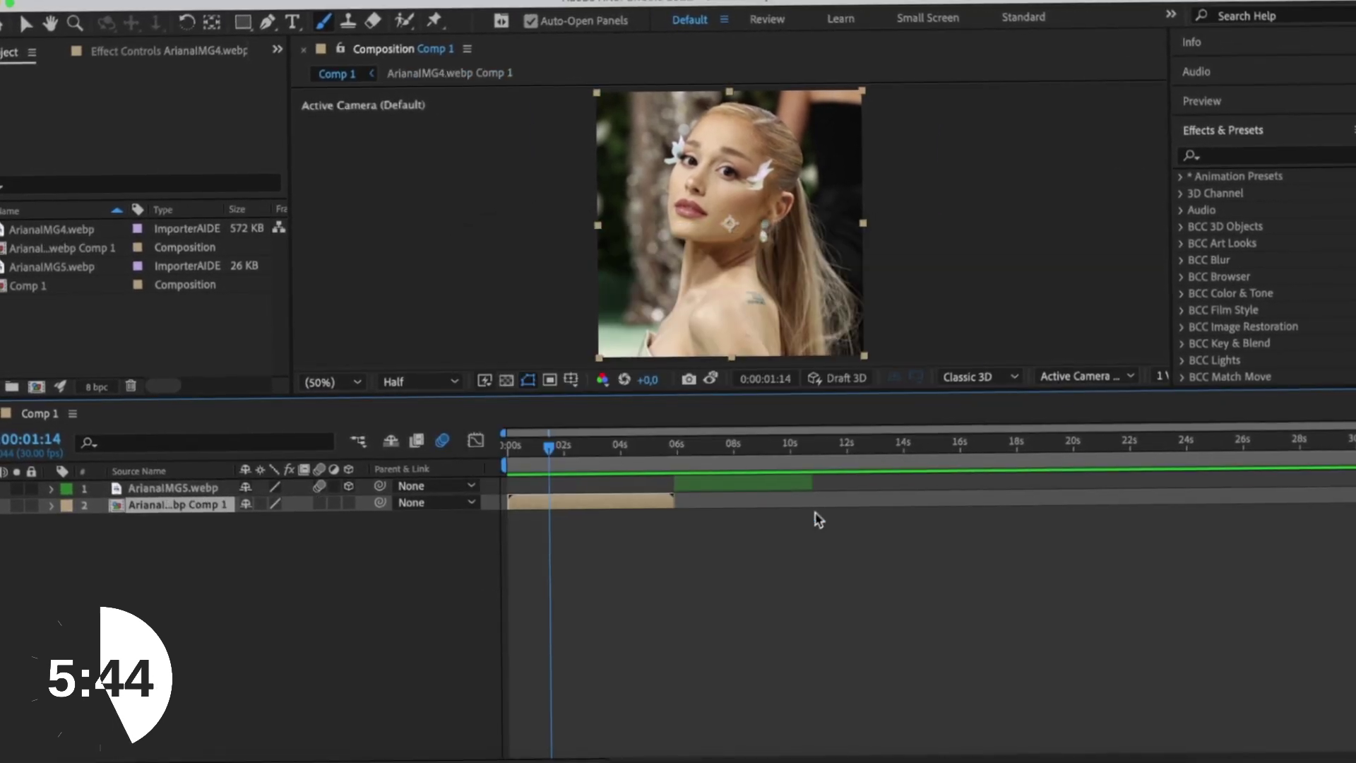
Step: Pre-compose the ArianaIMG5.webp layer with all attributes moved into the new composition
left_click(694, 484)
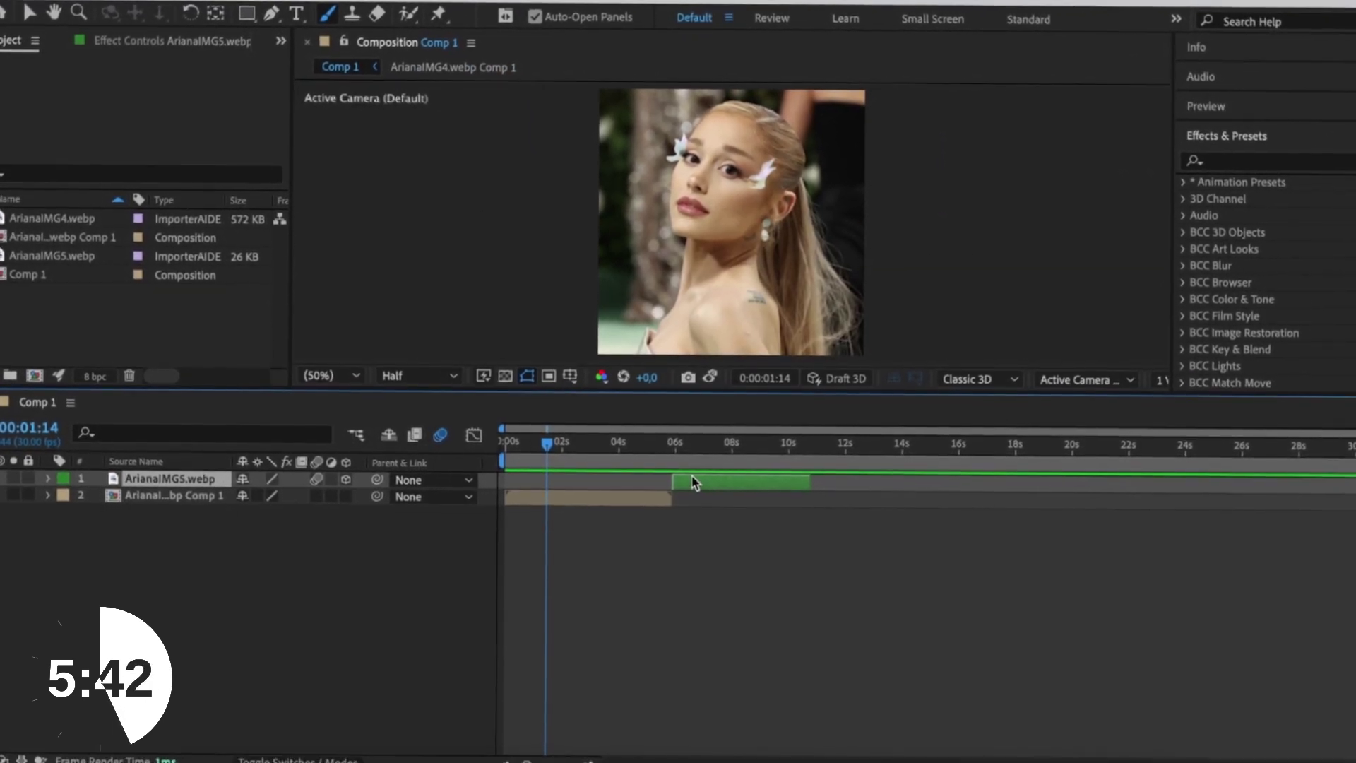
key("super+shift+c")
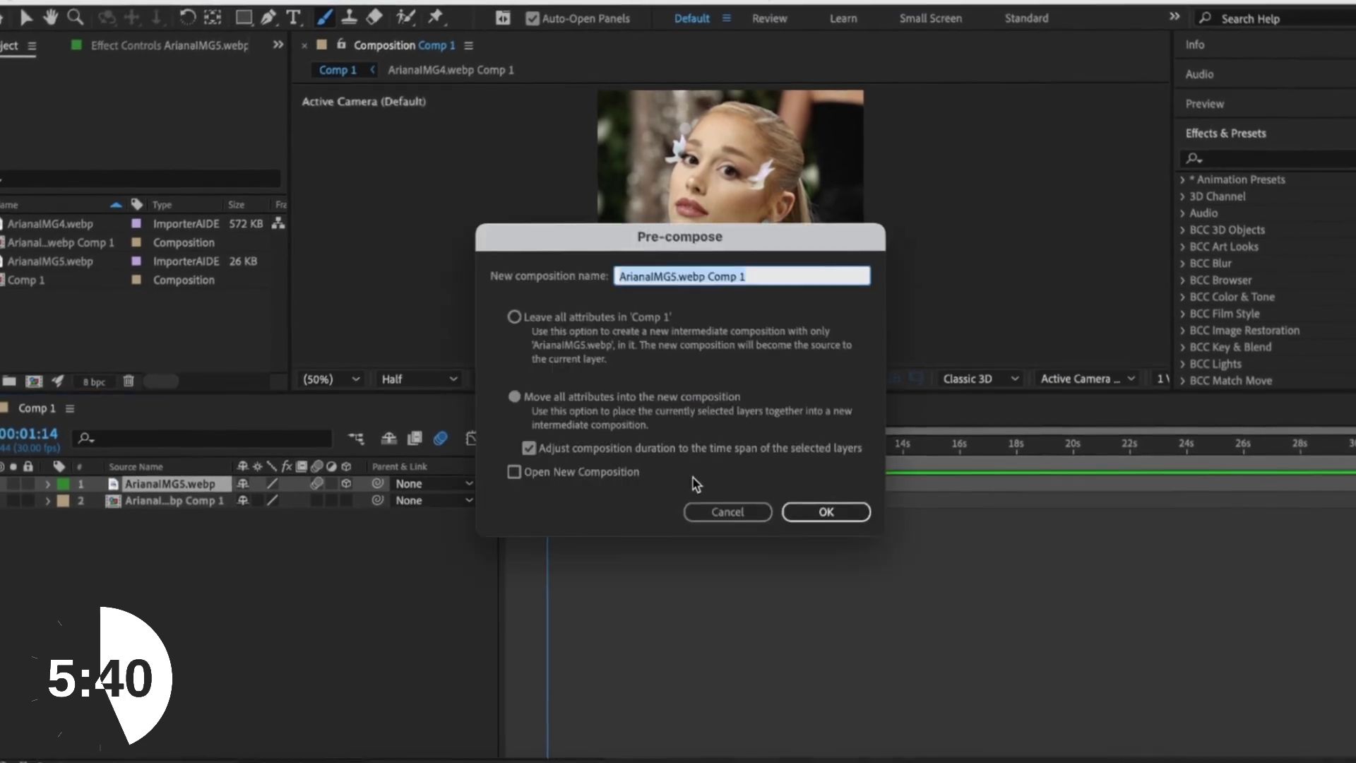
left_click(819, 510)
Step: Go to 0:00:05:27 and try moving the pre-composed ArianaIMG5.webp layer within the frame
left_click(659, 446)
left_click_drag(655, 456, 672, 458)
left_click_drag(768, 320, 765, 300)
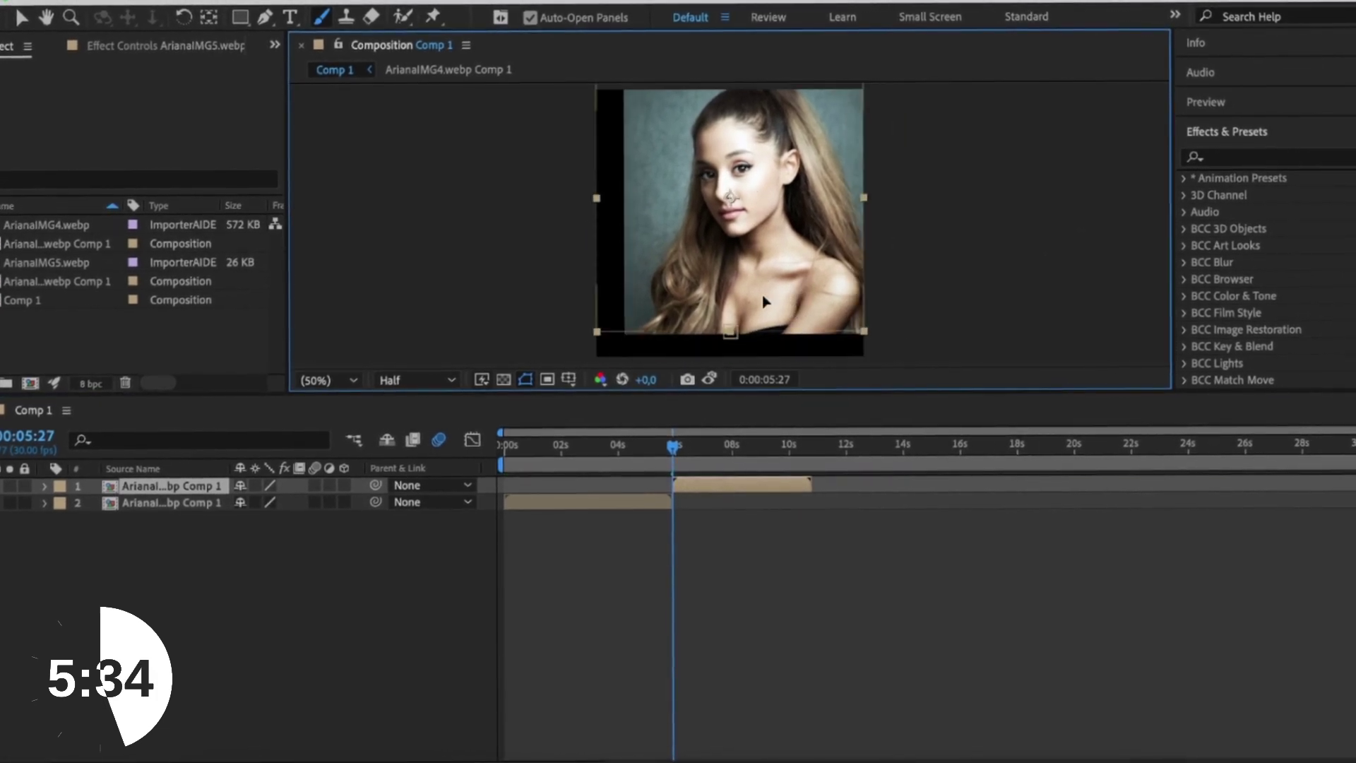
Step: Place the playhead at the cut between the clips at 0:00:05:27 and add an adjustment layer above the ArianaIMG4.webp pre-comp
left_click_drag(673, 448, 662, 453)
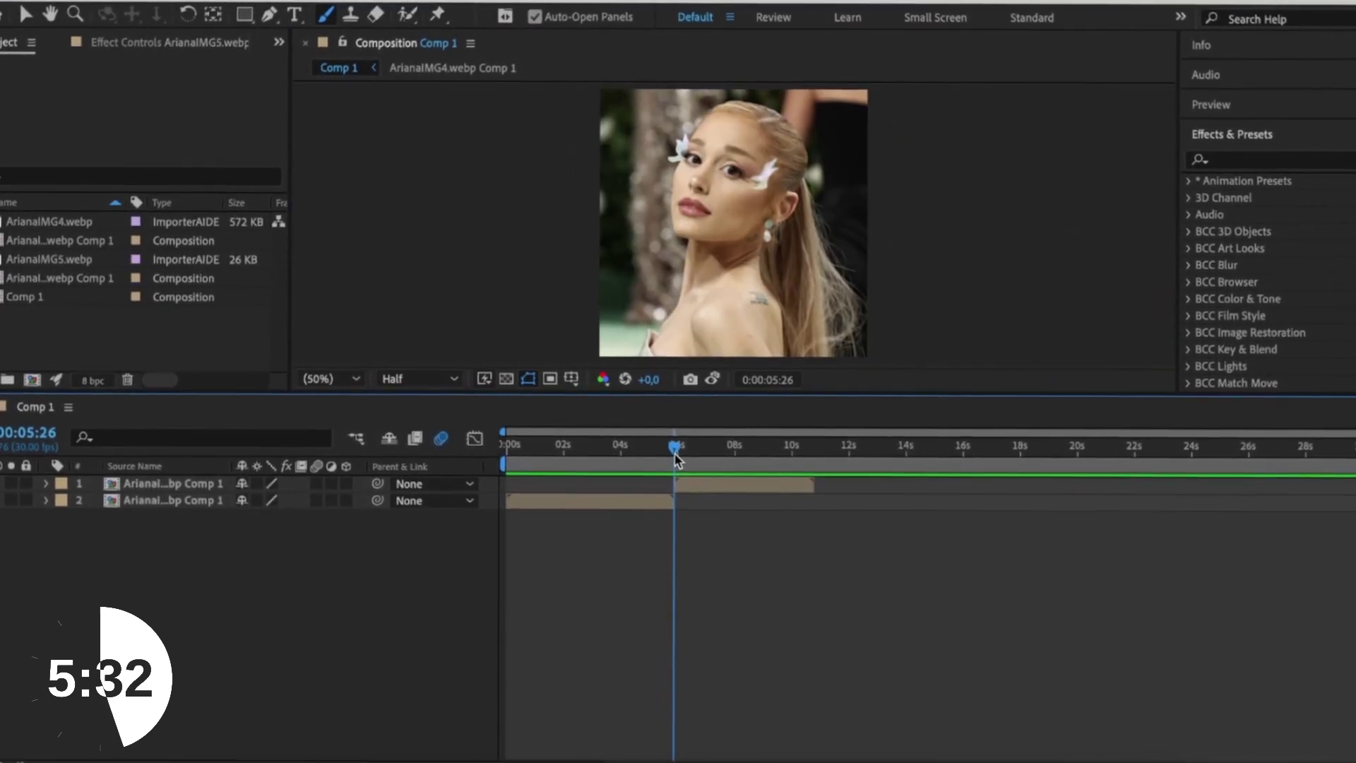
key("equal")
key("equal")
key("equal")
key("equal")
left_click_drag(679, 452, 688, 452)
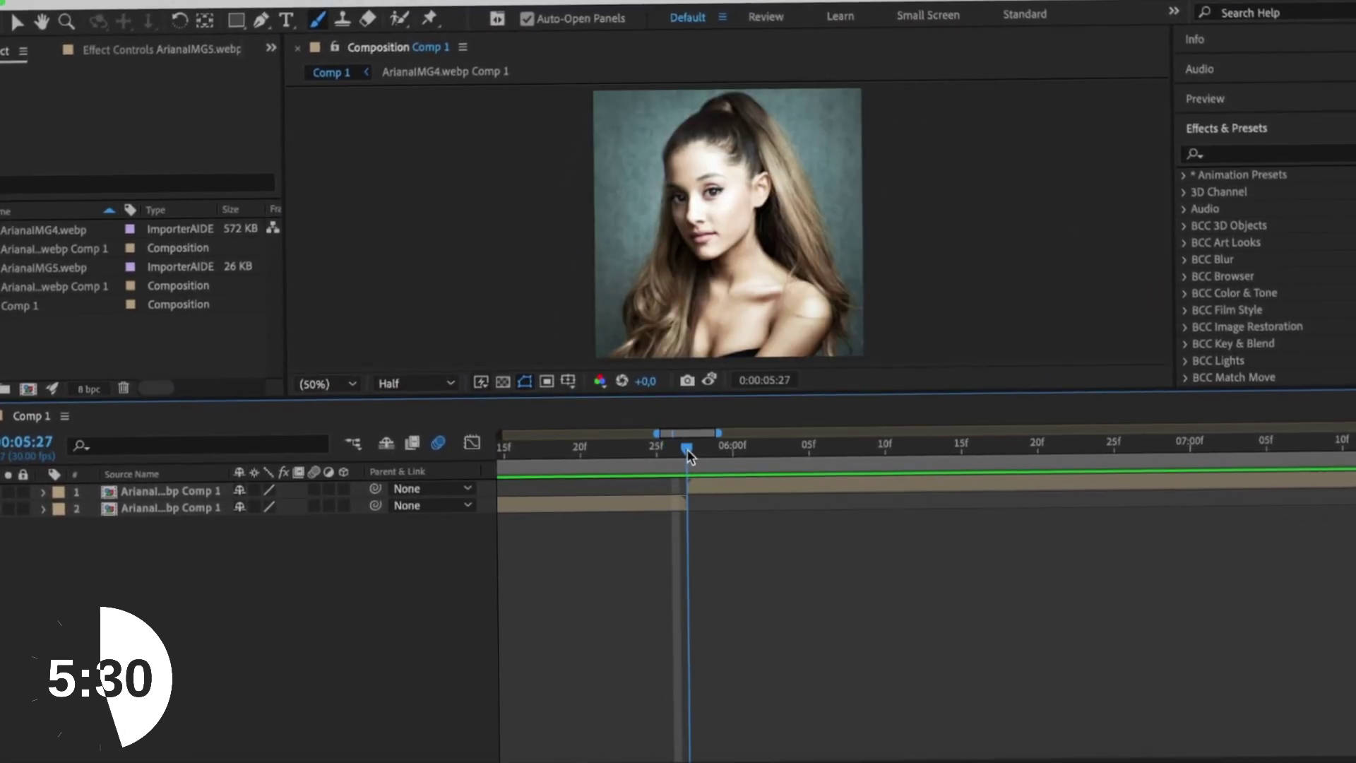
right_click(429, 509)
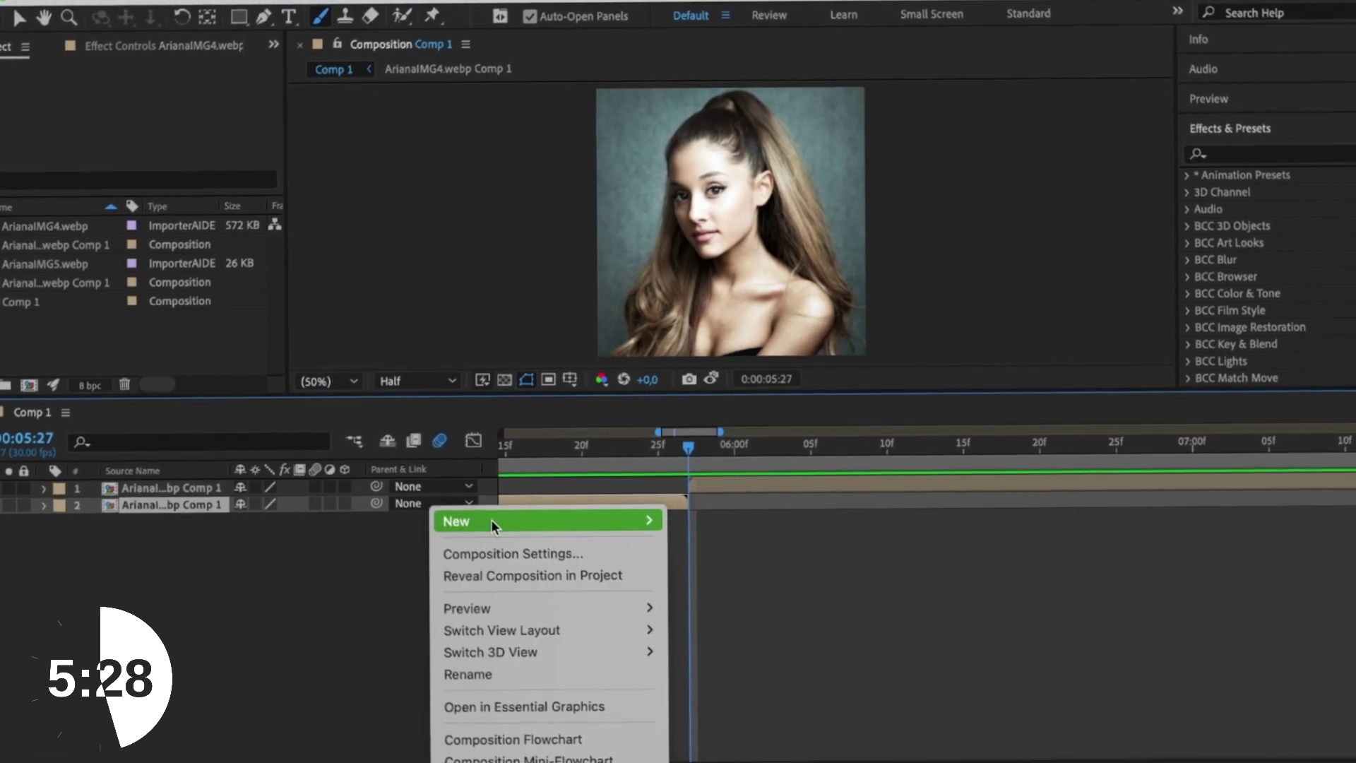
mouse_move(493, 523)
left_click(727, 688)
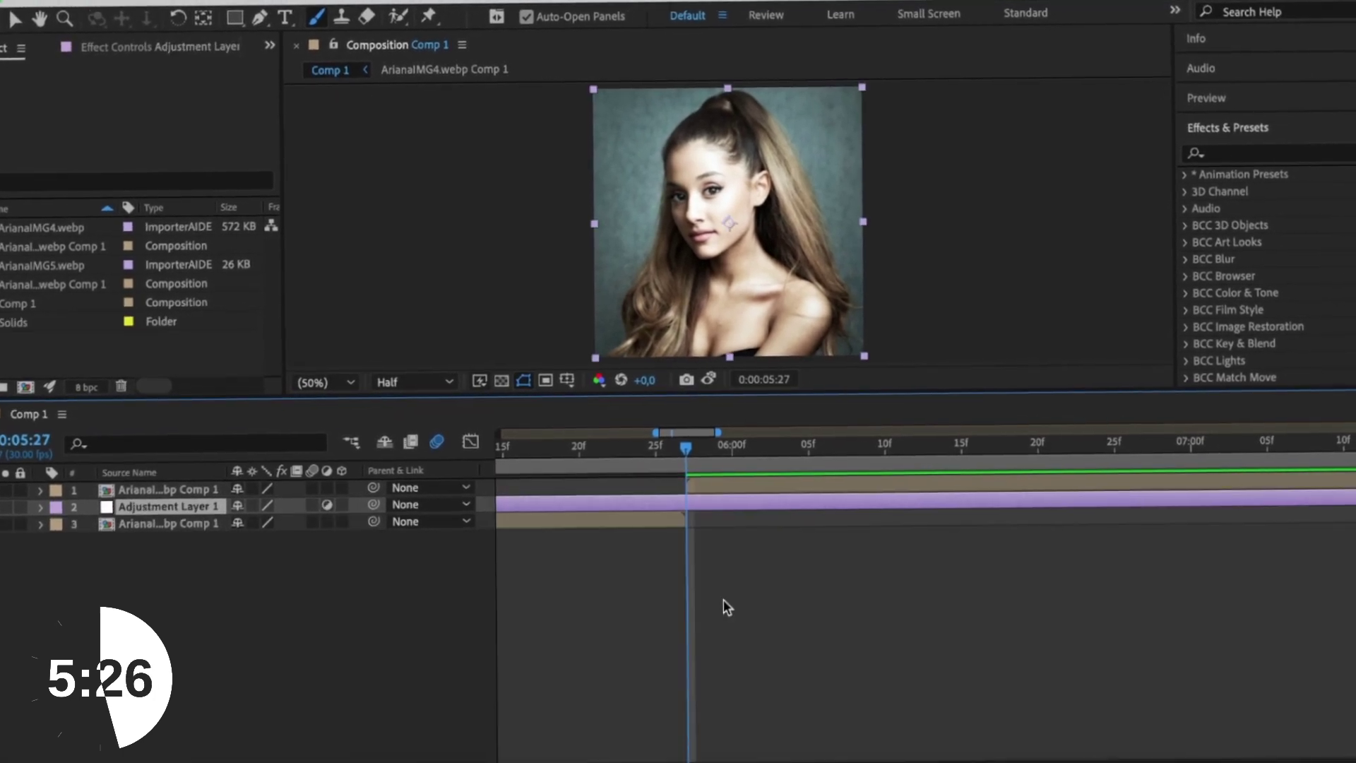
Step: Cut off the adjustment layer after 0:00:05:27 and split the remaining part at 0:00:05:03
key("ctrl+shift+d")
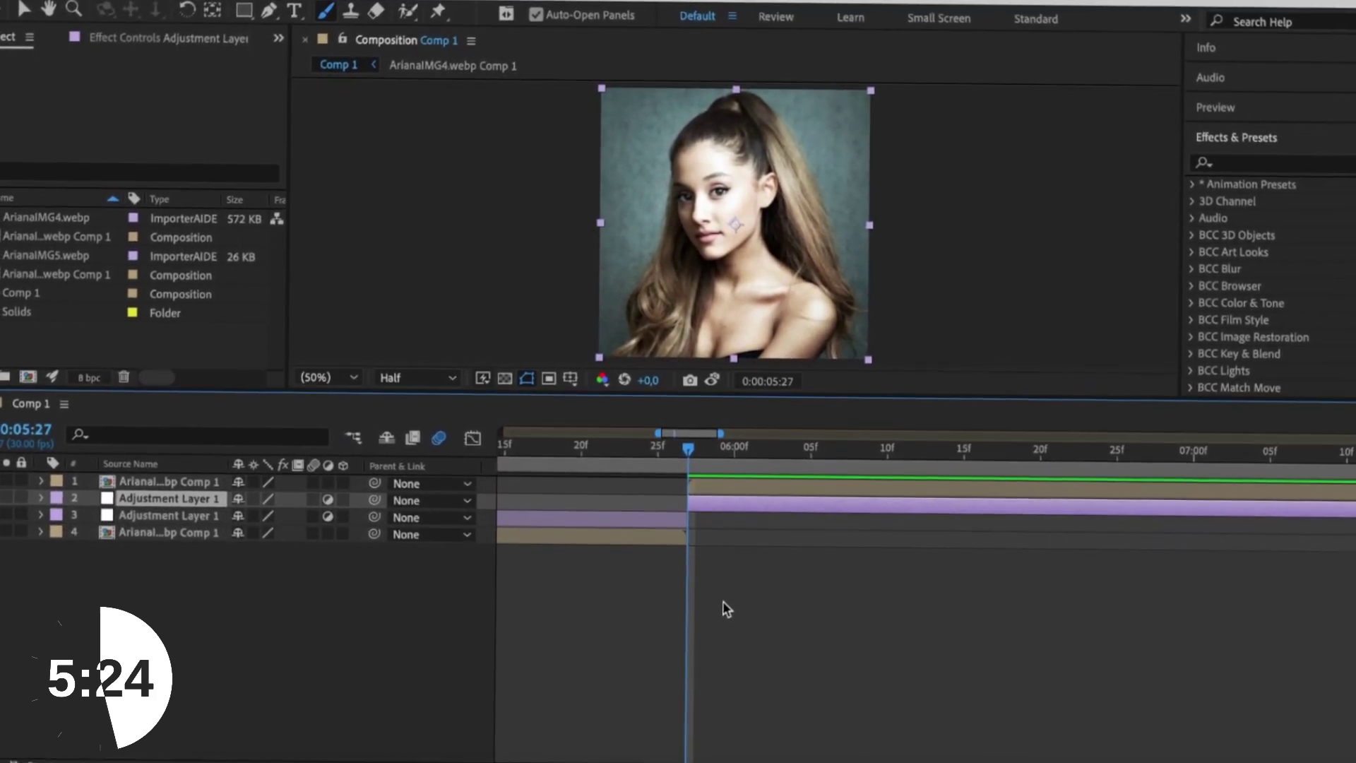
key("Delete")
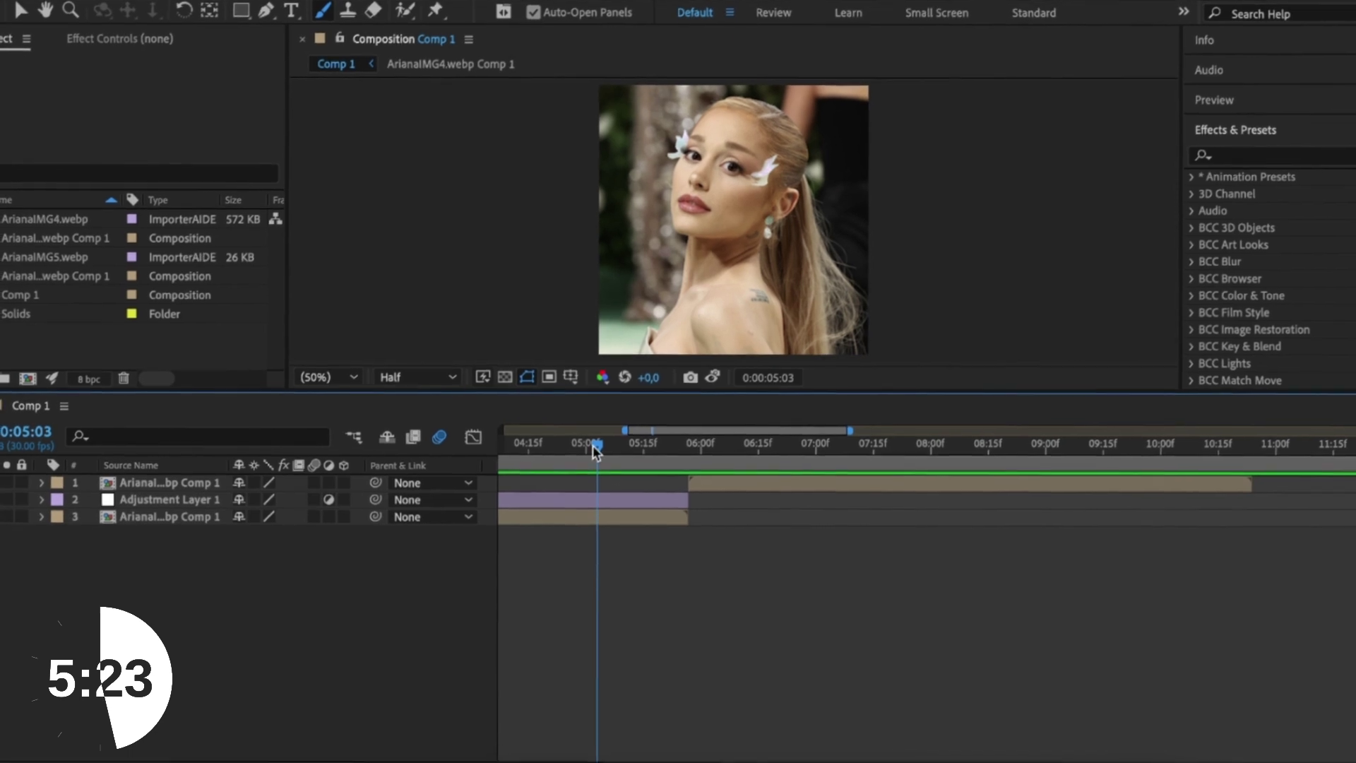
left_click(642, 500)
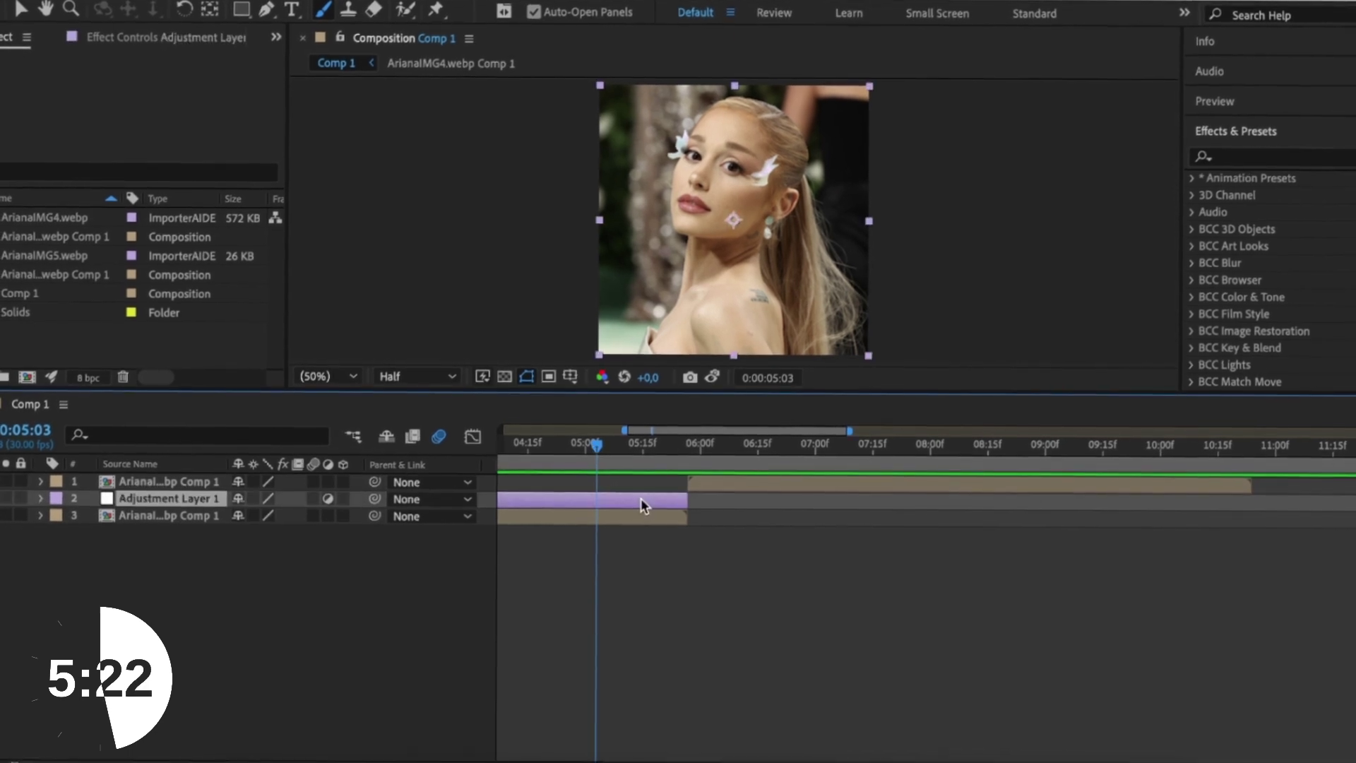
key("ctrl+shift+d")
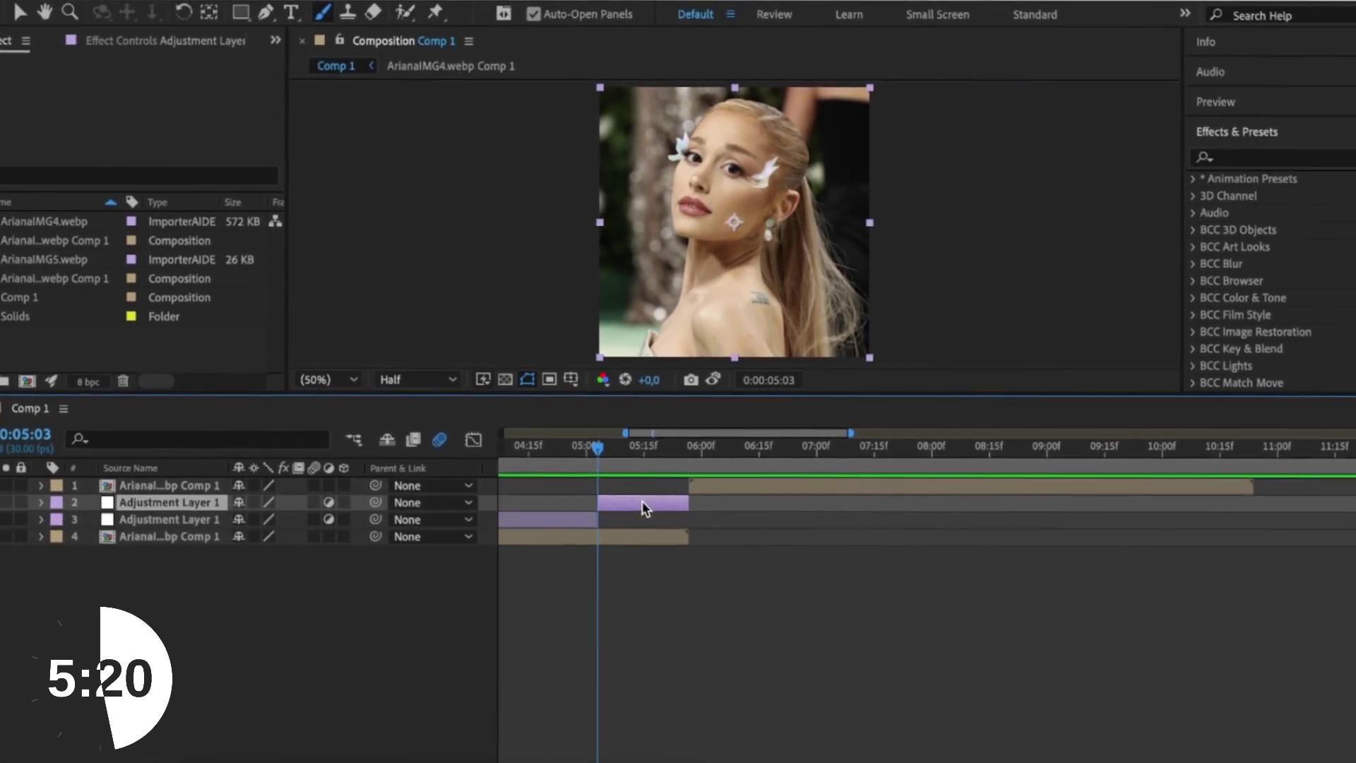
Step: Place one short adjustment layer over the start of the second clip from 0:00:05:27 and raise it to the top of the layer stack
left_click_drag(642, 501, 728, 523)
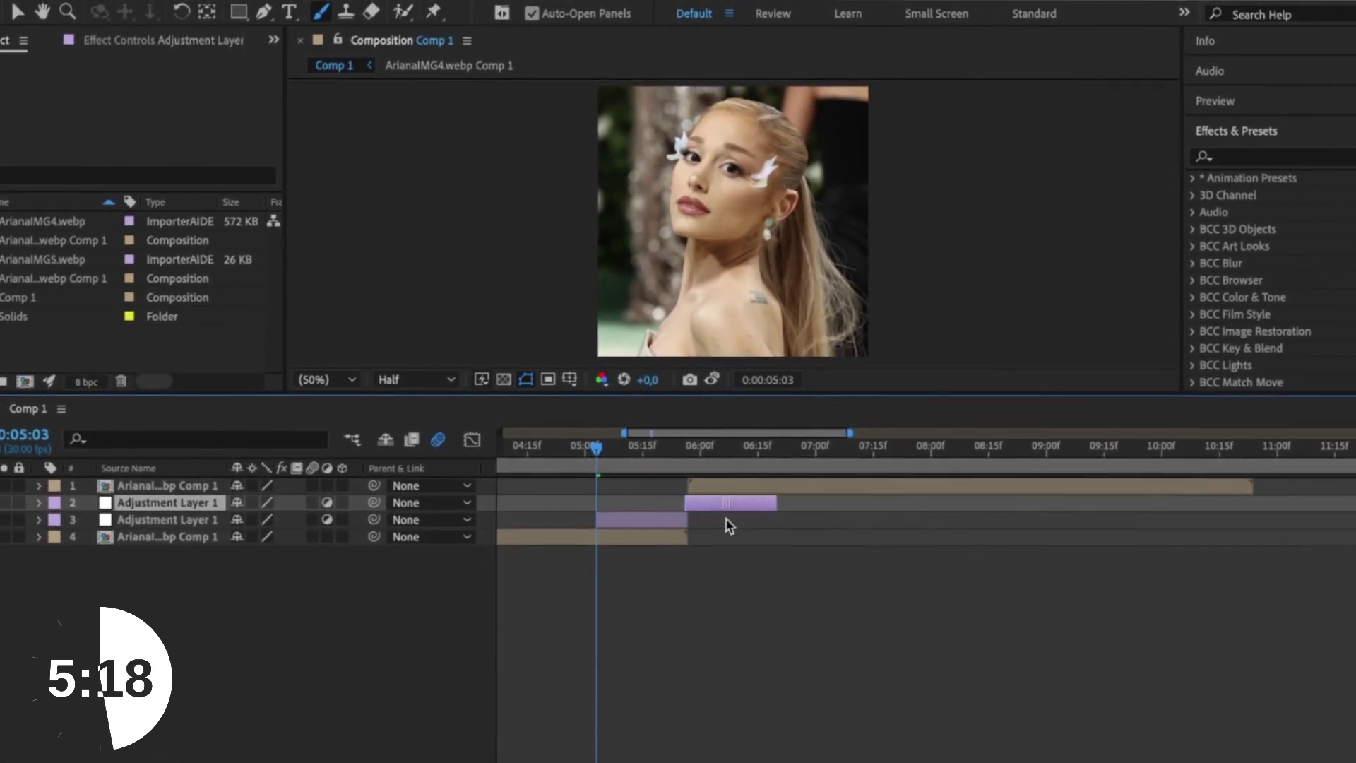
key("ctrl+]")
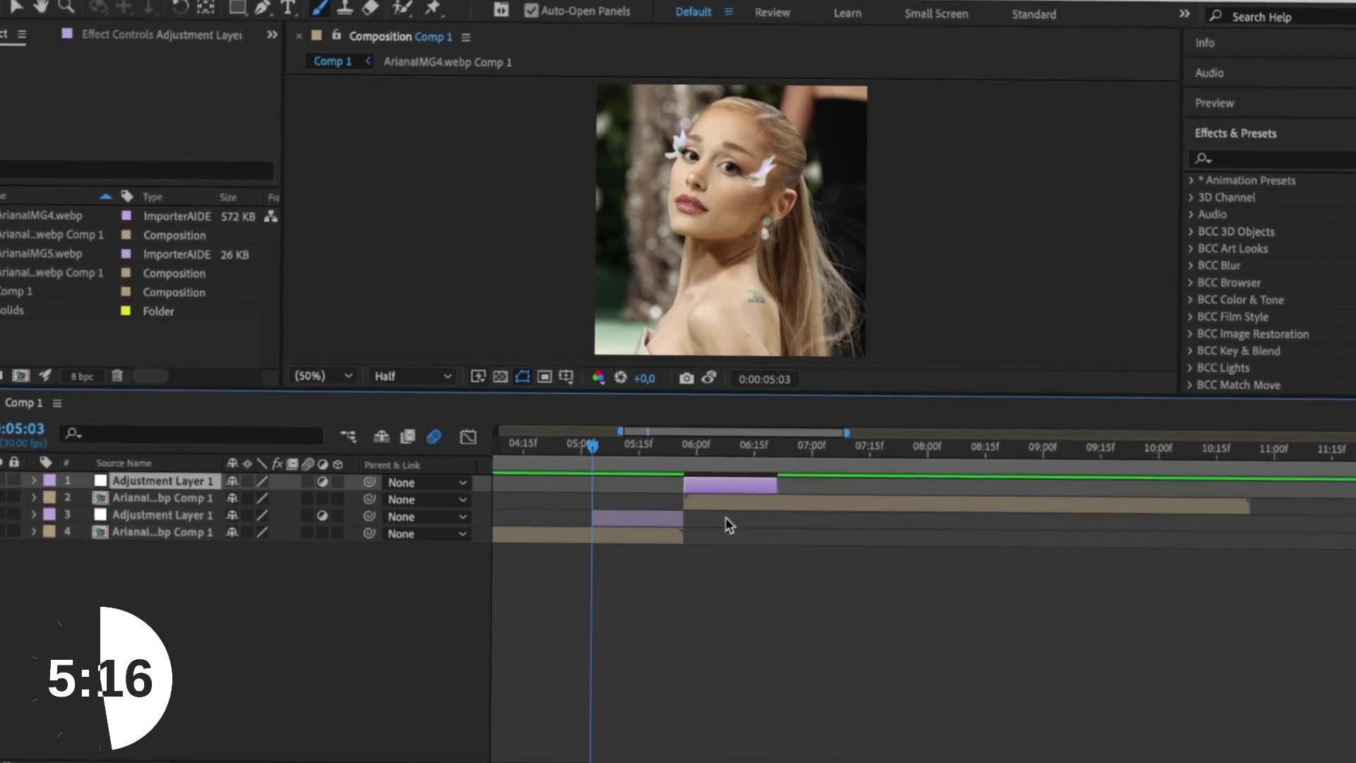
left_click(727, 519)
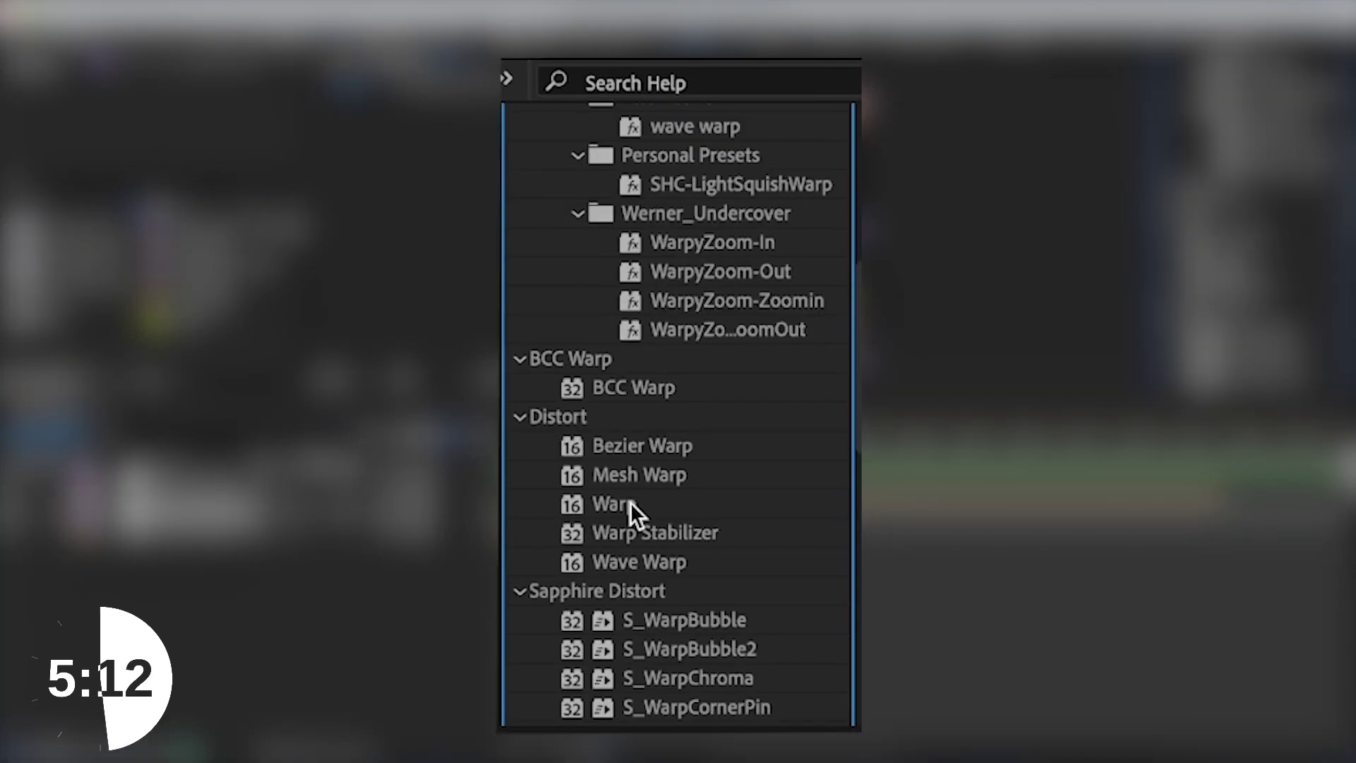
Step: Apply the Warp effect to the adjustment layer over the first clip and set its Warp Style to FishEye
left_click(628, 503)
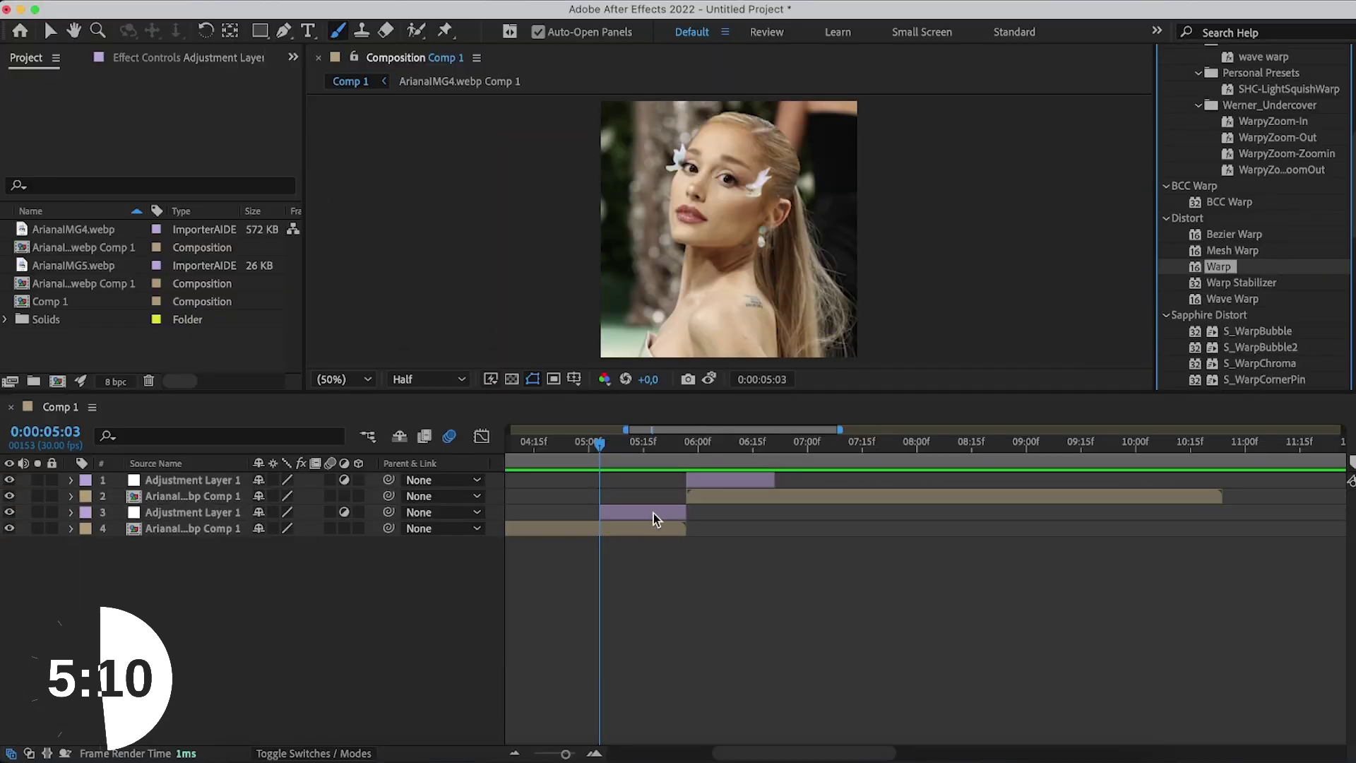
left_click_drag(654, 513, 654, 512)
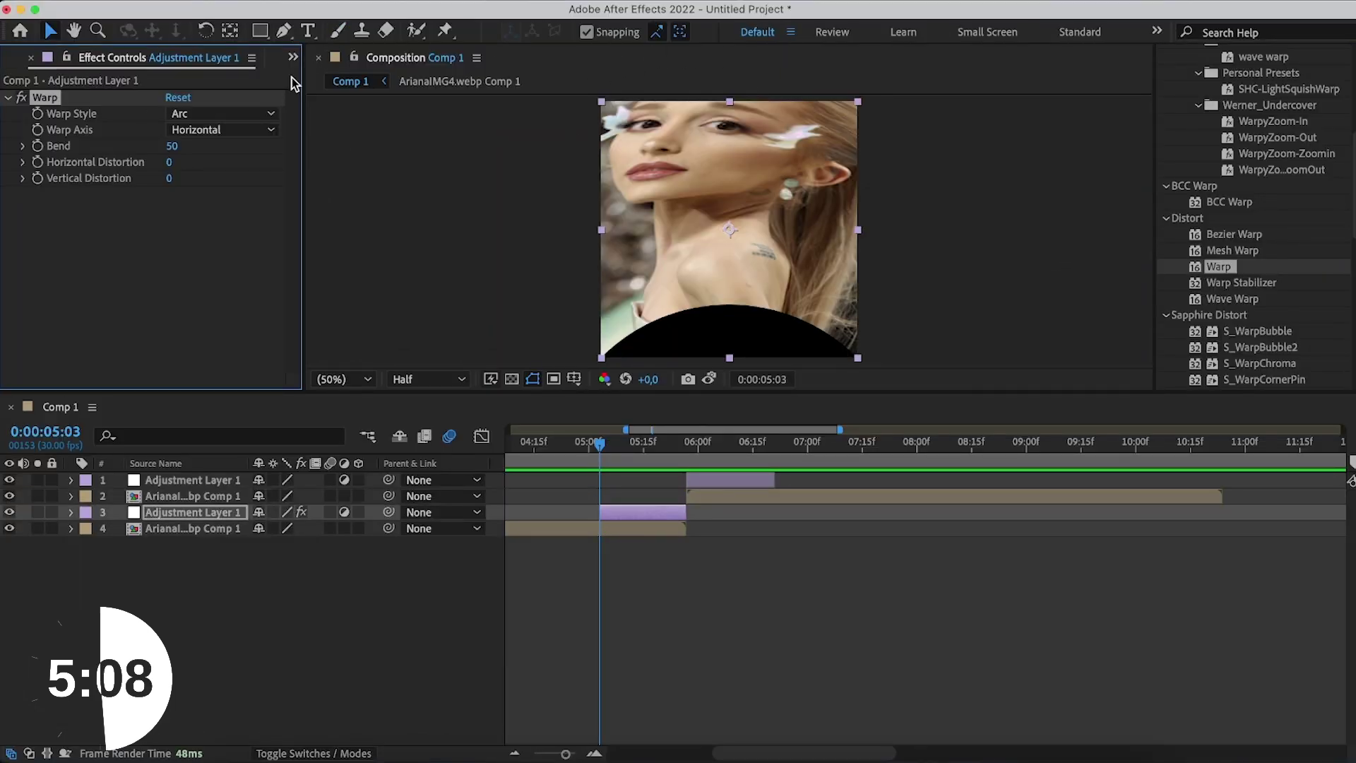
left_click(271, 115)
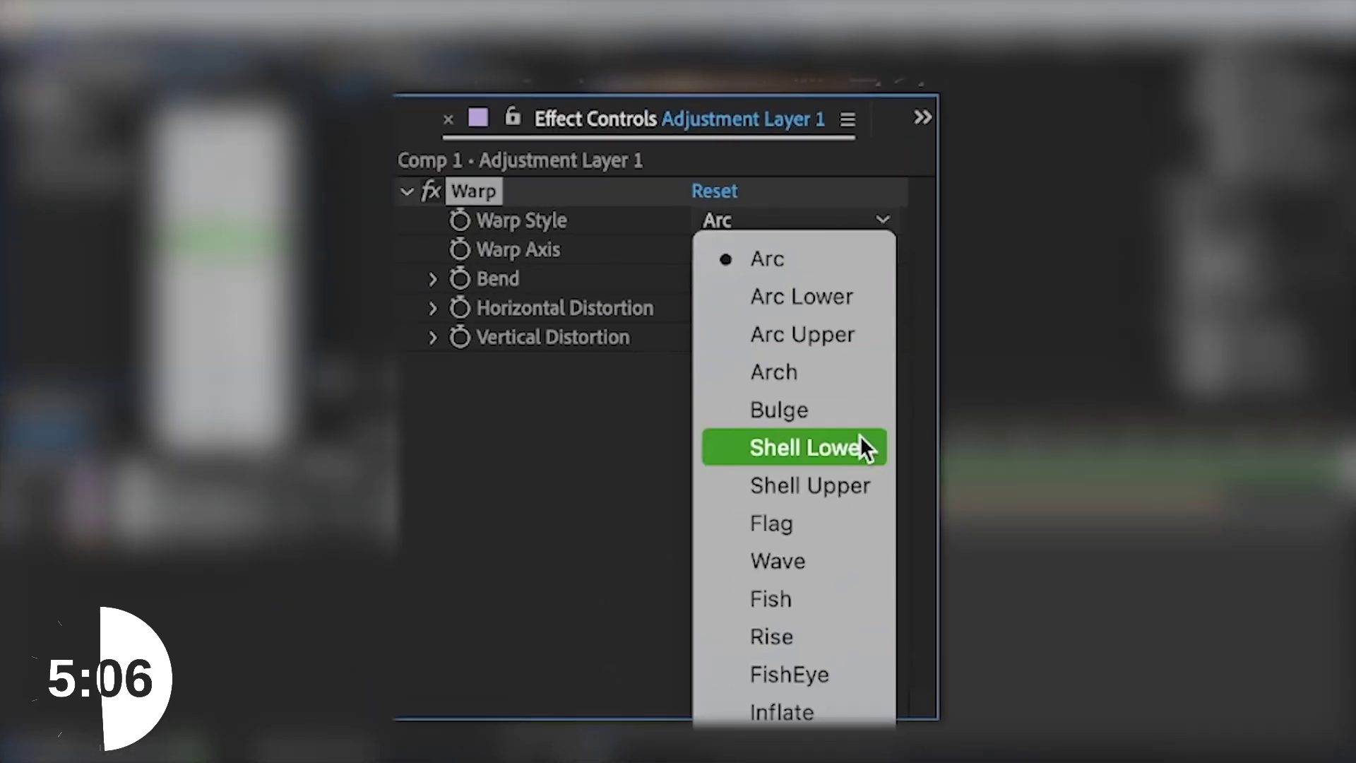
left_click(862, 688)
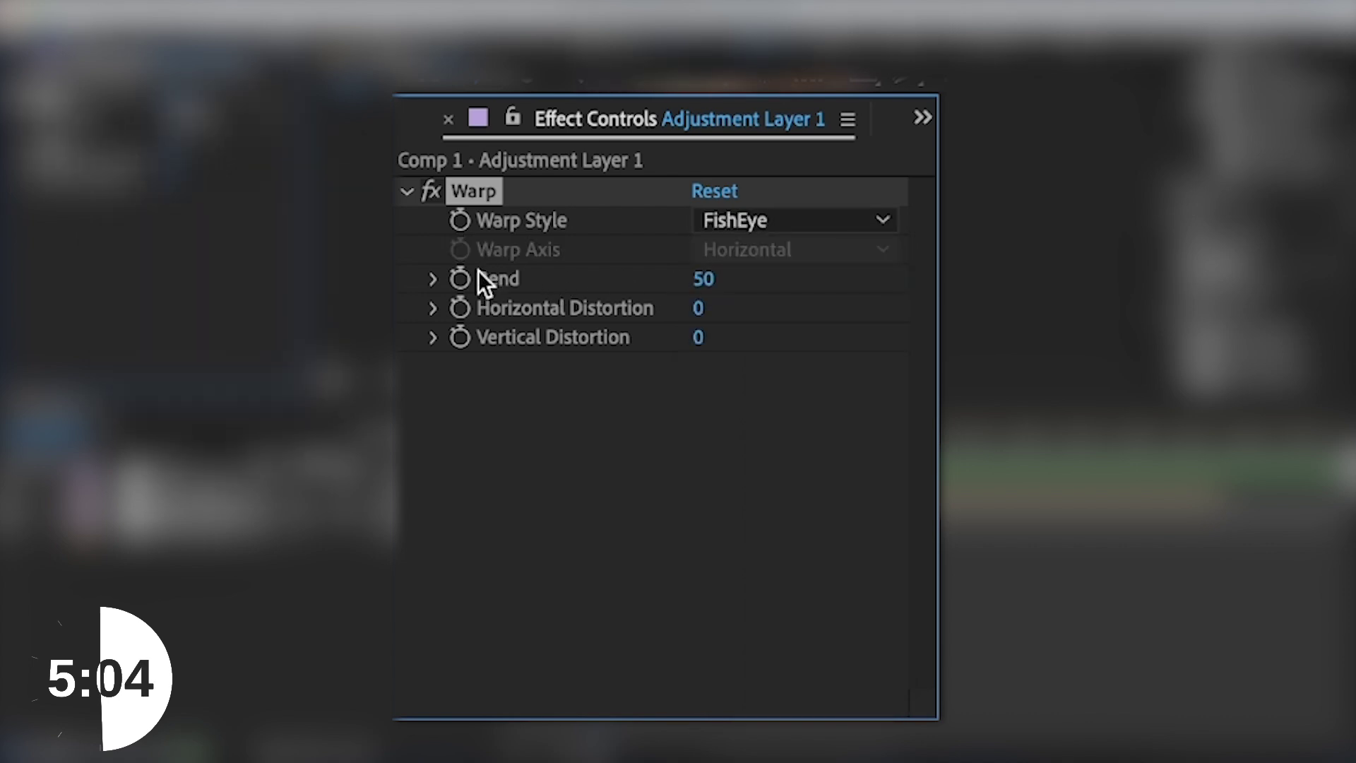
Step: Keyframe the Warp effect's Bend at 0 at 0:00:05:03 and reveal the keyframe in the timeline
left_click(703, 279)
type("0")
key("Return")
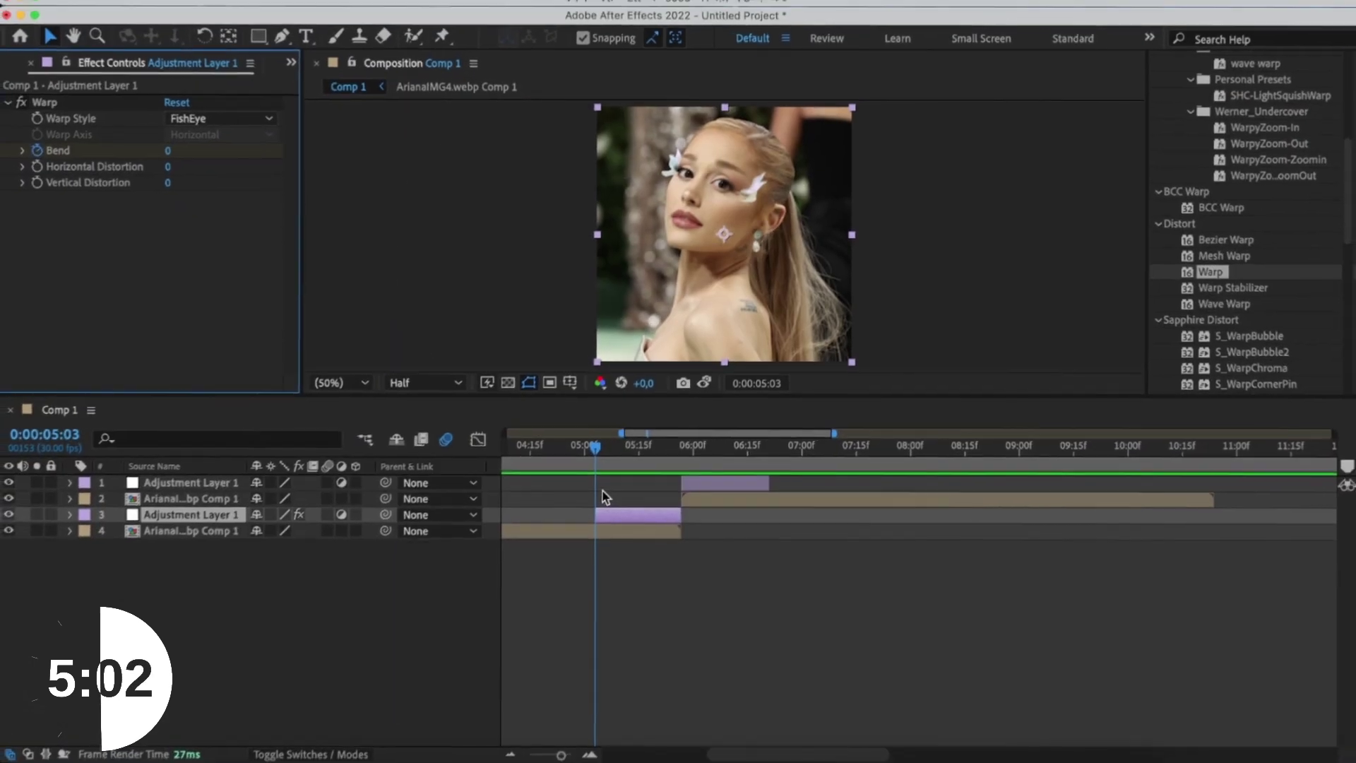
key("u")
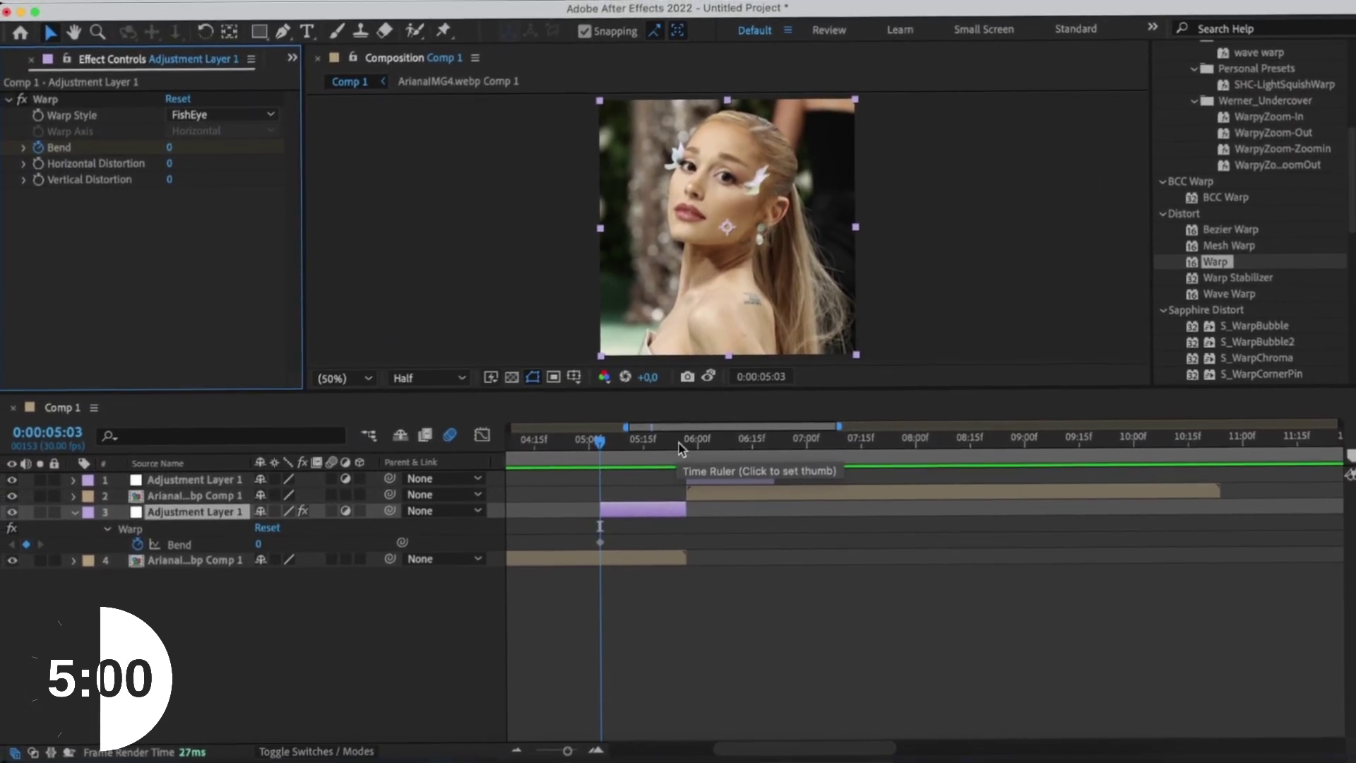
Step: Add a Bend keyframe of -100 at 0:00:05:25
left_click(679, 443)
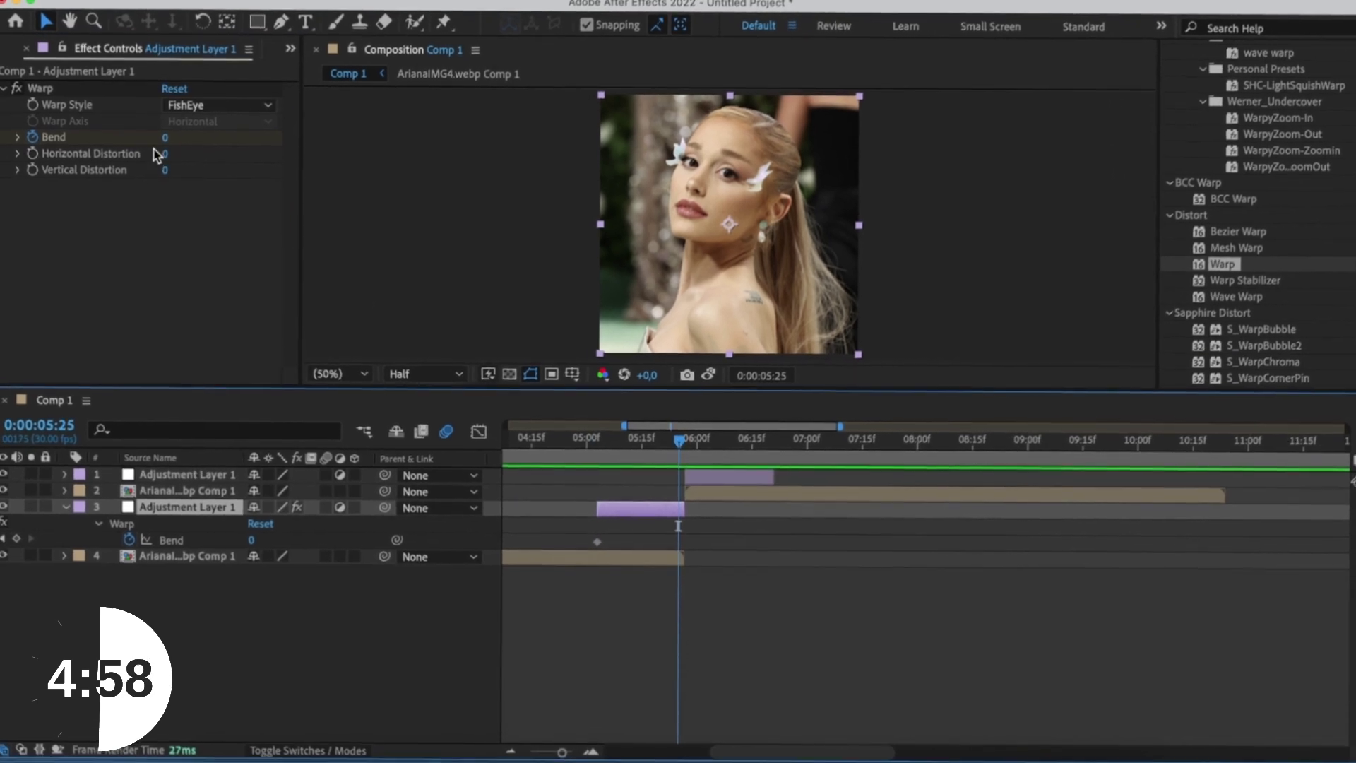
left_click(166, 137)
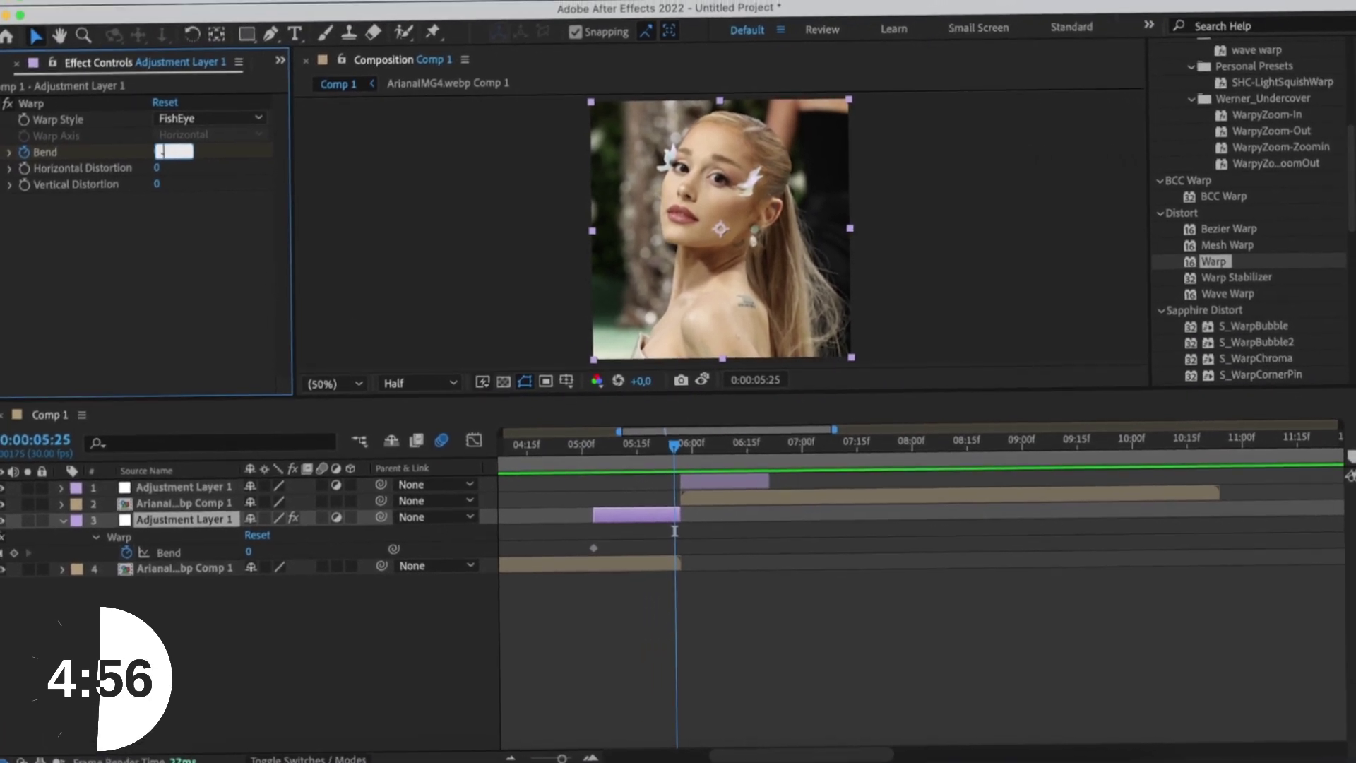
type("-100")
key("Return")
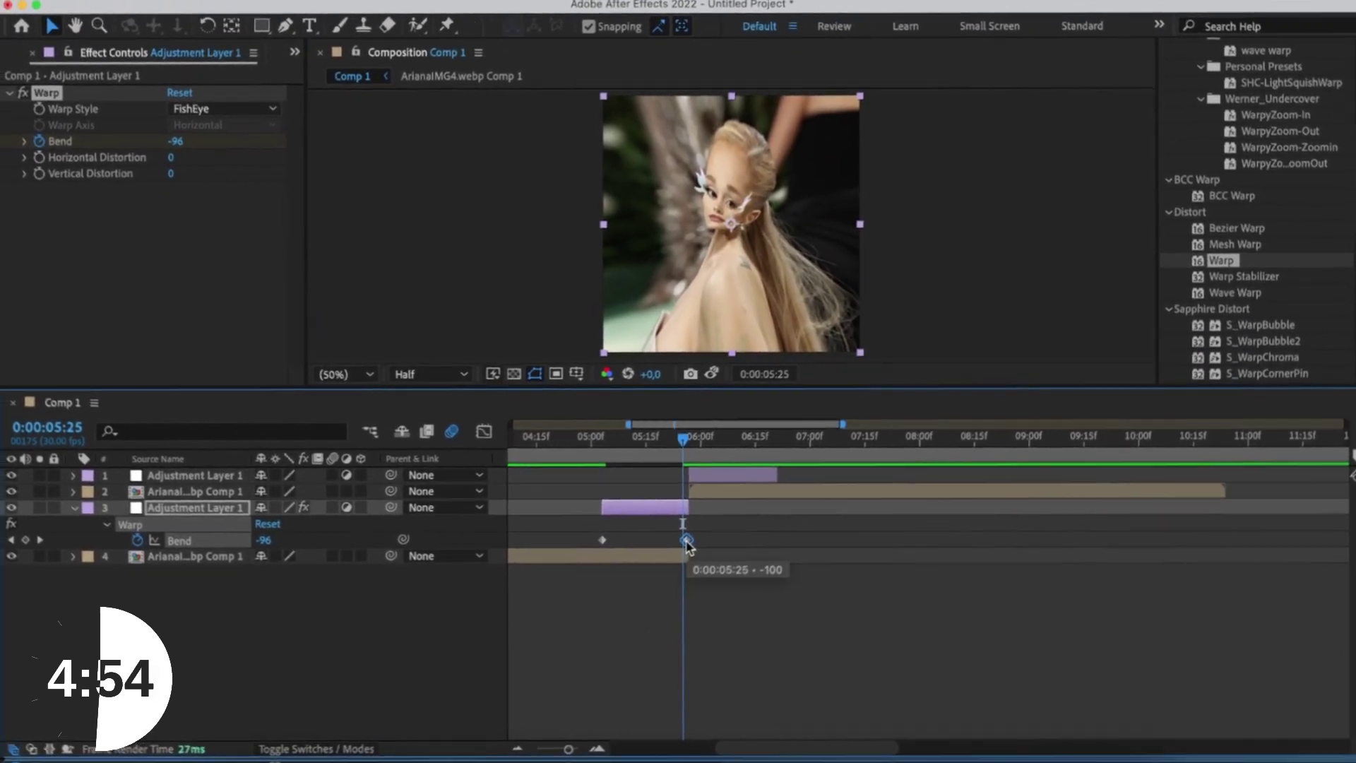
Step: Move the -100 Bend keyframe to the end of its adjustment layer at 0:00:05:27
left_click(689, 439)
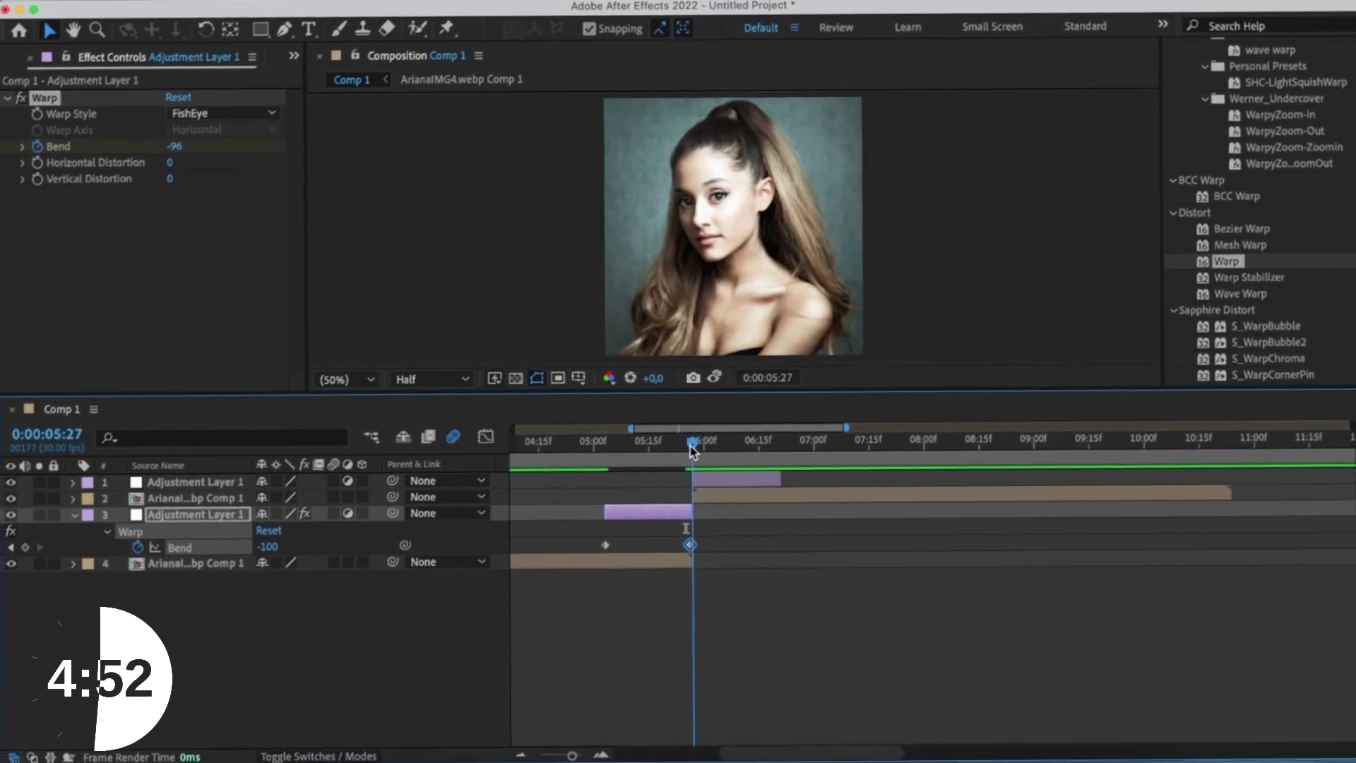
key("equal")
key("equal")
key("equal")
left_click_drag(655, 551, 681, 550)
Step: Select the adjustment layer over the second clip and return to the effects search
key("minus")
key("minus")
key("minus")
key("minus")
key("minus")
left_click(696, 482)
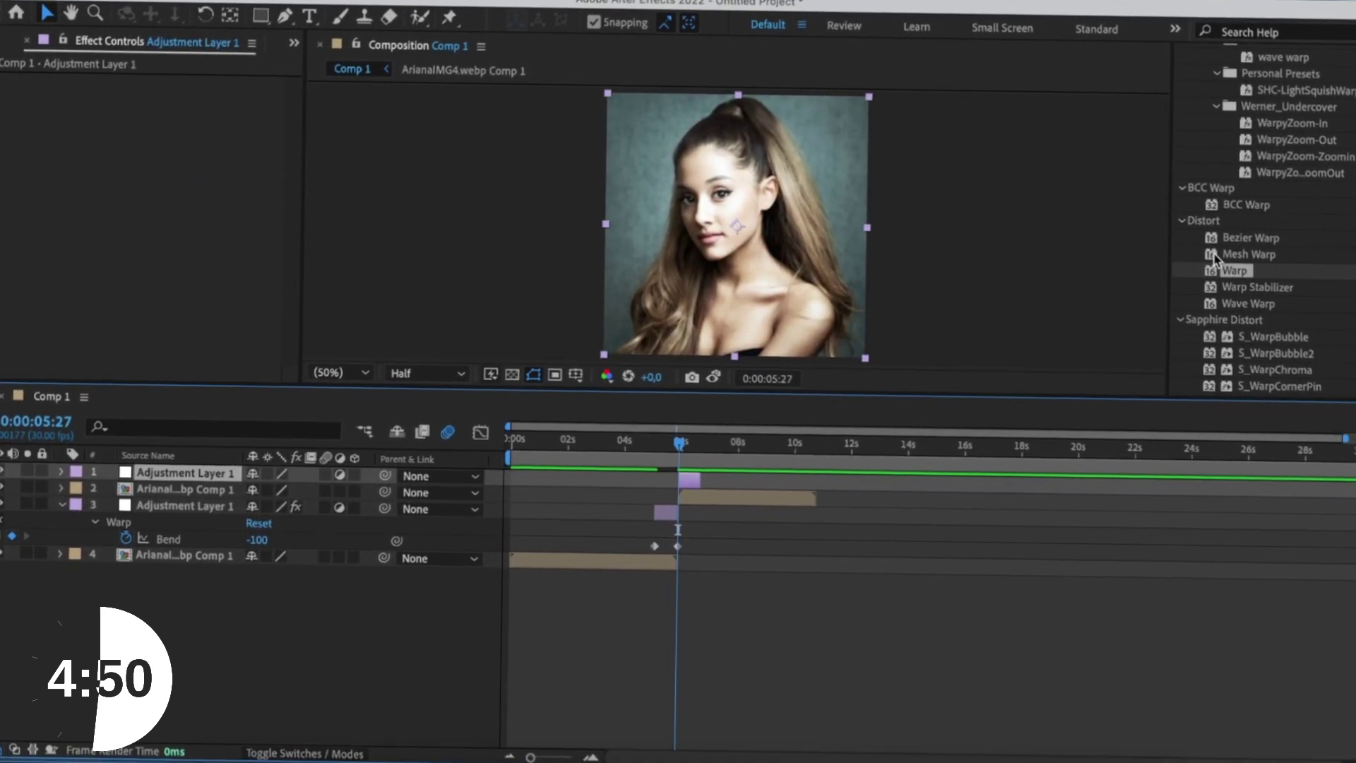
scroll(1213, 258, "up", 5)
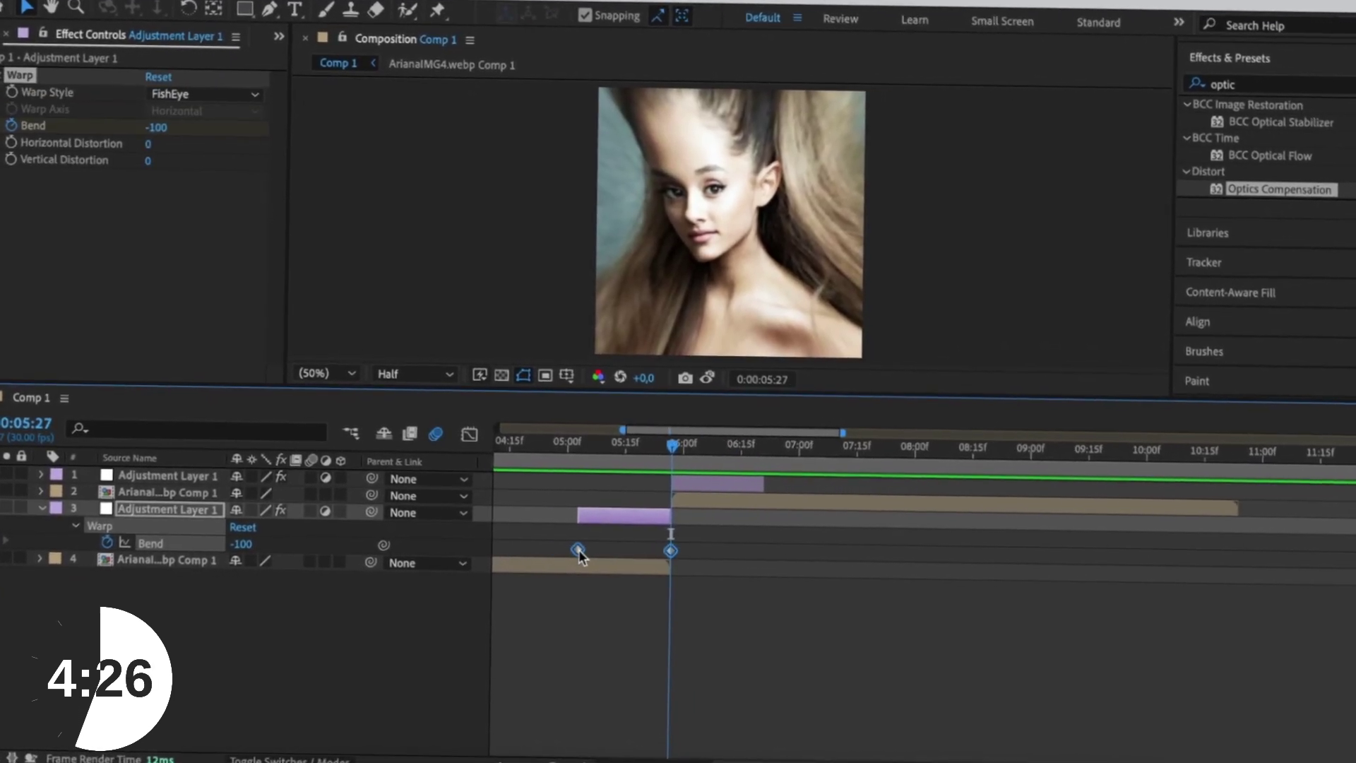
Step: Apply Easy Ease to both Bend keyframes of the Warp effect
right_click(578, 549)
mouse_move(653, 752)
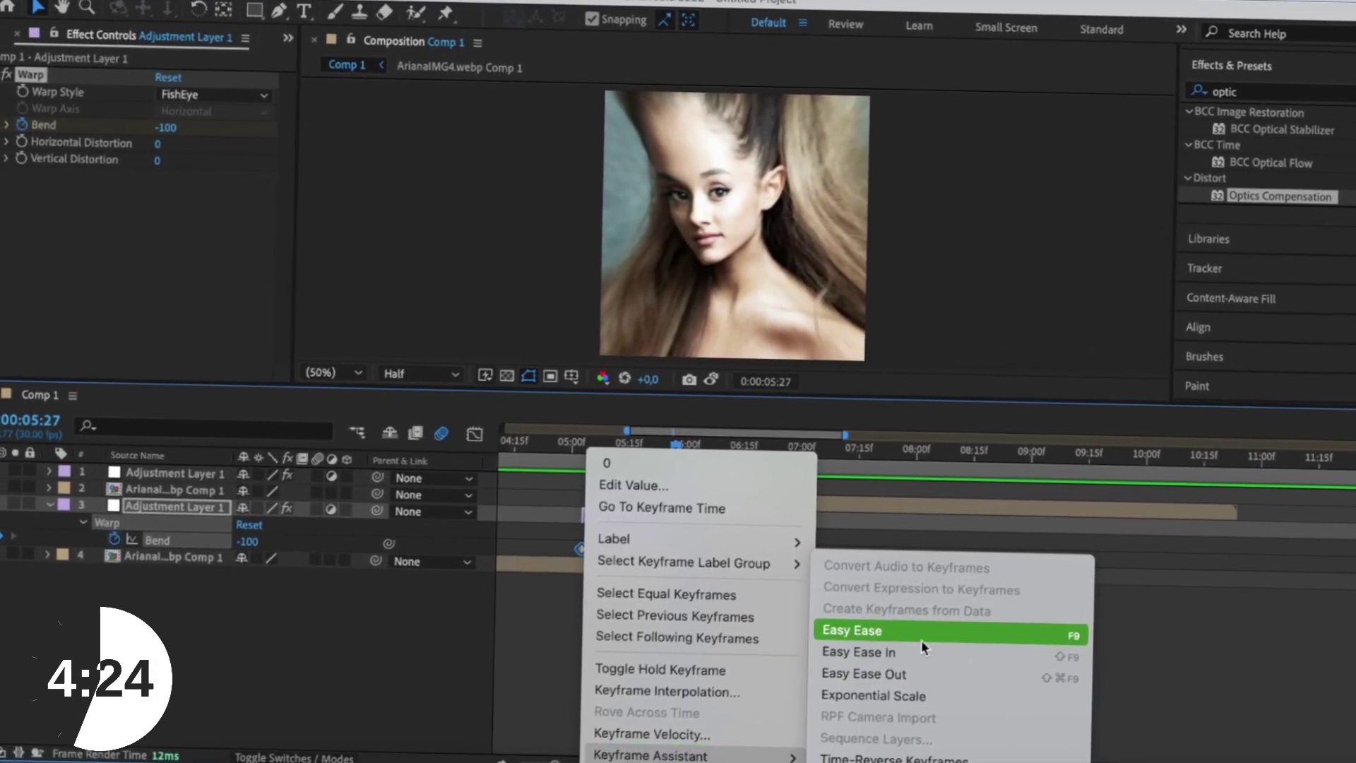
left_click(924, 636)
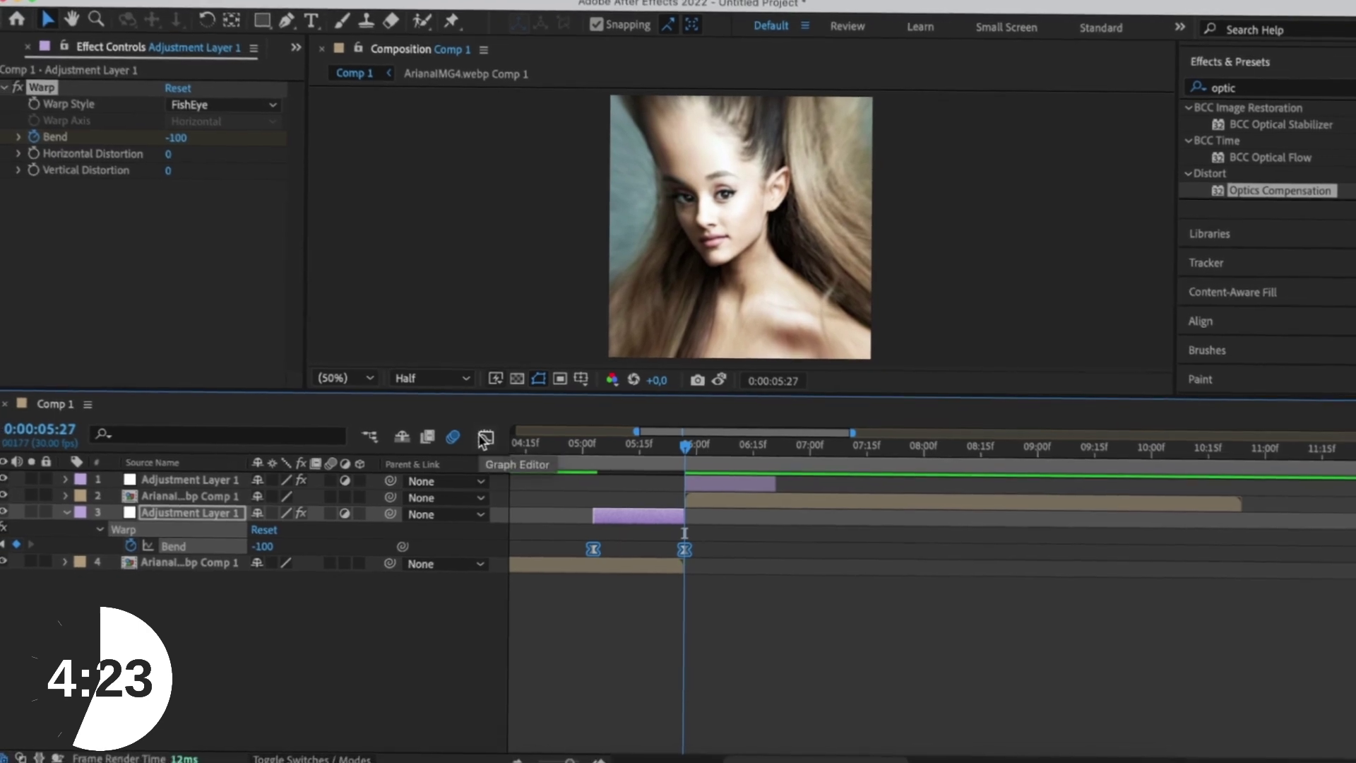
Step: Reshape the Bend curve in the graph editor by adjusting the easing handles of both keyframes
left_click(484, 438)
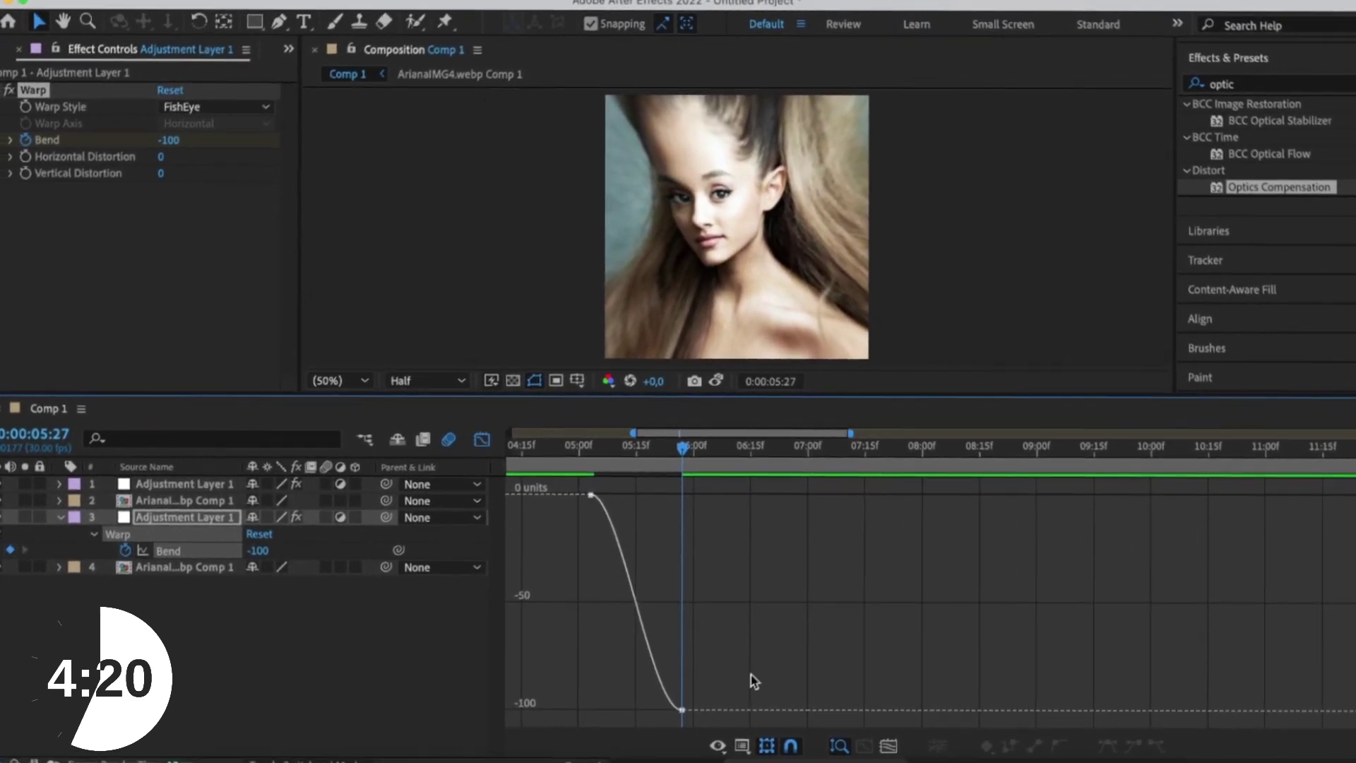
key("=")
left_click(910, 710)
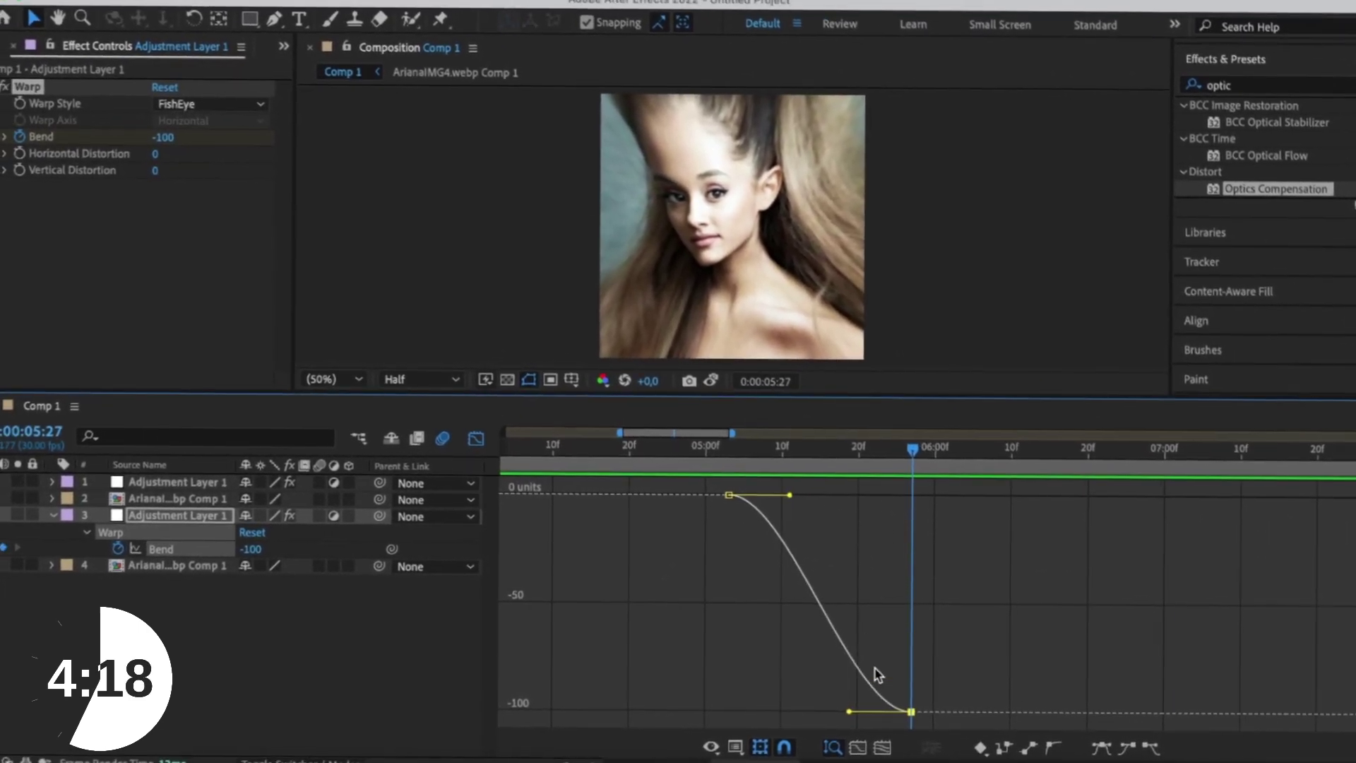
left_click_drag(852, 710, 936, 497)
left_click_drag(822, 487, 606, 478)
Step: Preview the warp transition and return the playhead to the cut at 0:00:05:27
key("space")
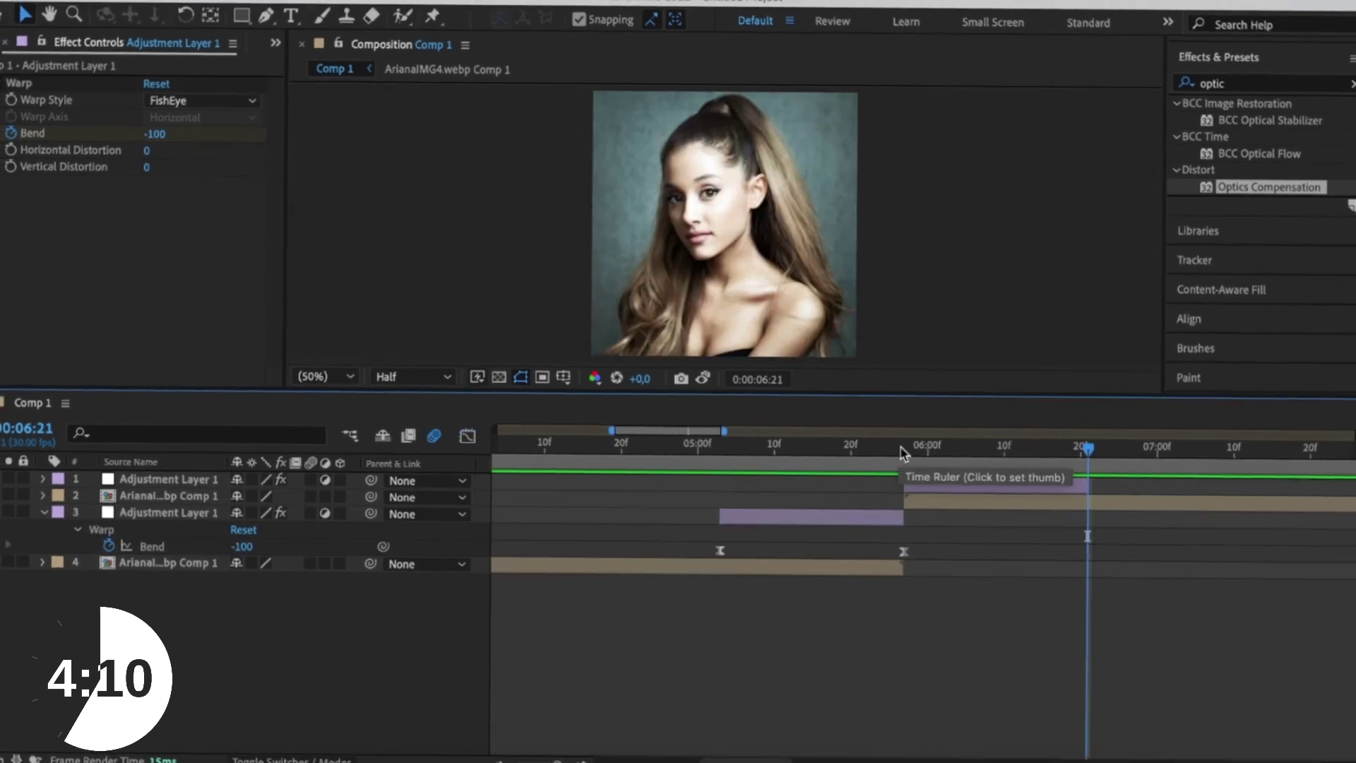
left_click(911, 453)
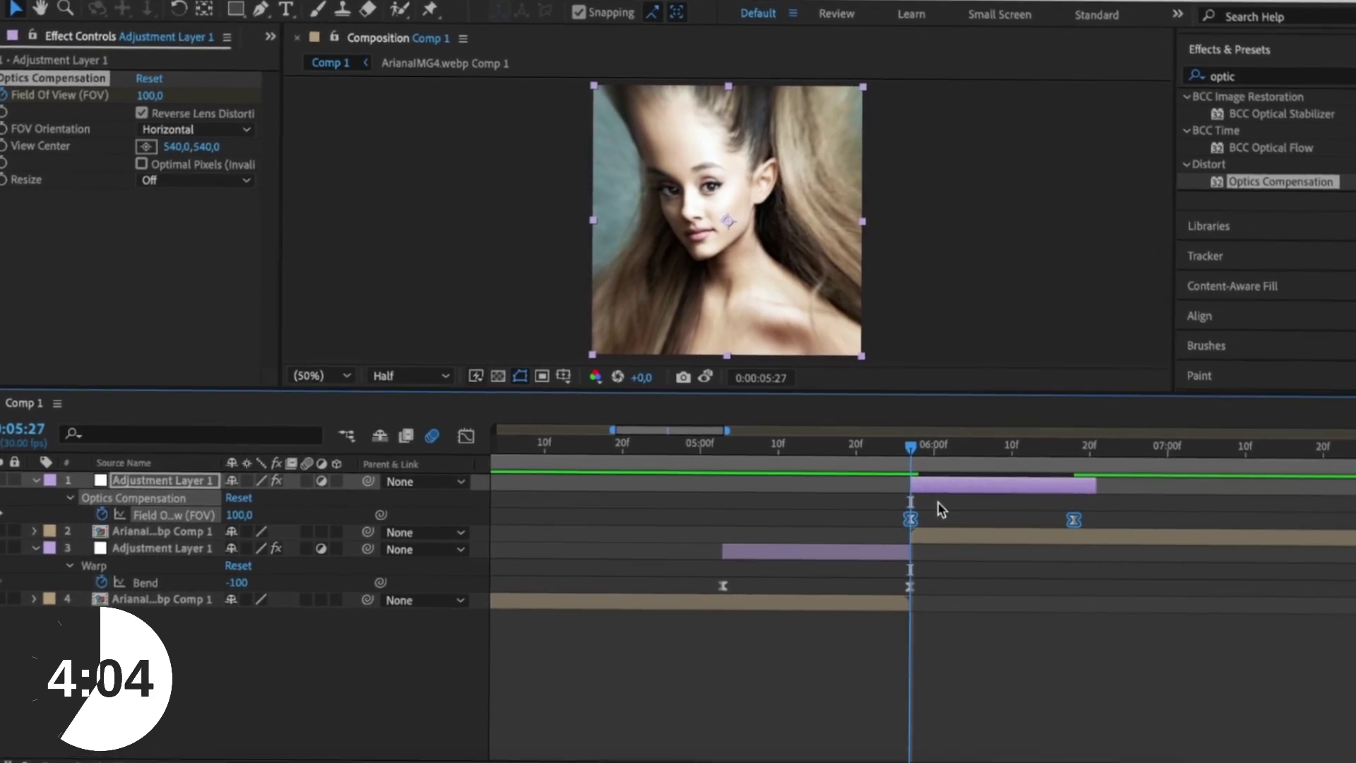
Step: Apply Easy Ease to both Field of View keyframes of Optics Compensation and reshape their curve to drop steeply at the start and settle gradually
key("F9")
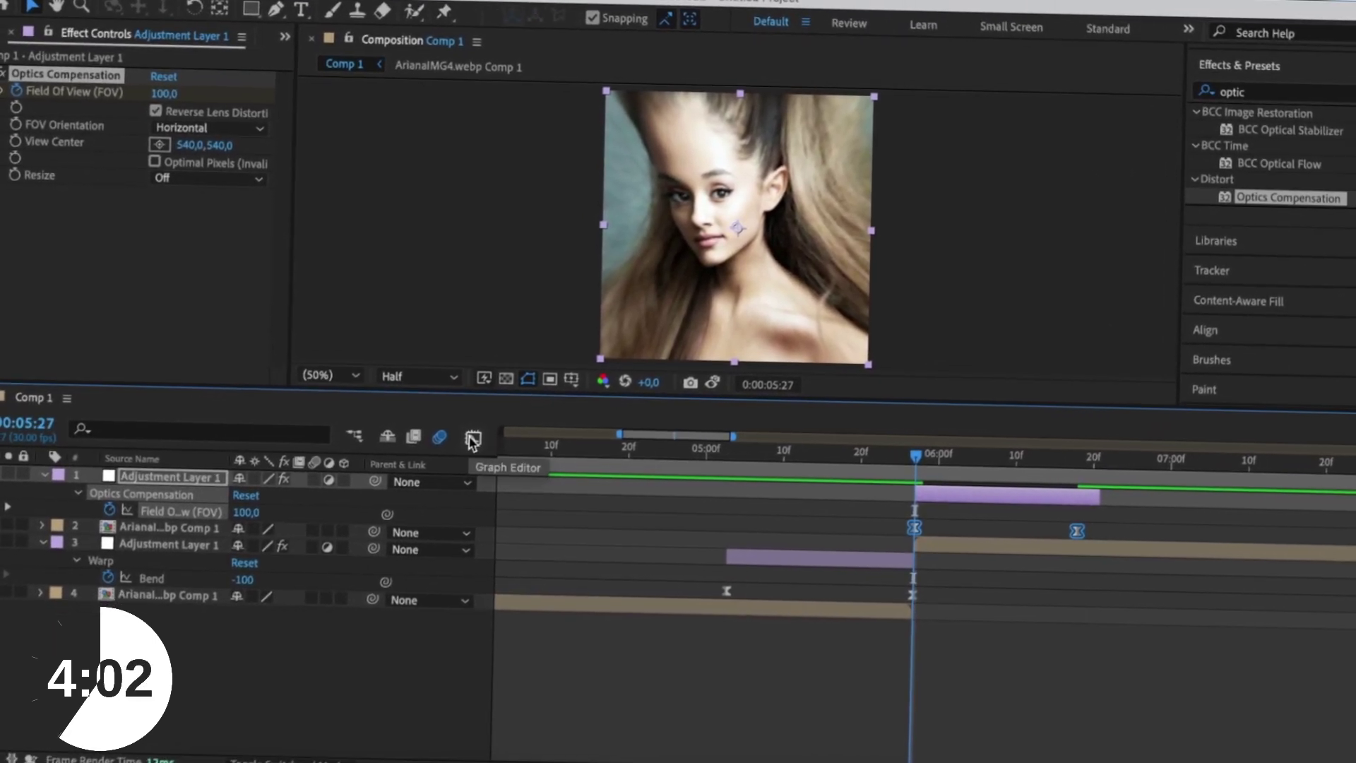
left_click(485, 440)
left_click(1042, 695)
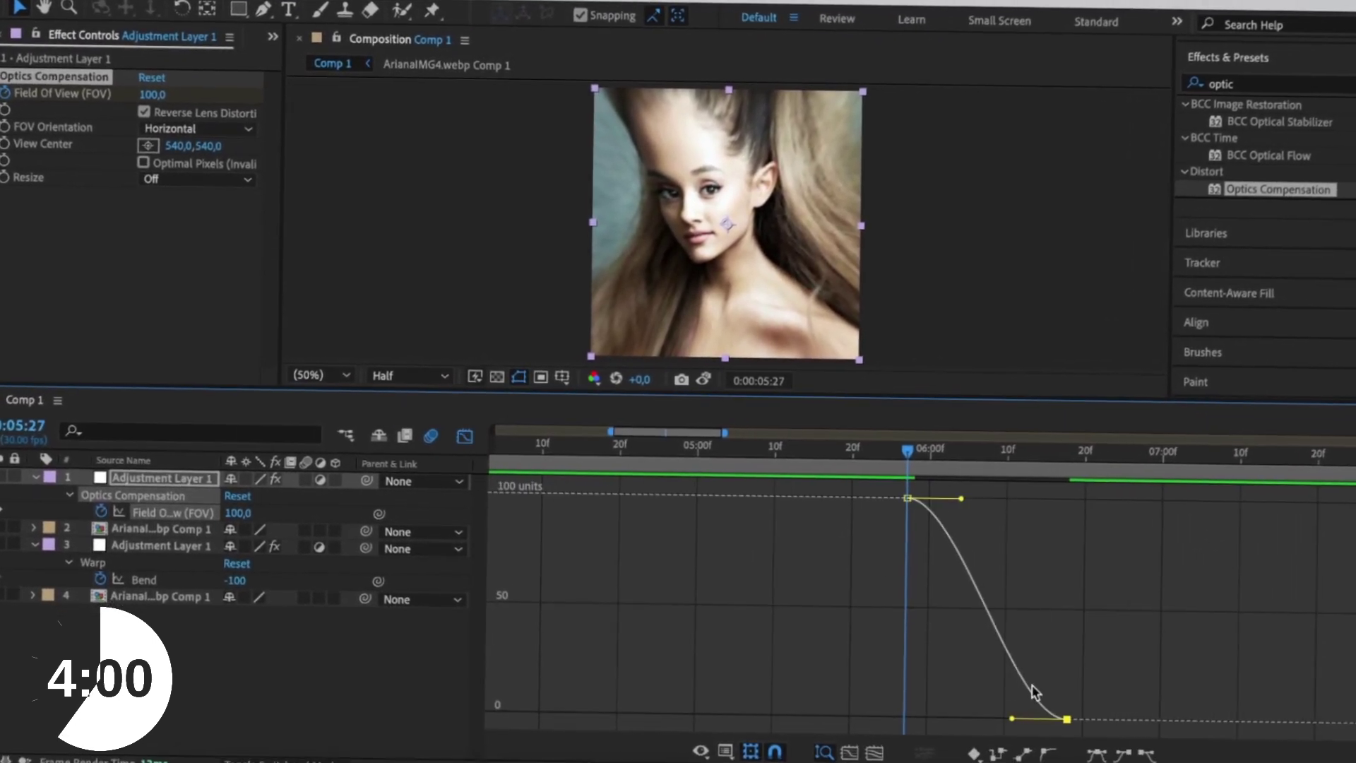
left_click_drag(958, 503, 905, 581)
left_click_drag(825, 599, 915, 719)
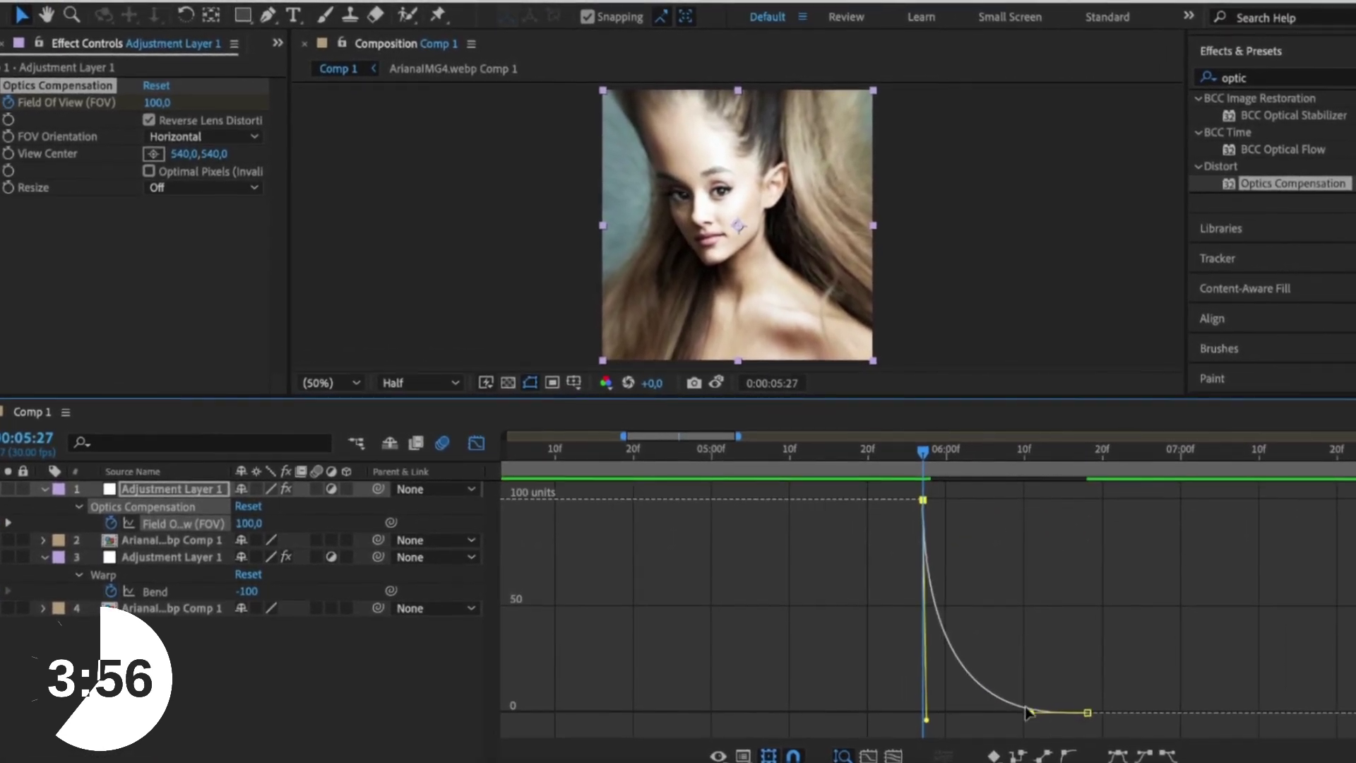
left_click_drag(1030, 709, 948, 709)
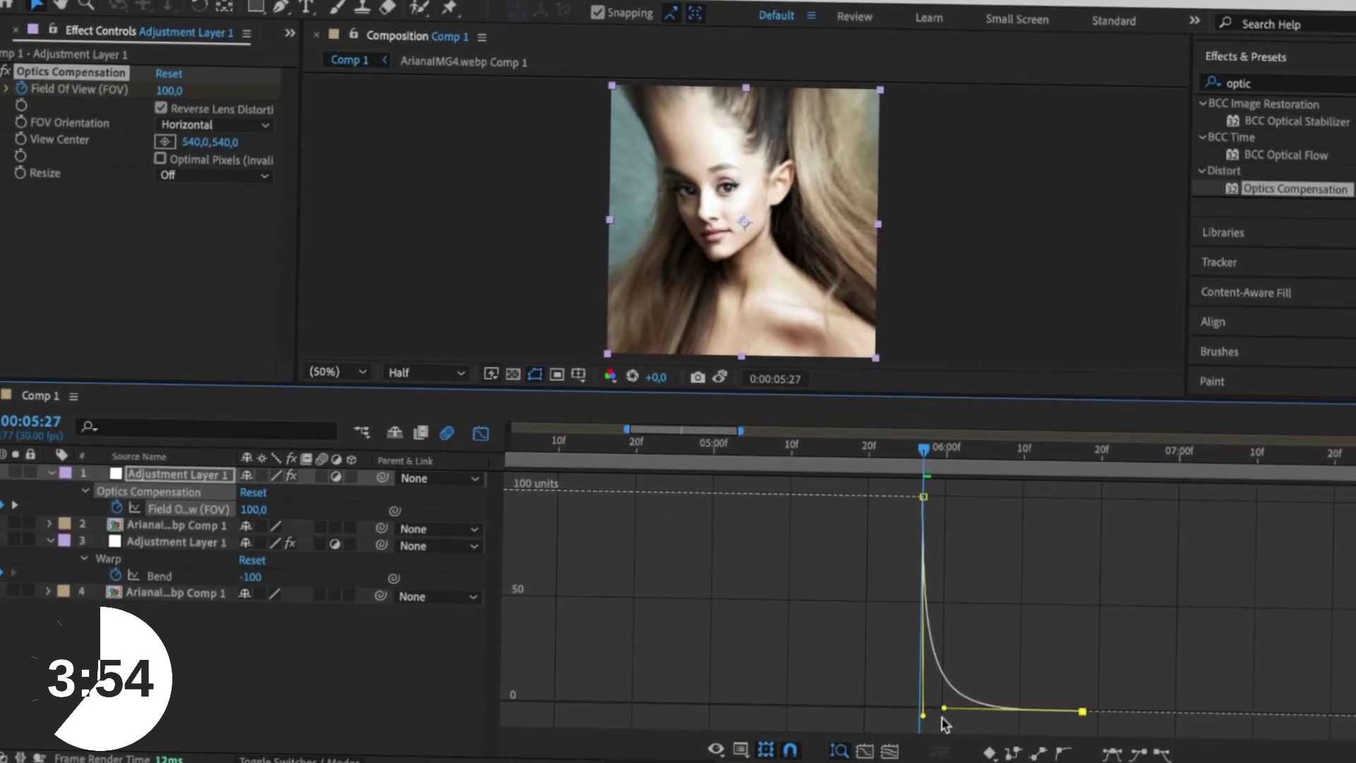
left_click(474, 433)
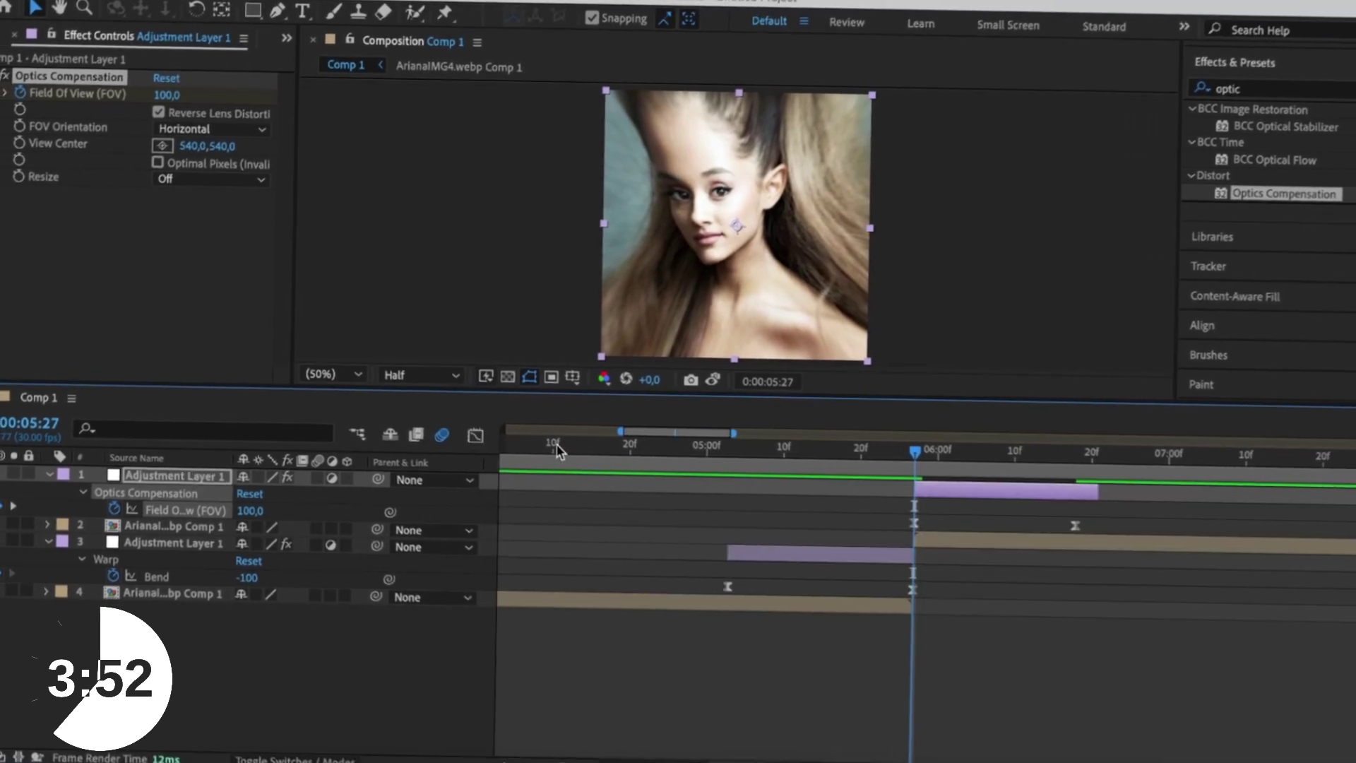
left_click(948, 600)
Step: Preview the full transition from shortly before the Warp adjustment layer through the cut into the second clip
scroll(921, 427, "down", 6)
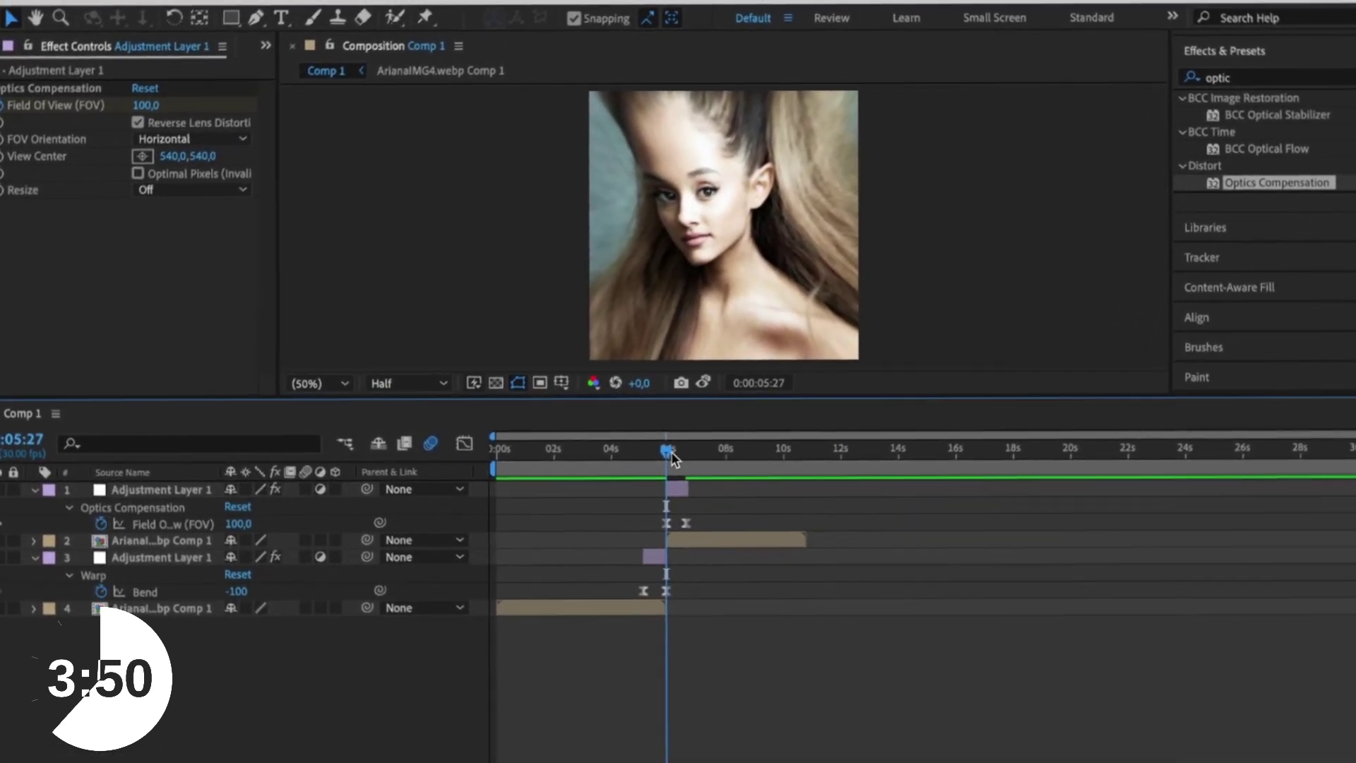
left_click_drag(671, 453, 638, 447)
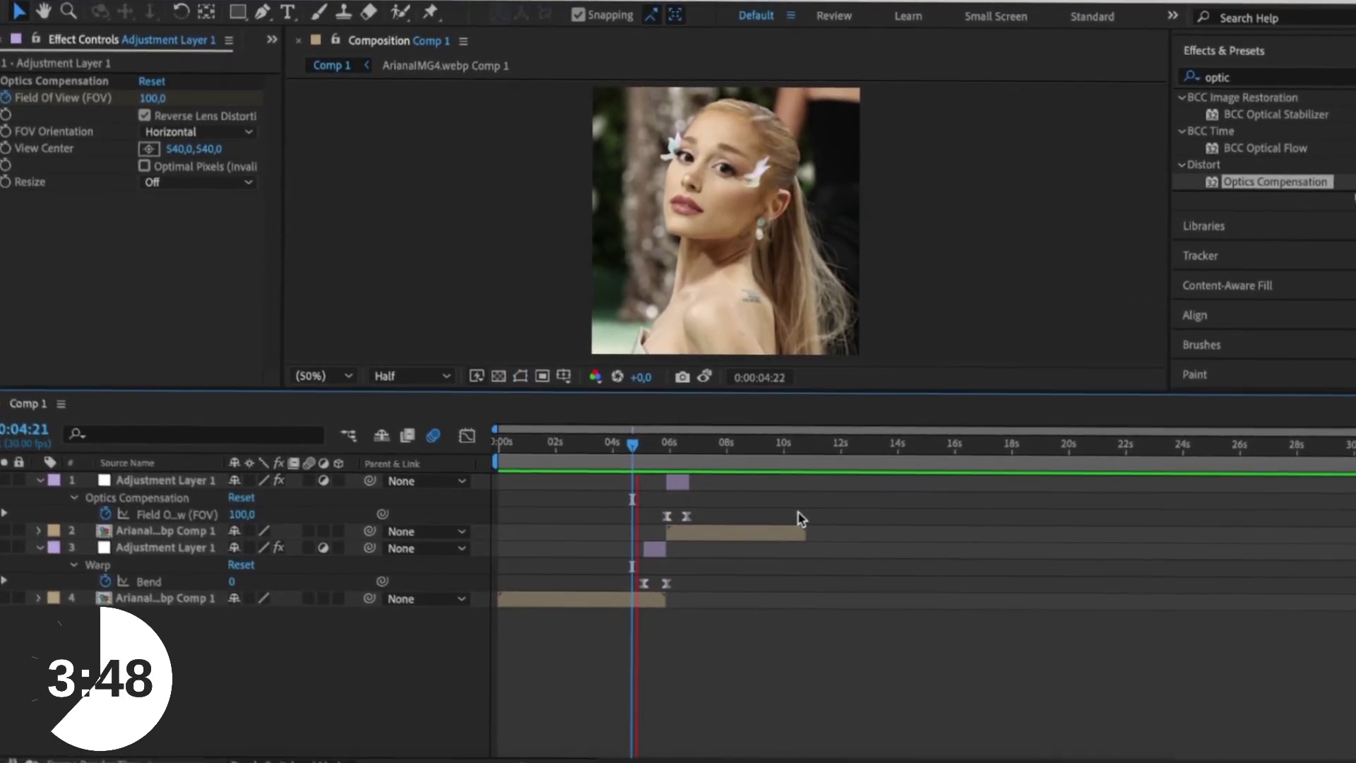
key("space")
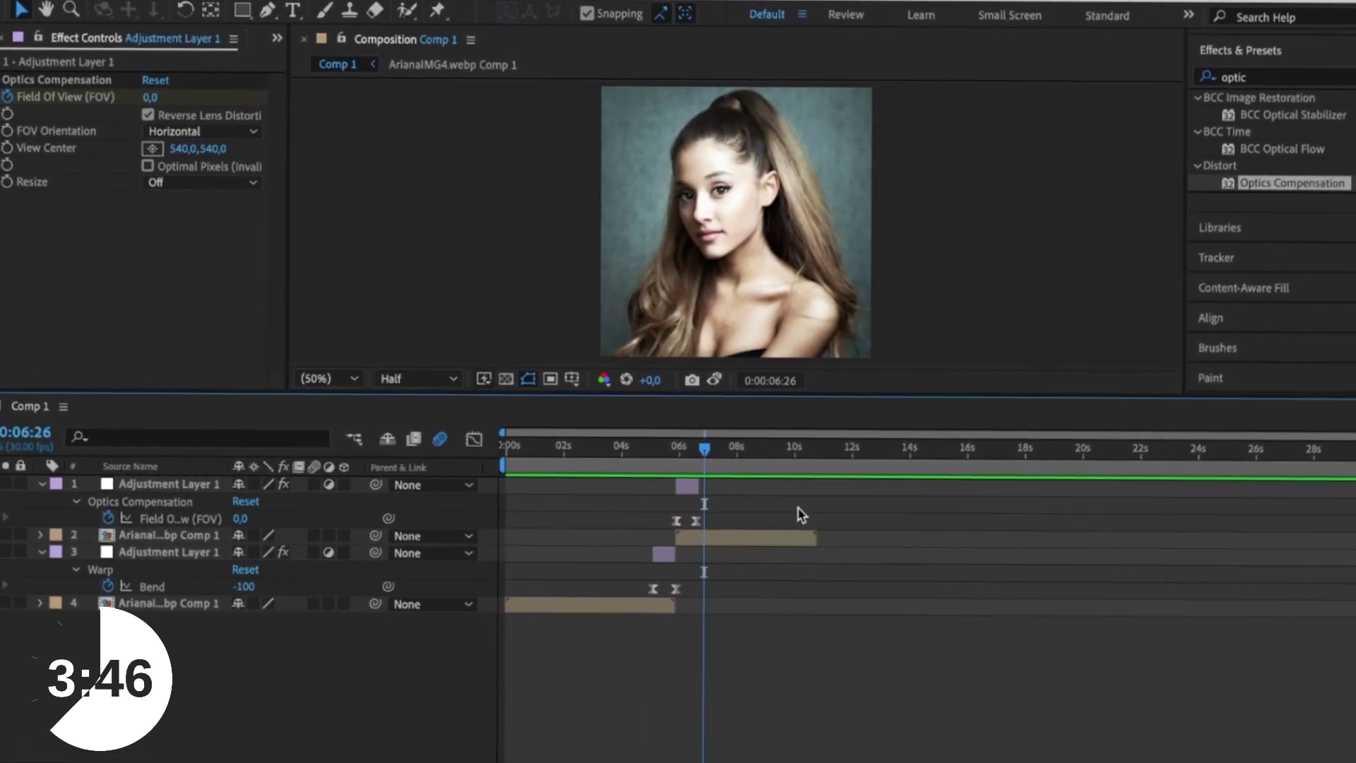